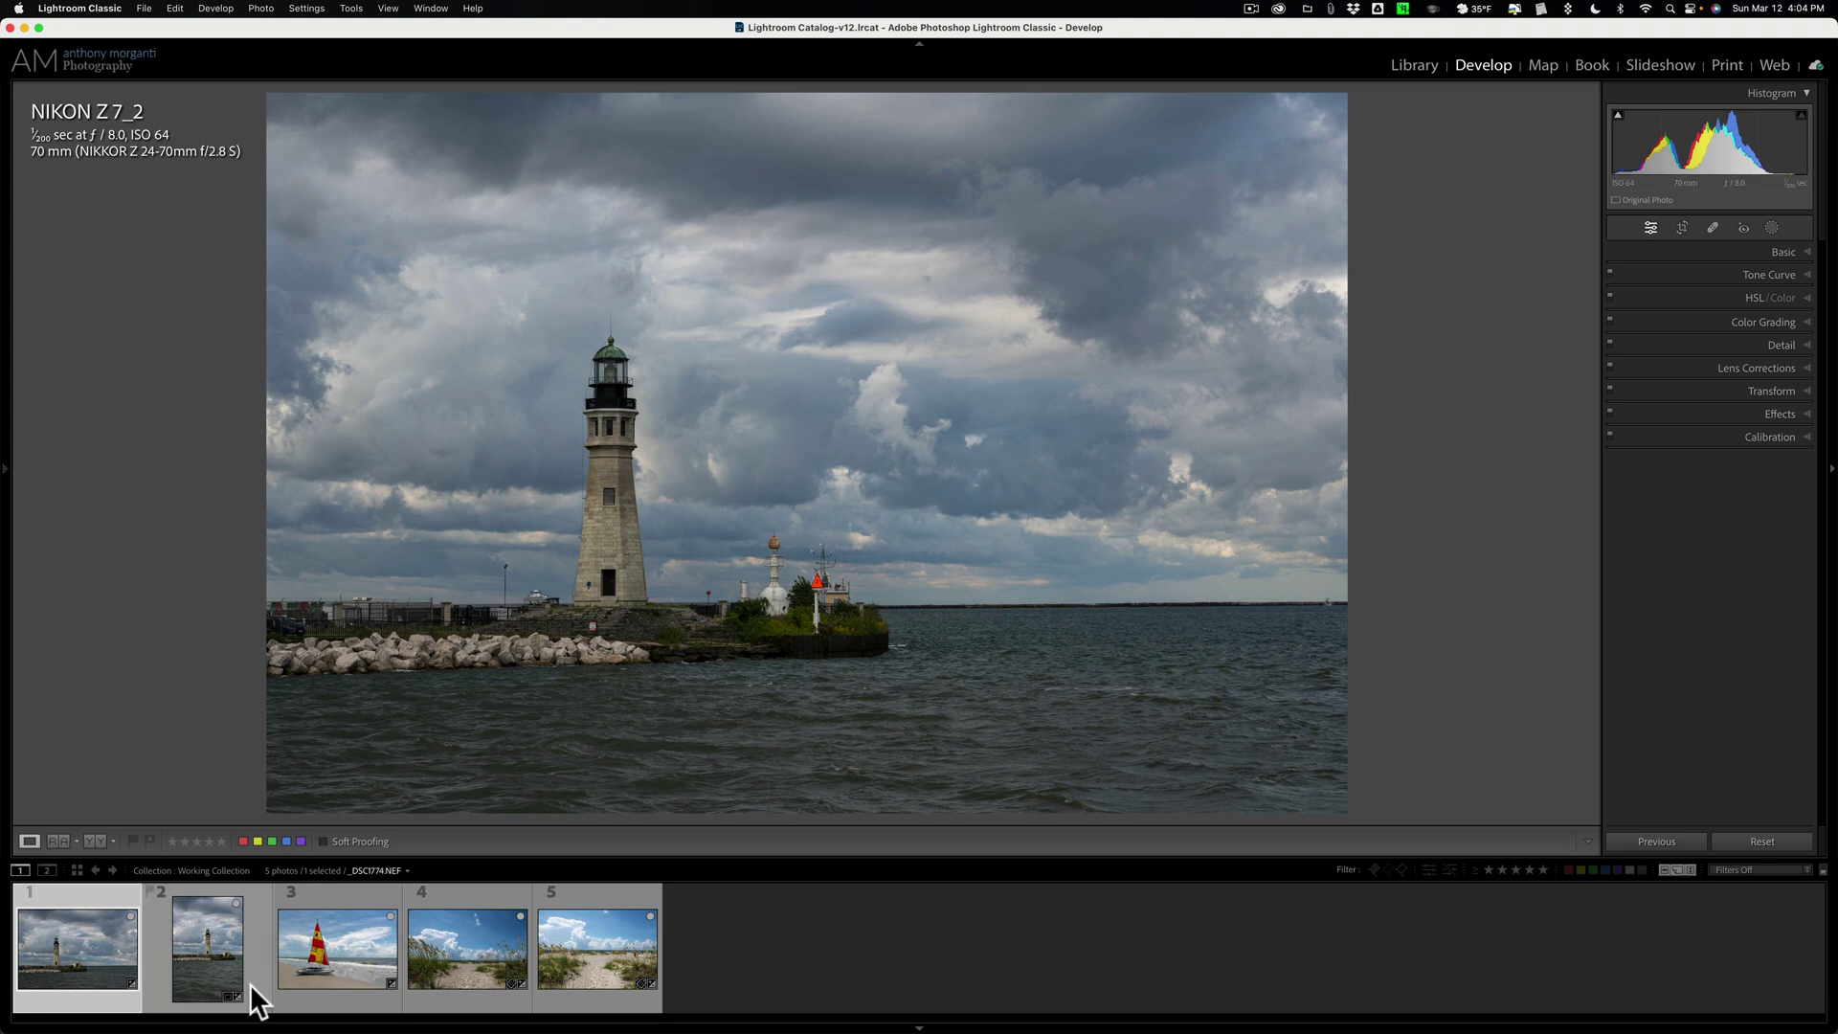
Step through the vertical lighthouse, sailboat and both beach photos, then return to the horizontal lighthouse.
left_click(196, 936)
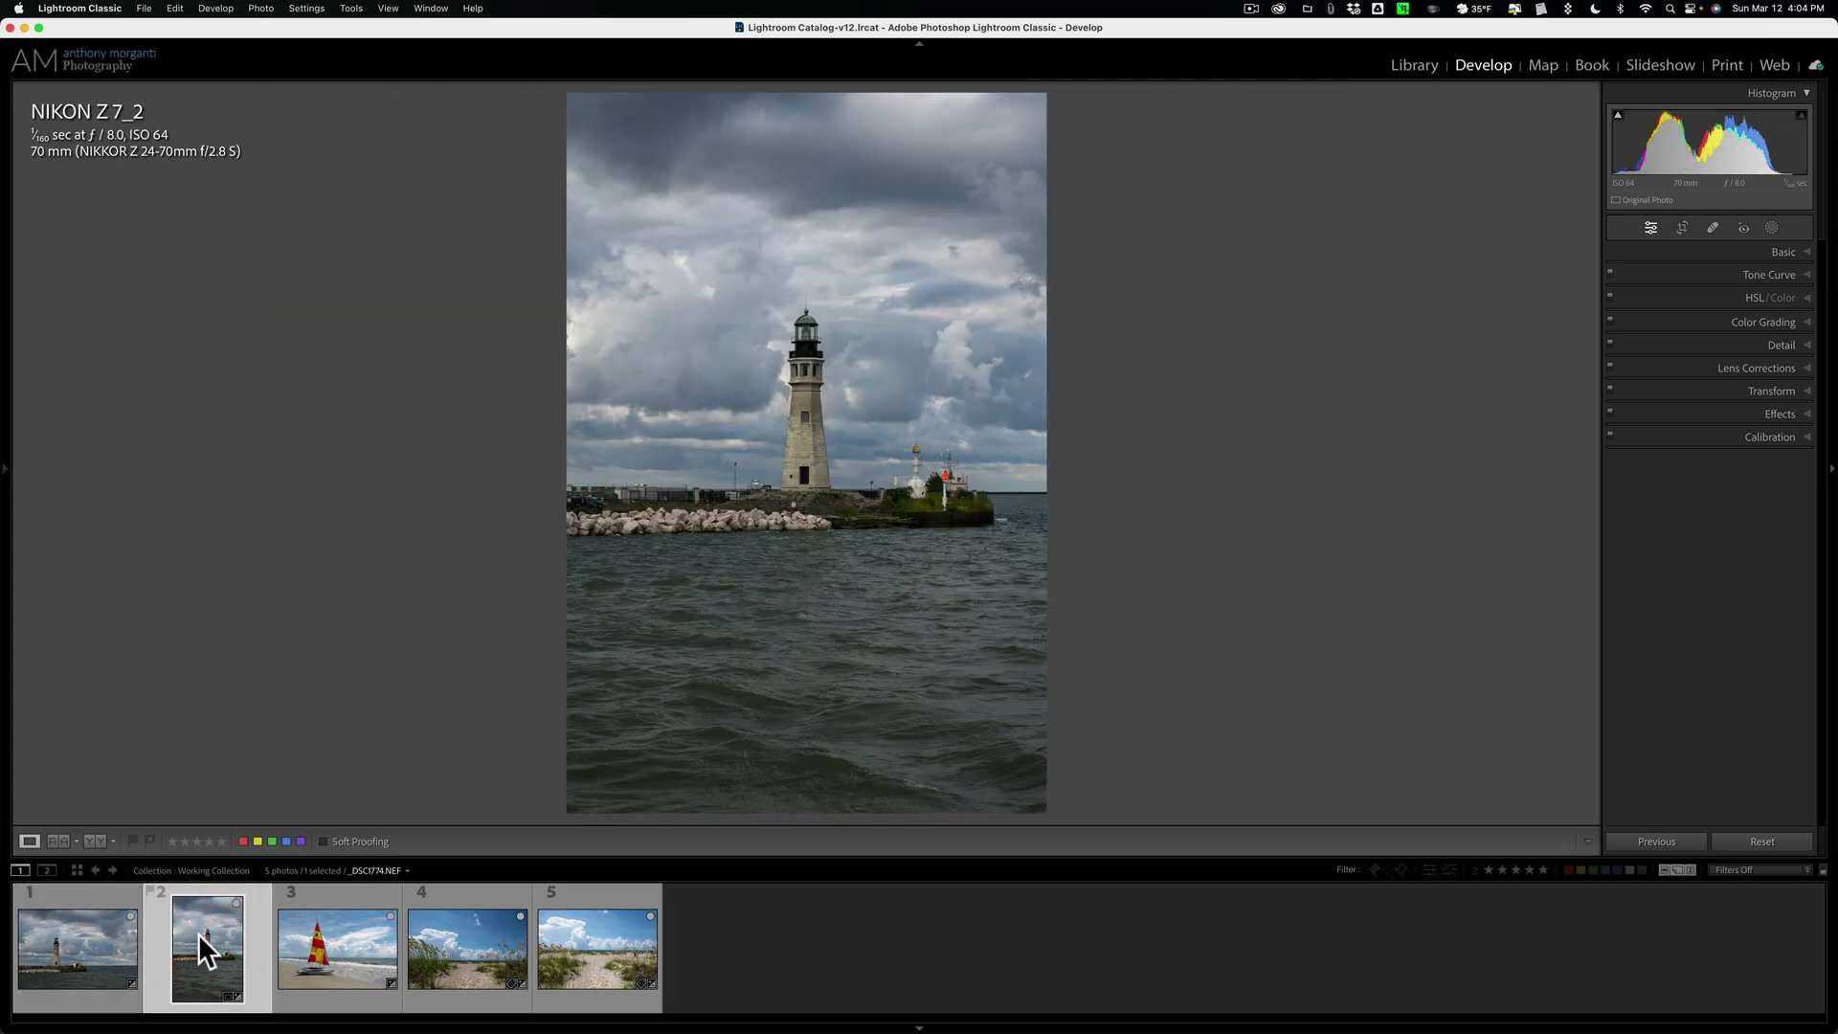
left_click(326, 936)
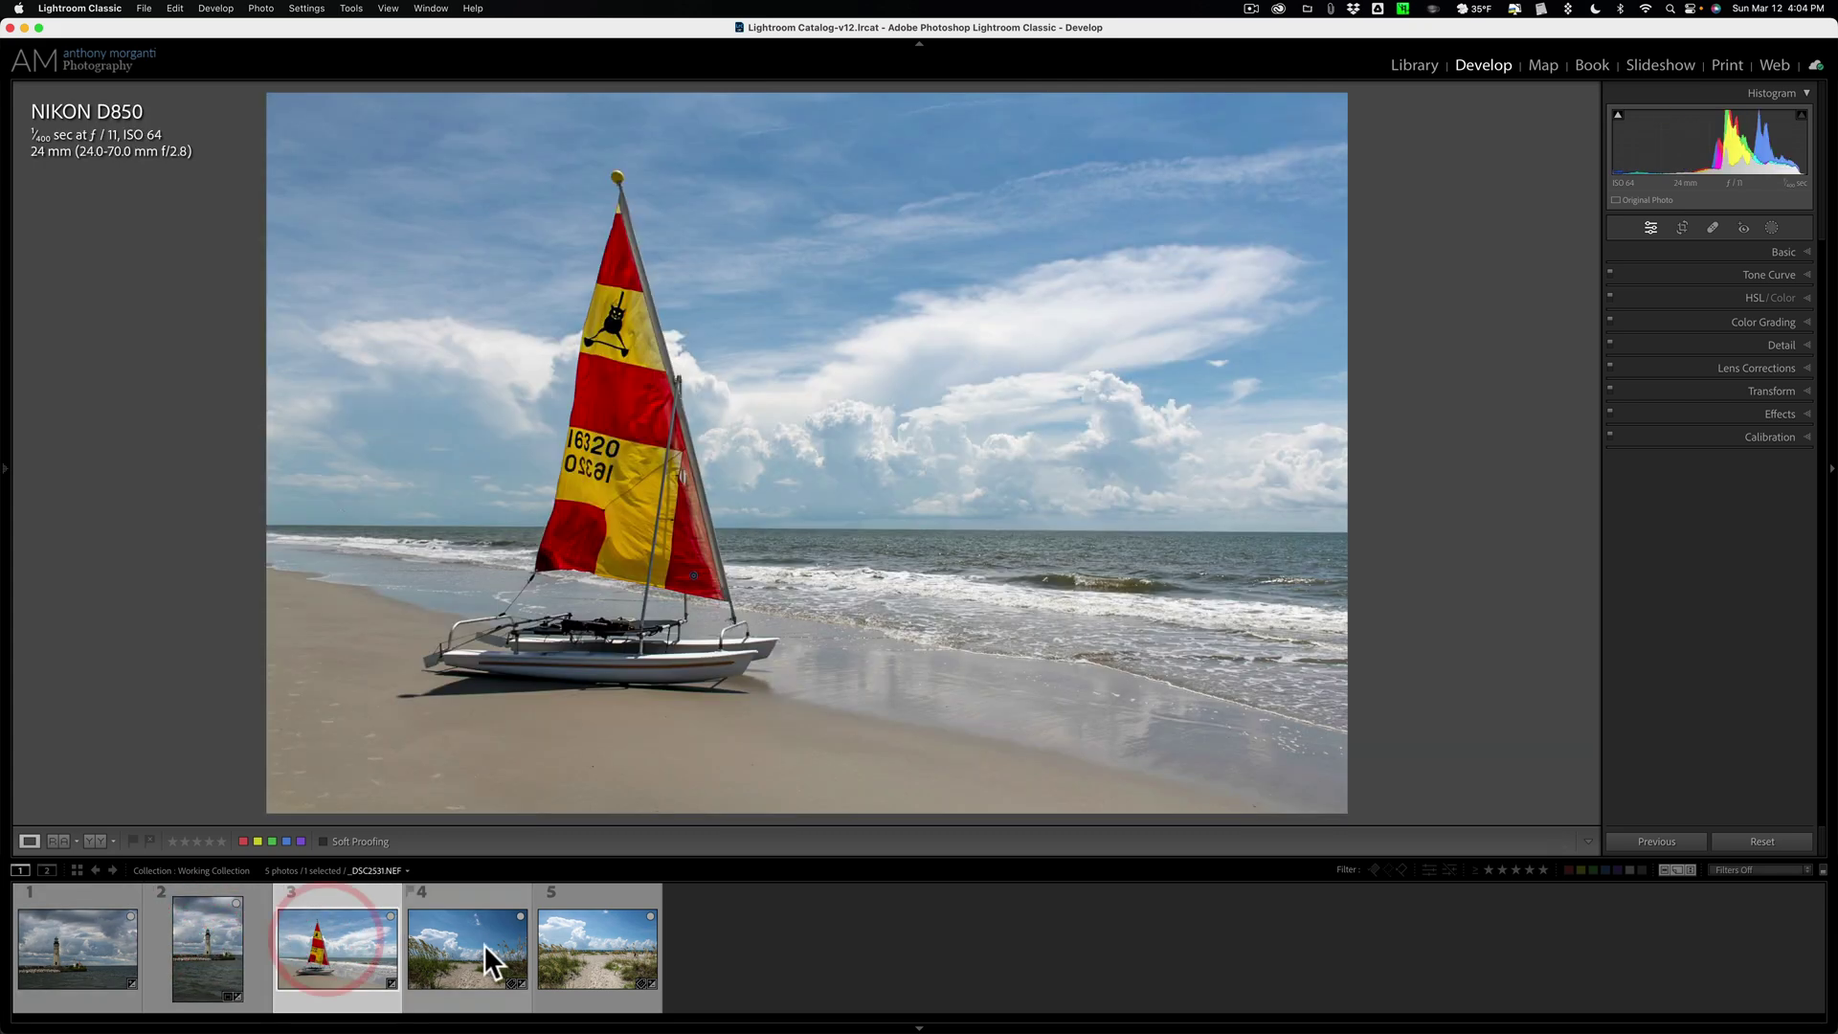
left_click(485, 944)
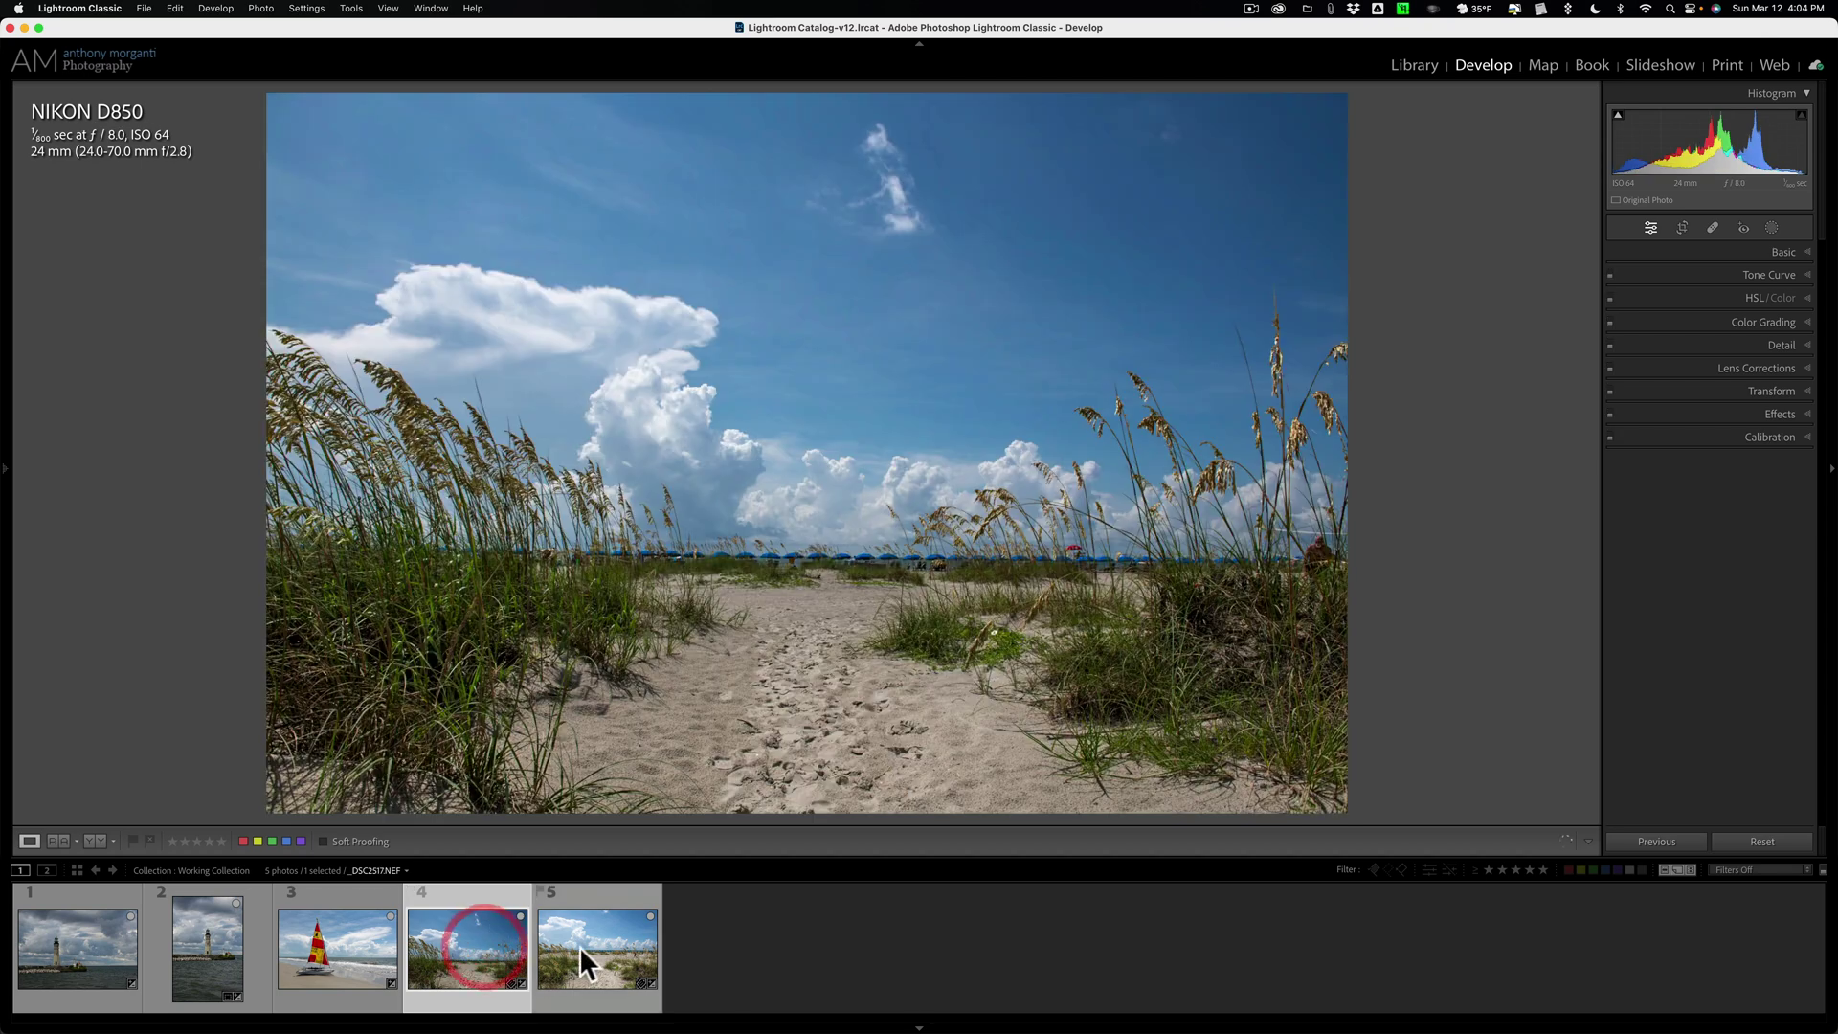
left_click(593, 946)
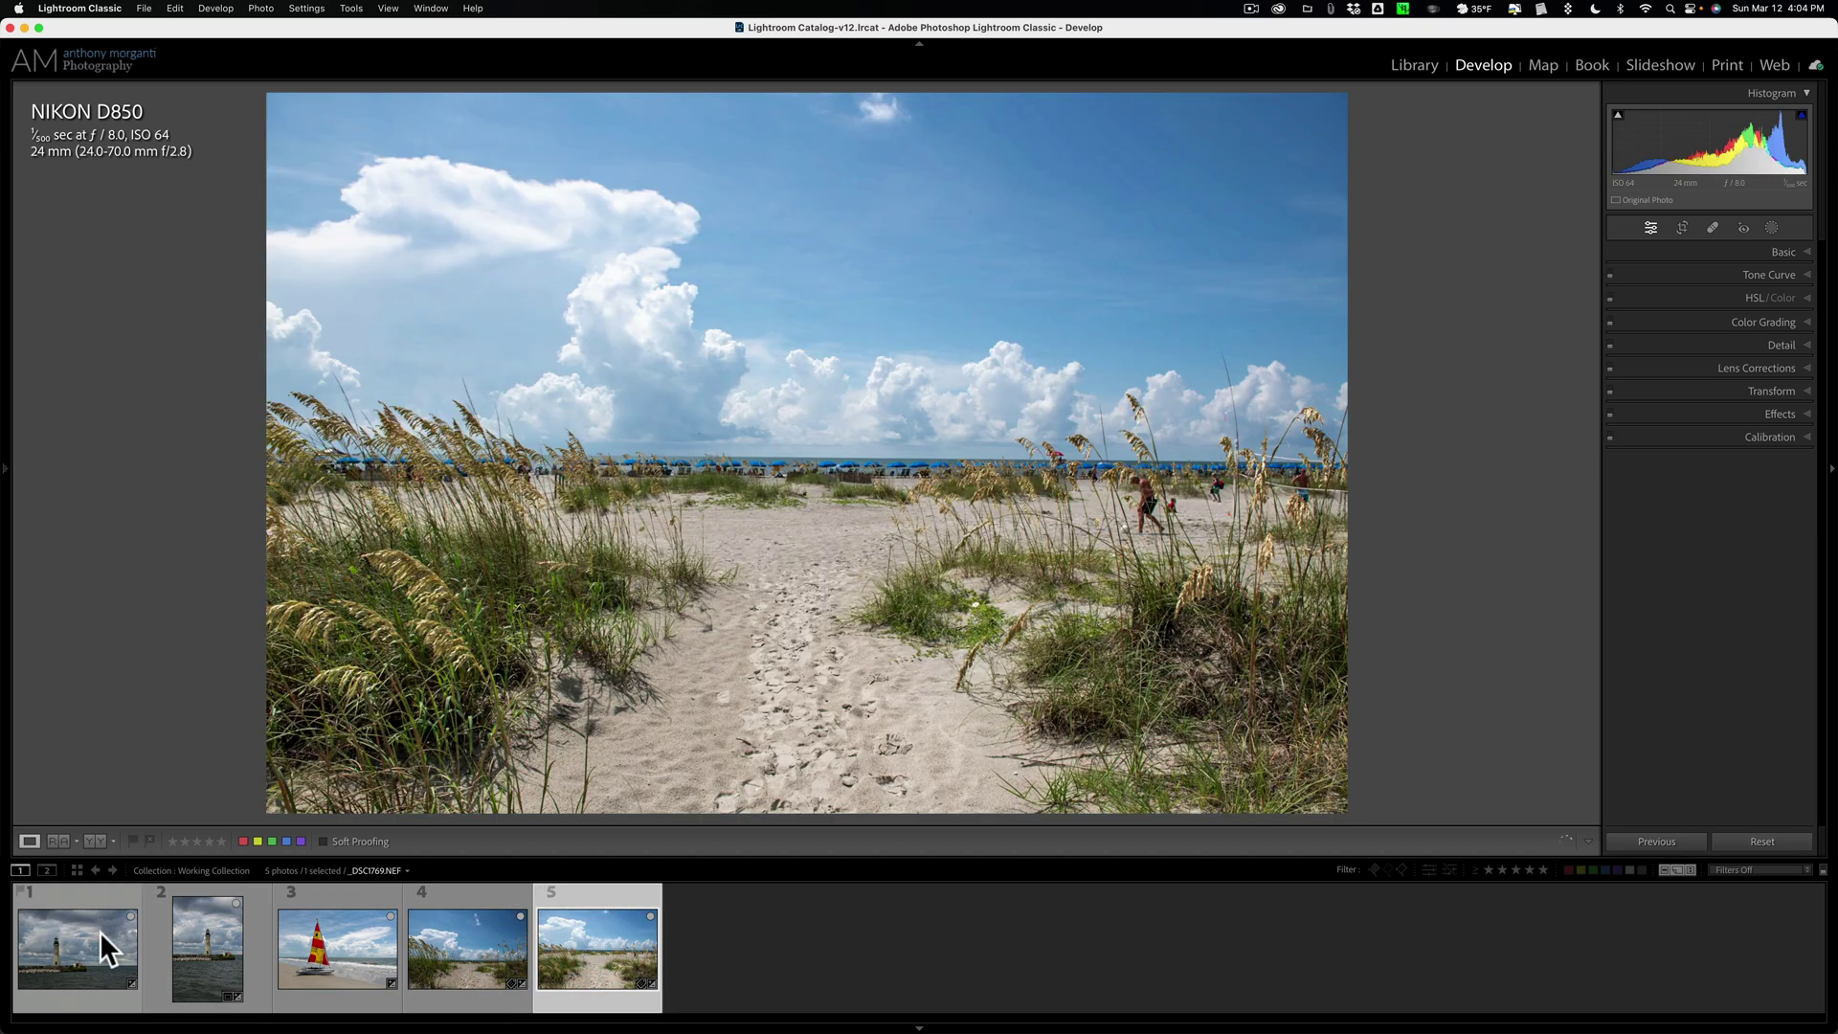
left_click(100, 930)
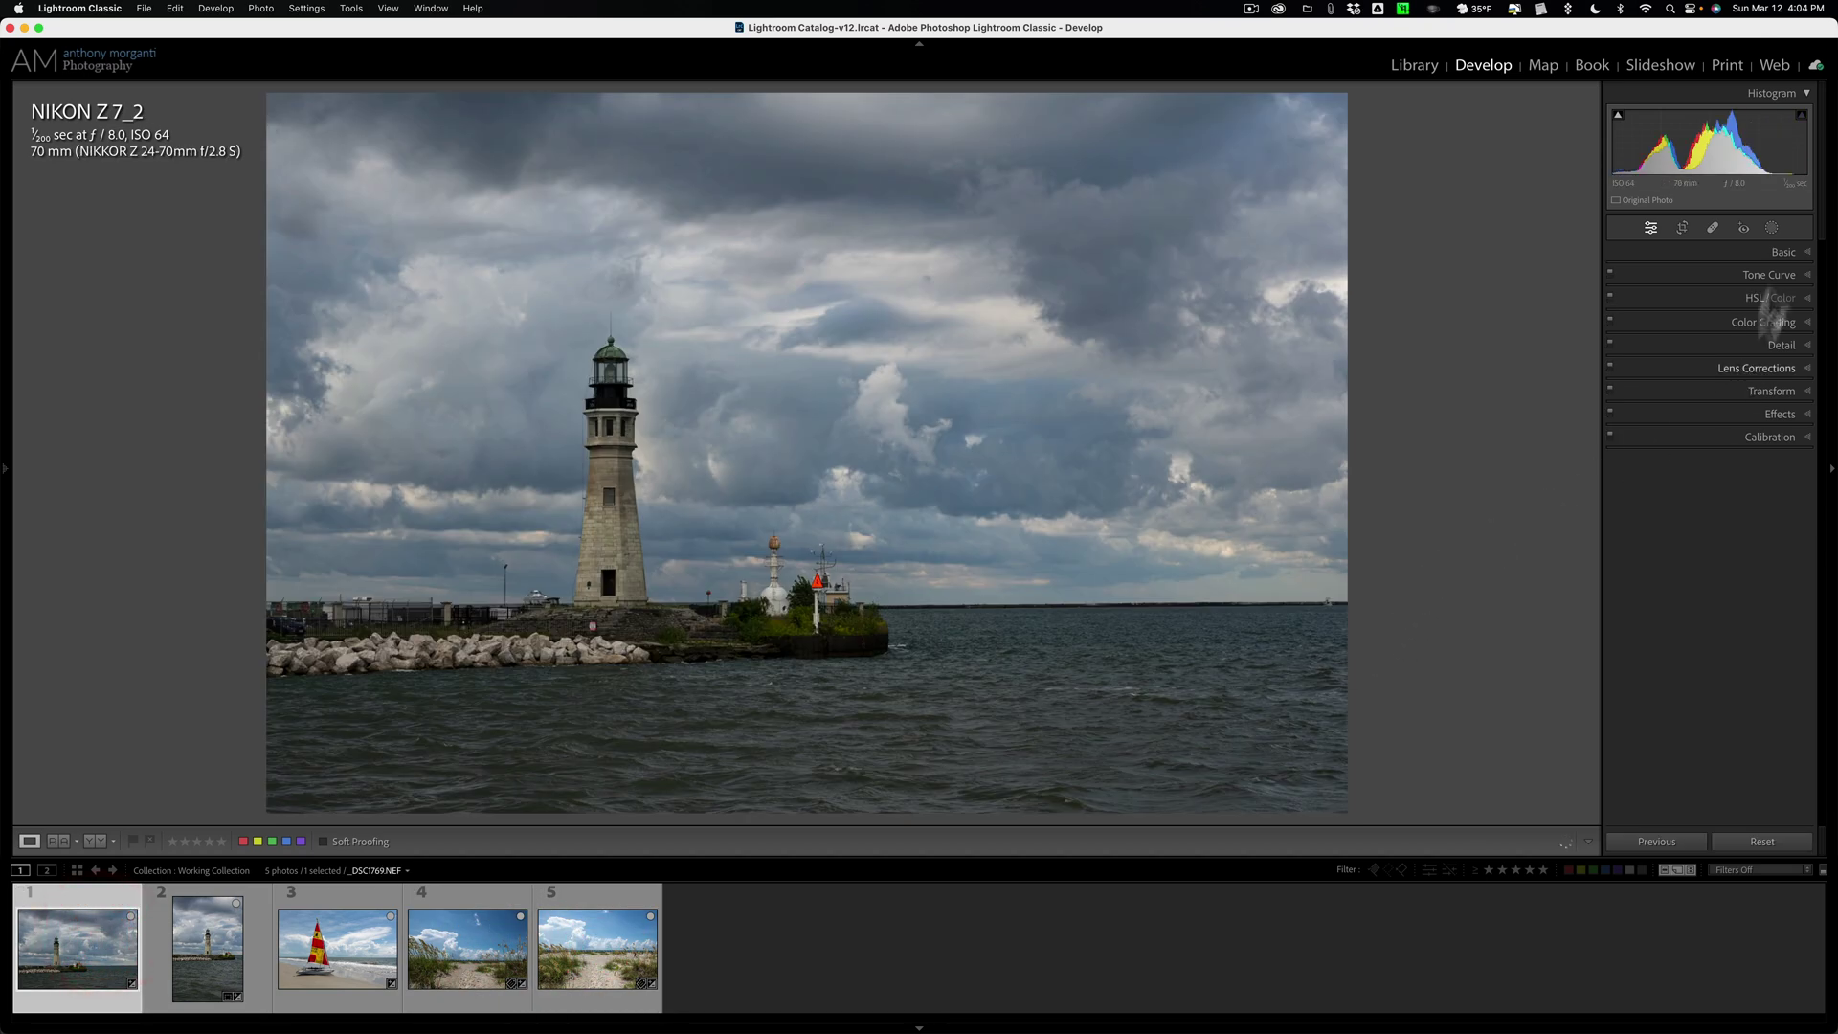
Briefly expand the Basic panel, then browse all five photos again, ending on the horizontal lighthouse.
left_click(1806, 230)
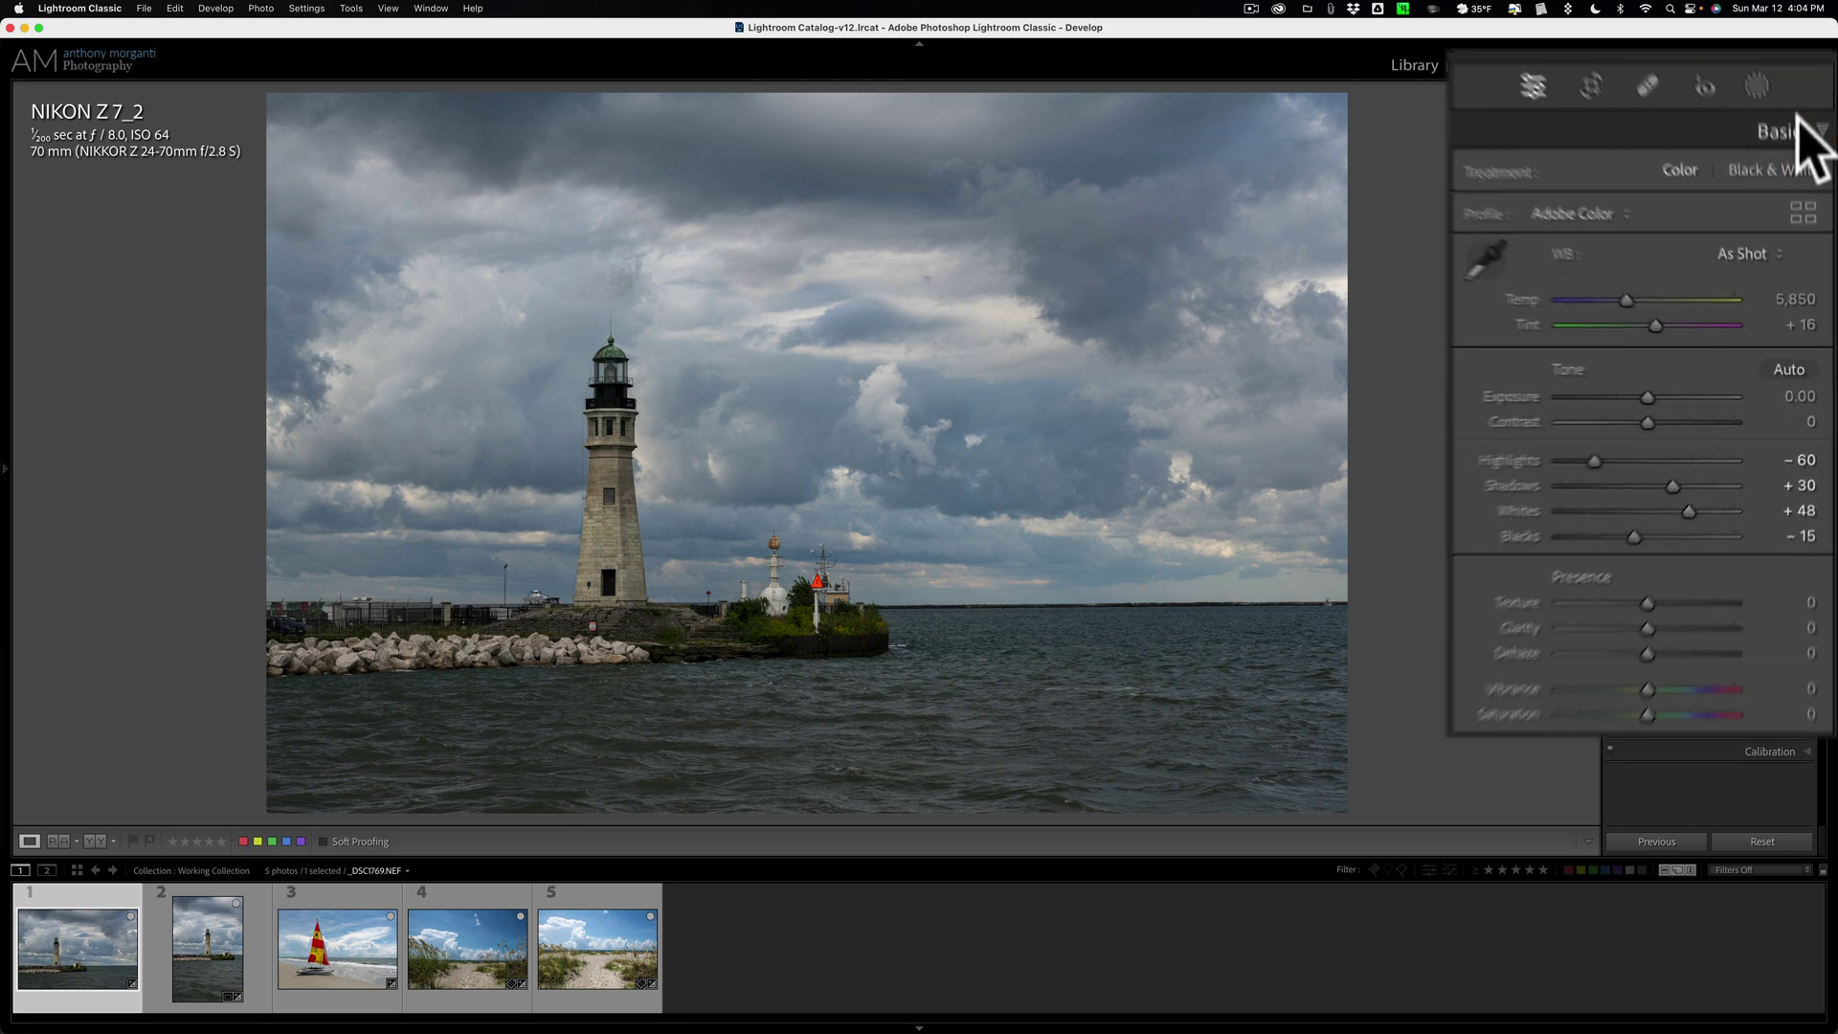
left_click(1791, 250)
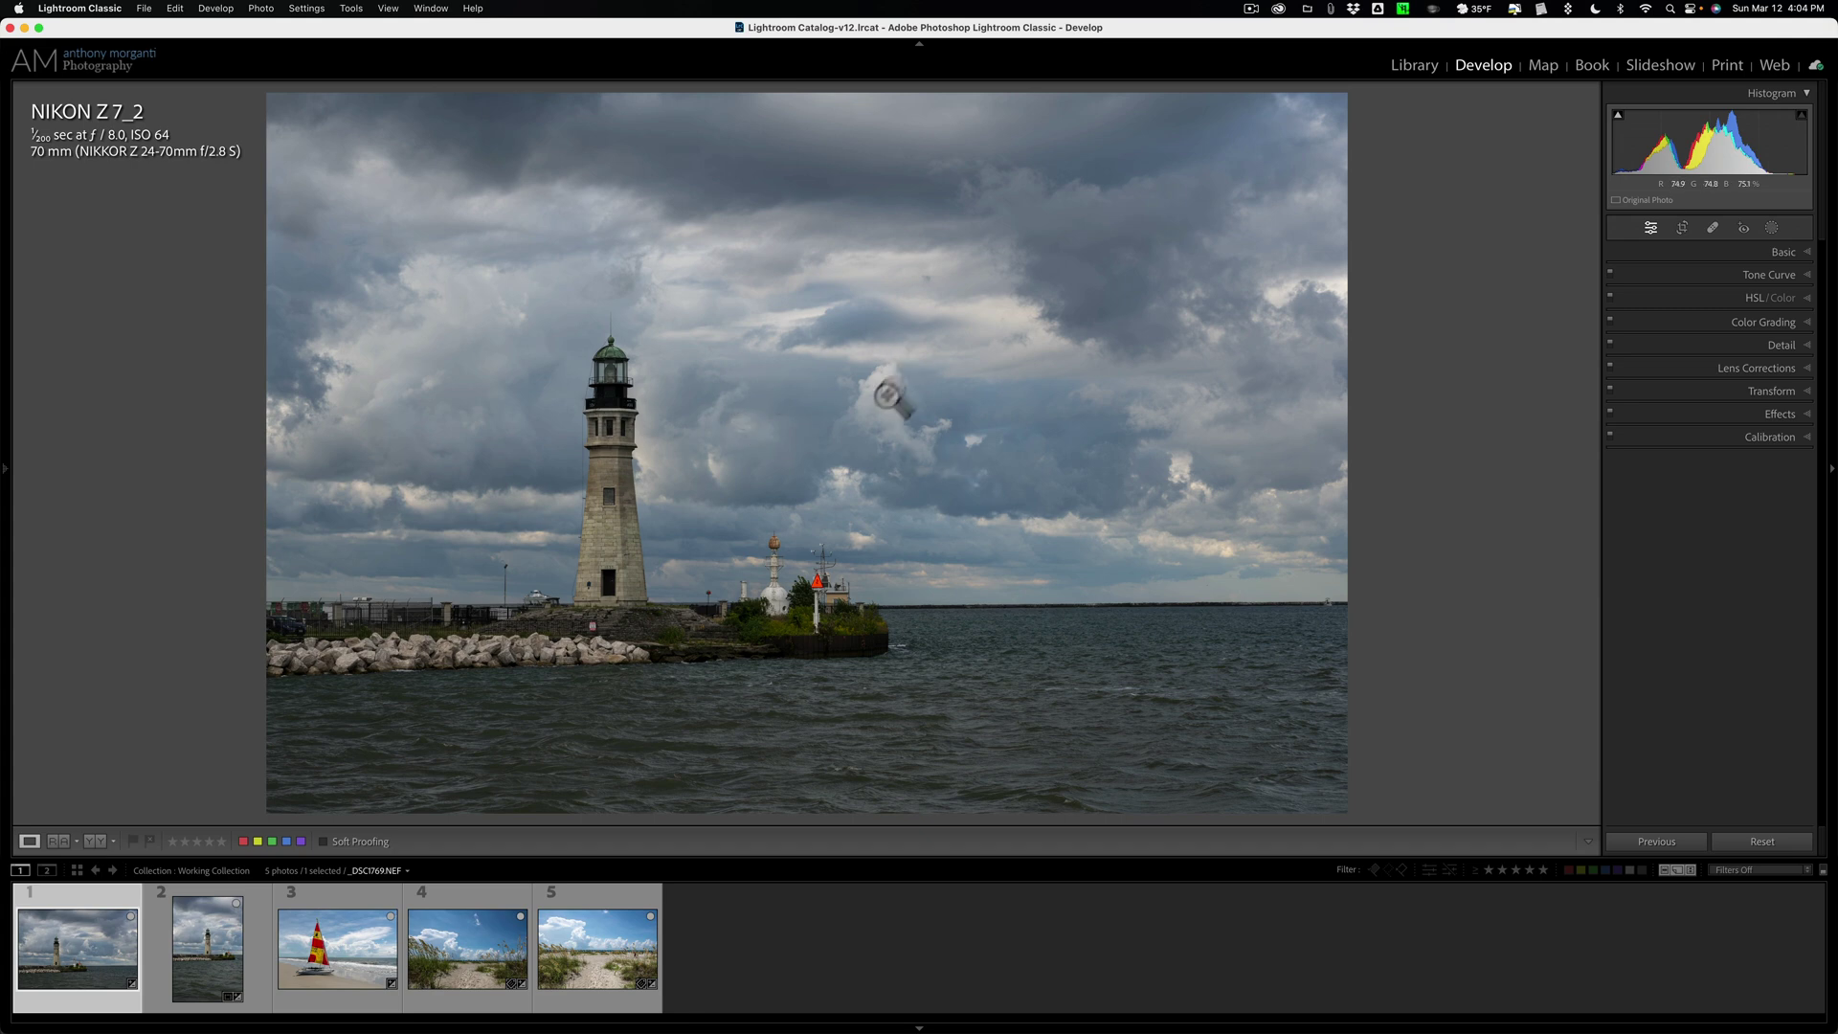
left_click(211, 928)
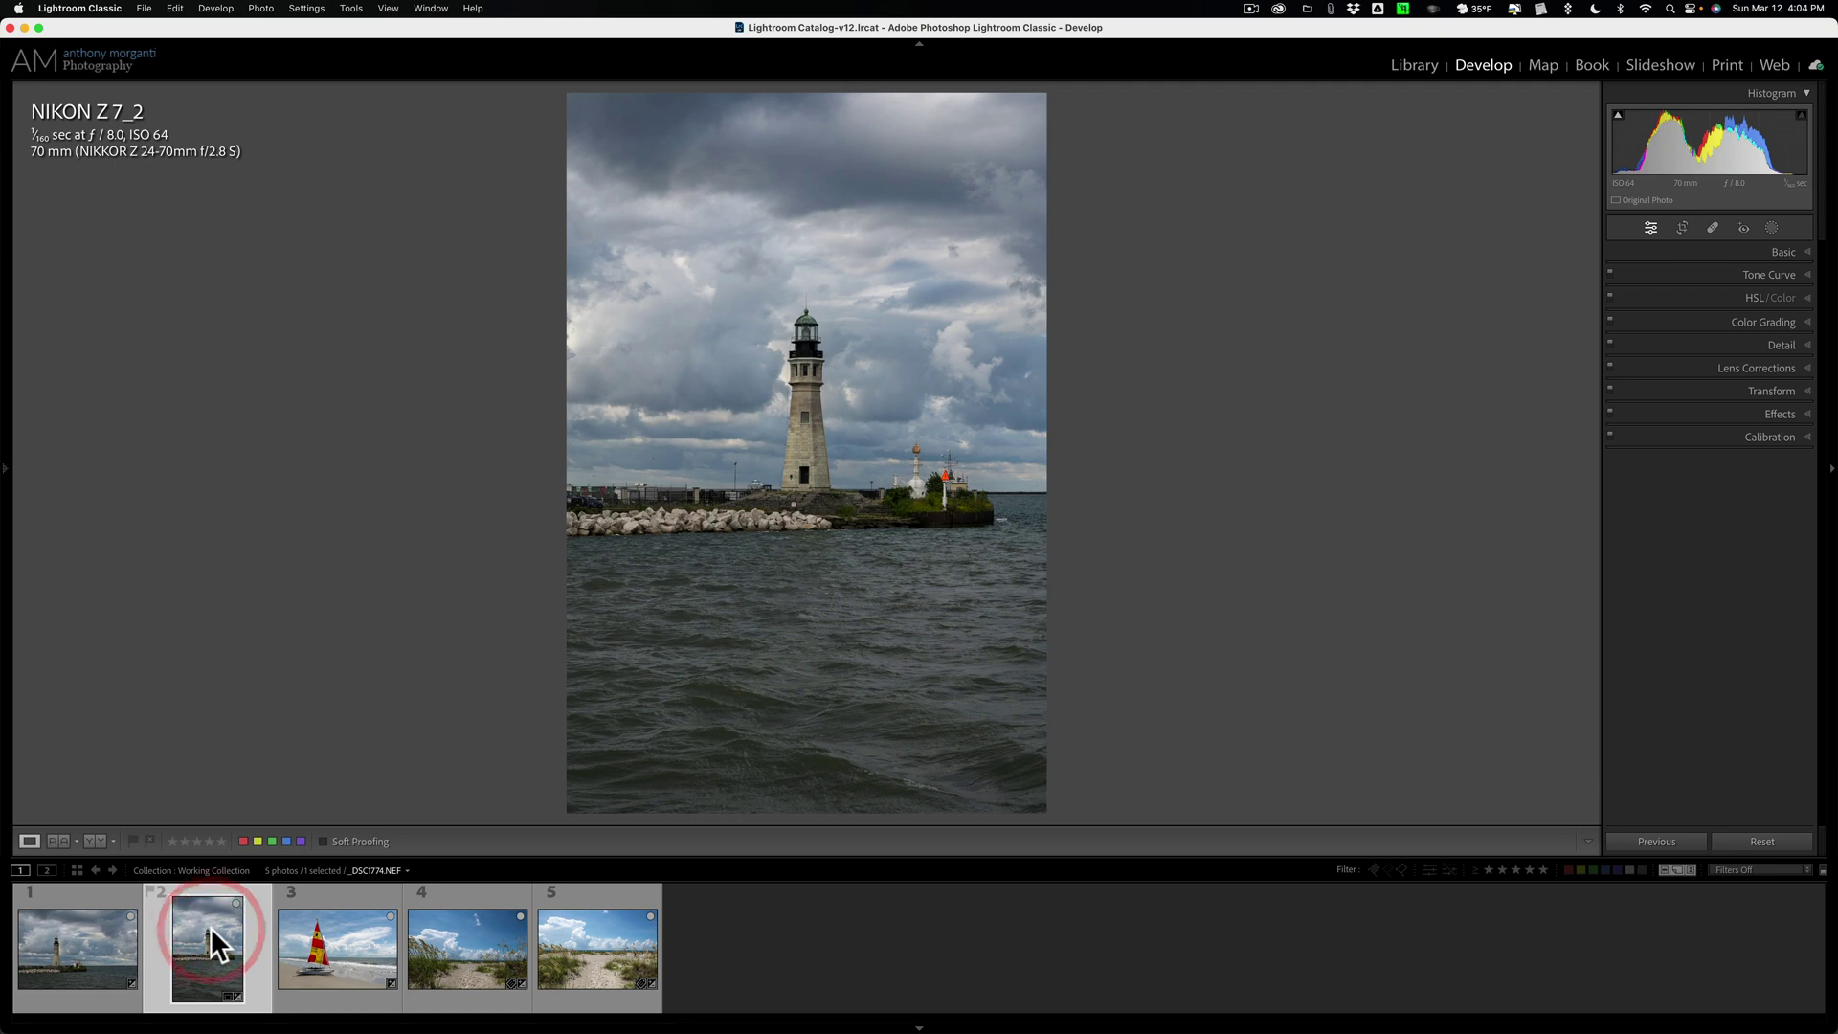
left_click(341, 932)
left_click(431, 933)
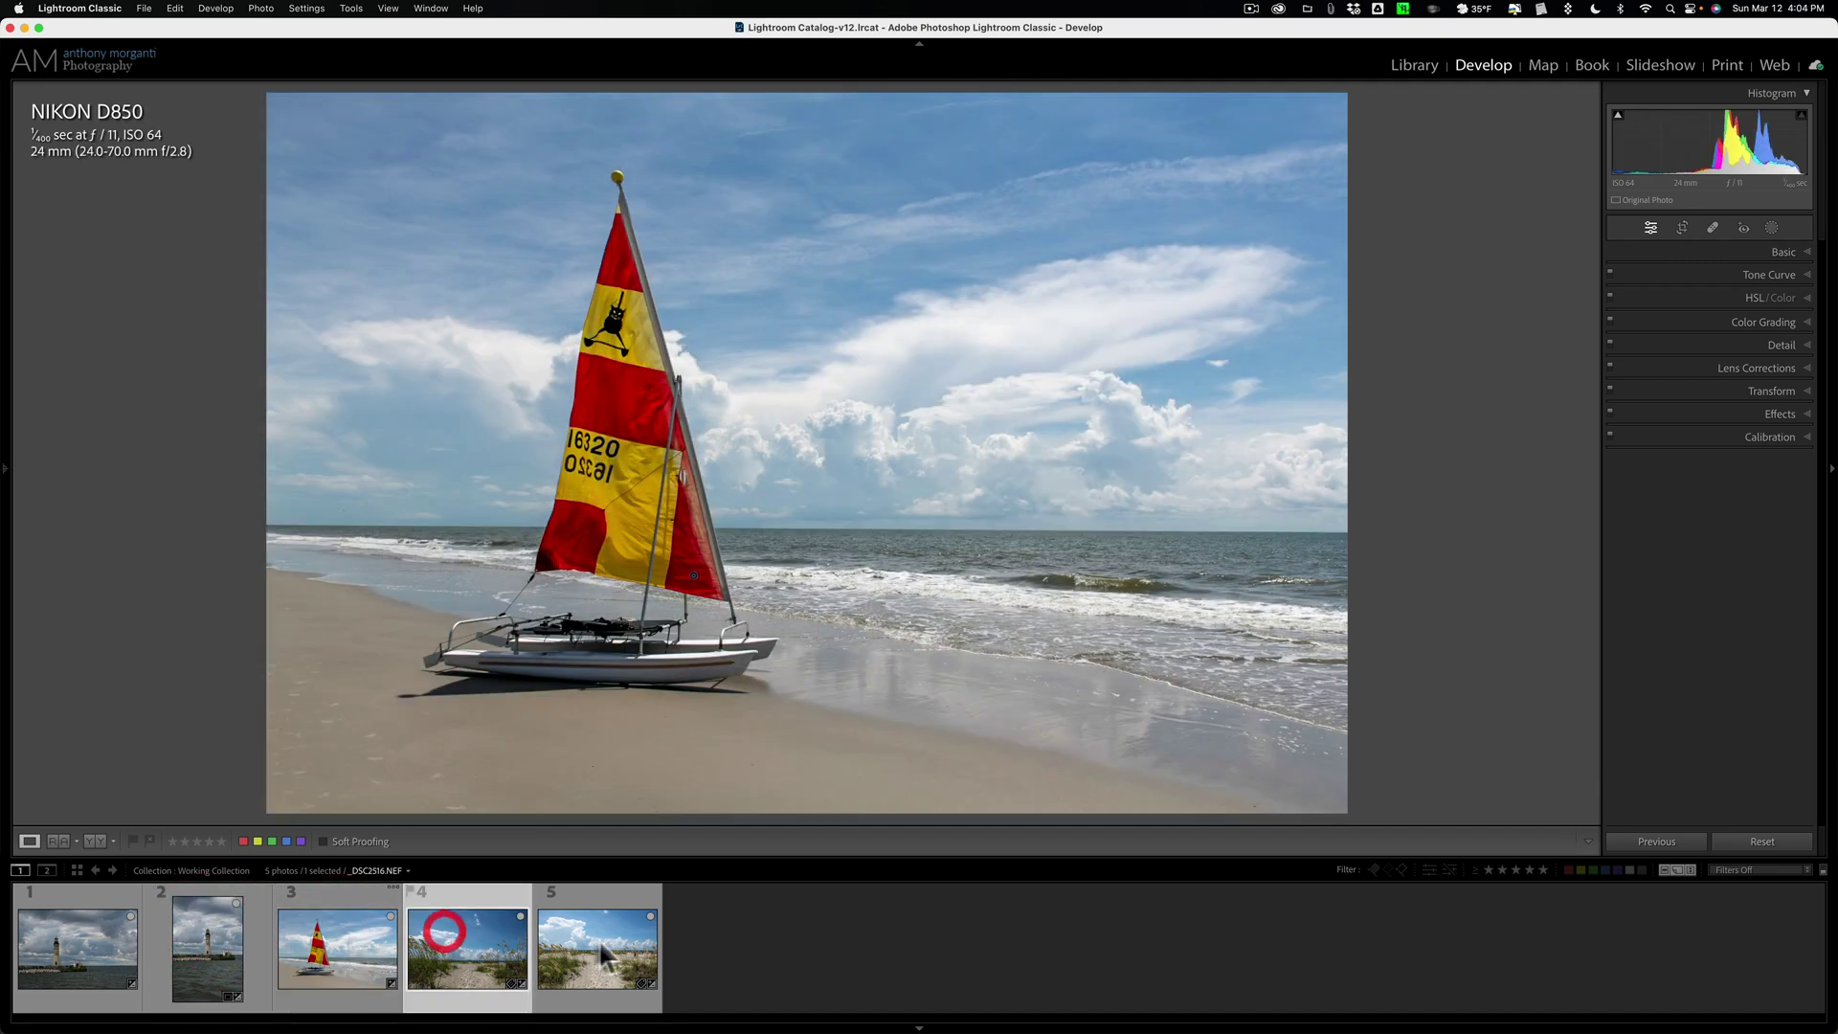
left_click(605, 943)
left_click(76, 957)
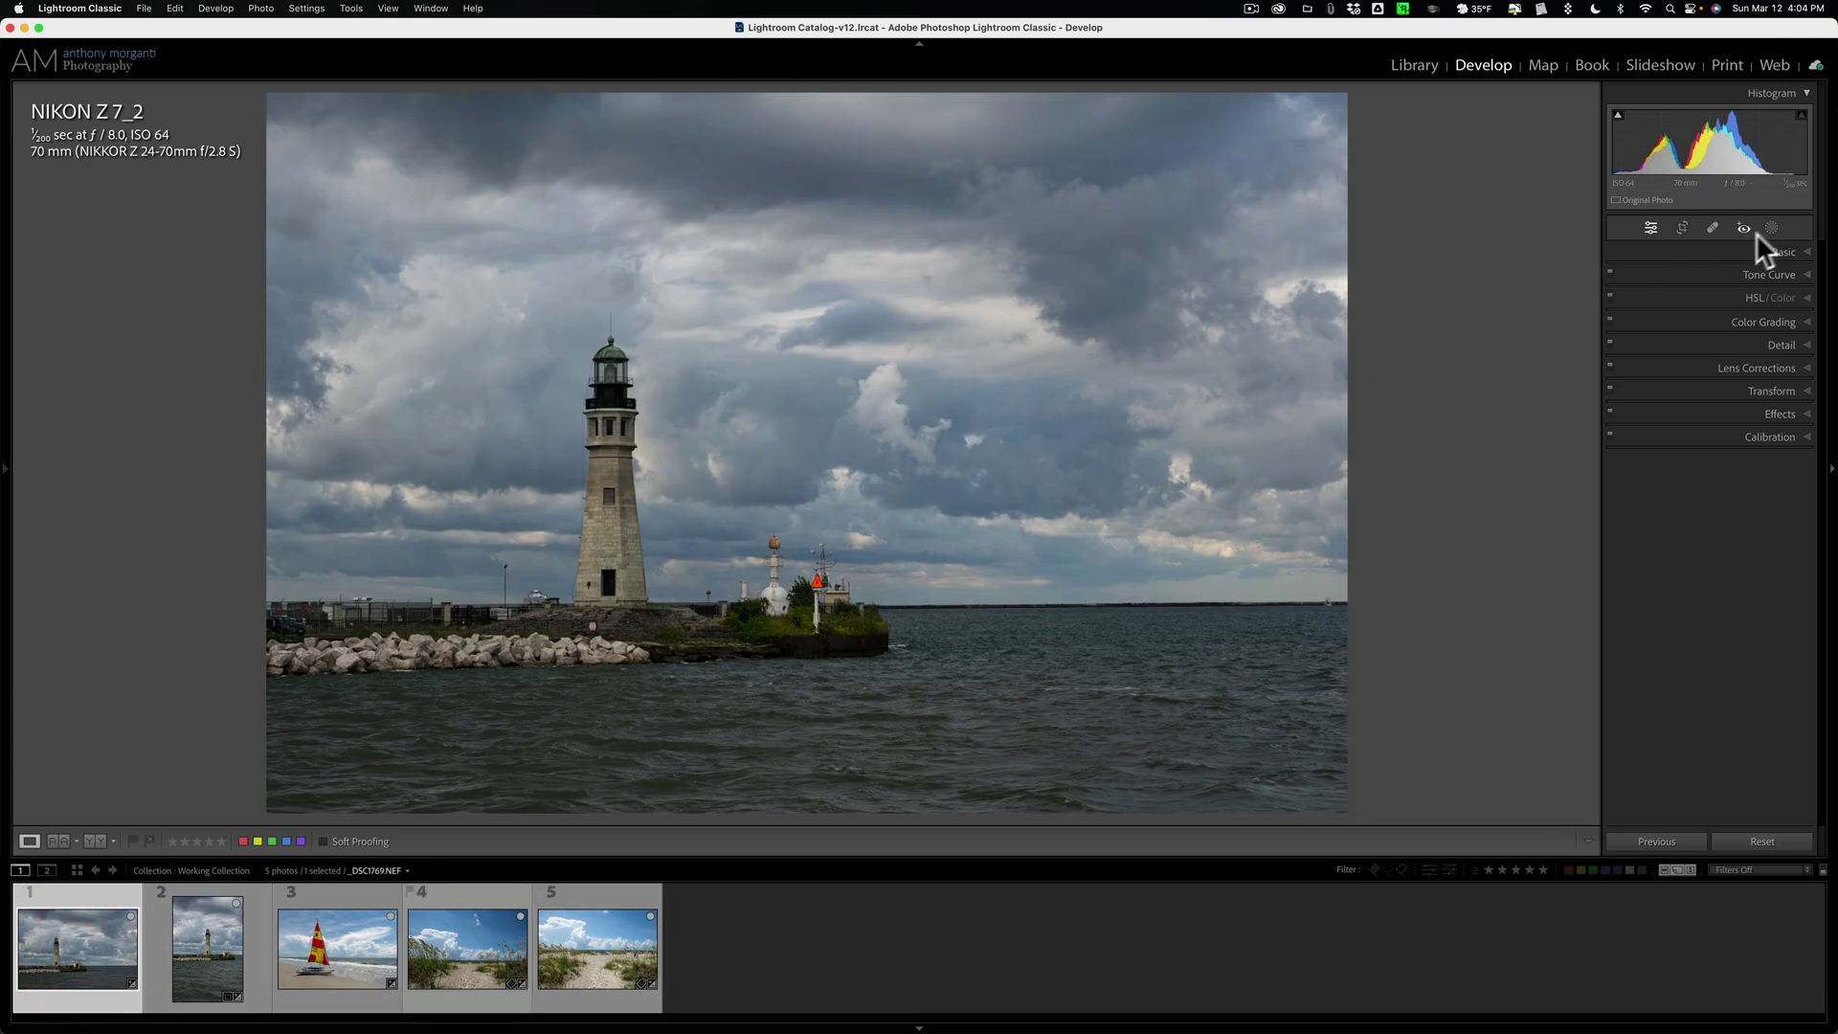
Create a Sky mask with Dehaze 34, Clarity 31, Texture 32 and Contrast 12.
left_click(1769, 227)
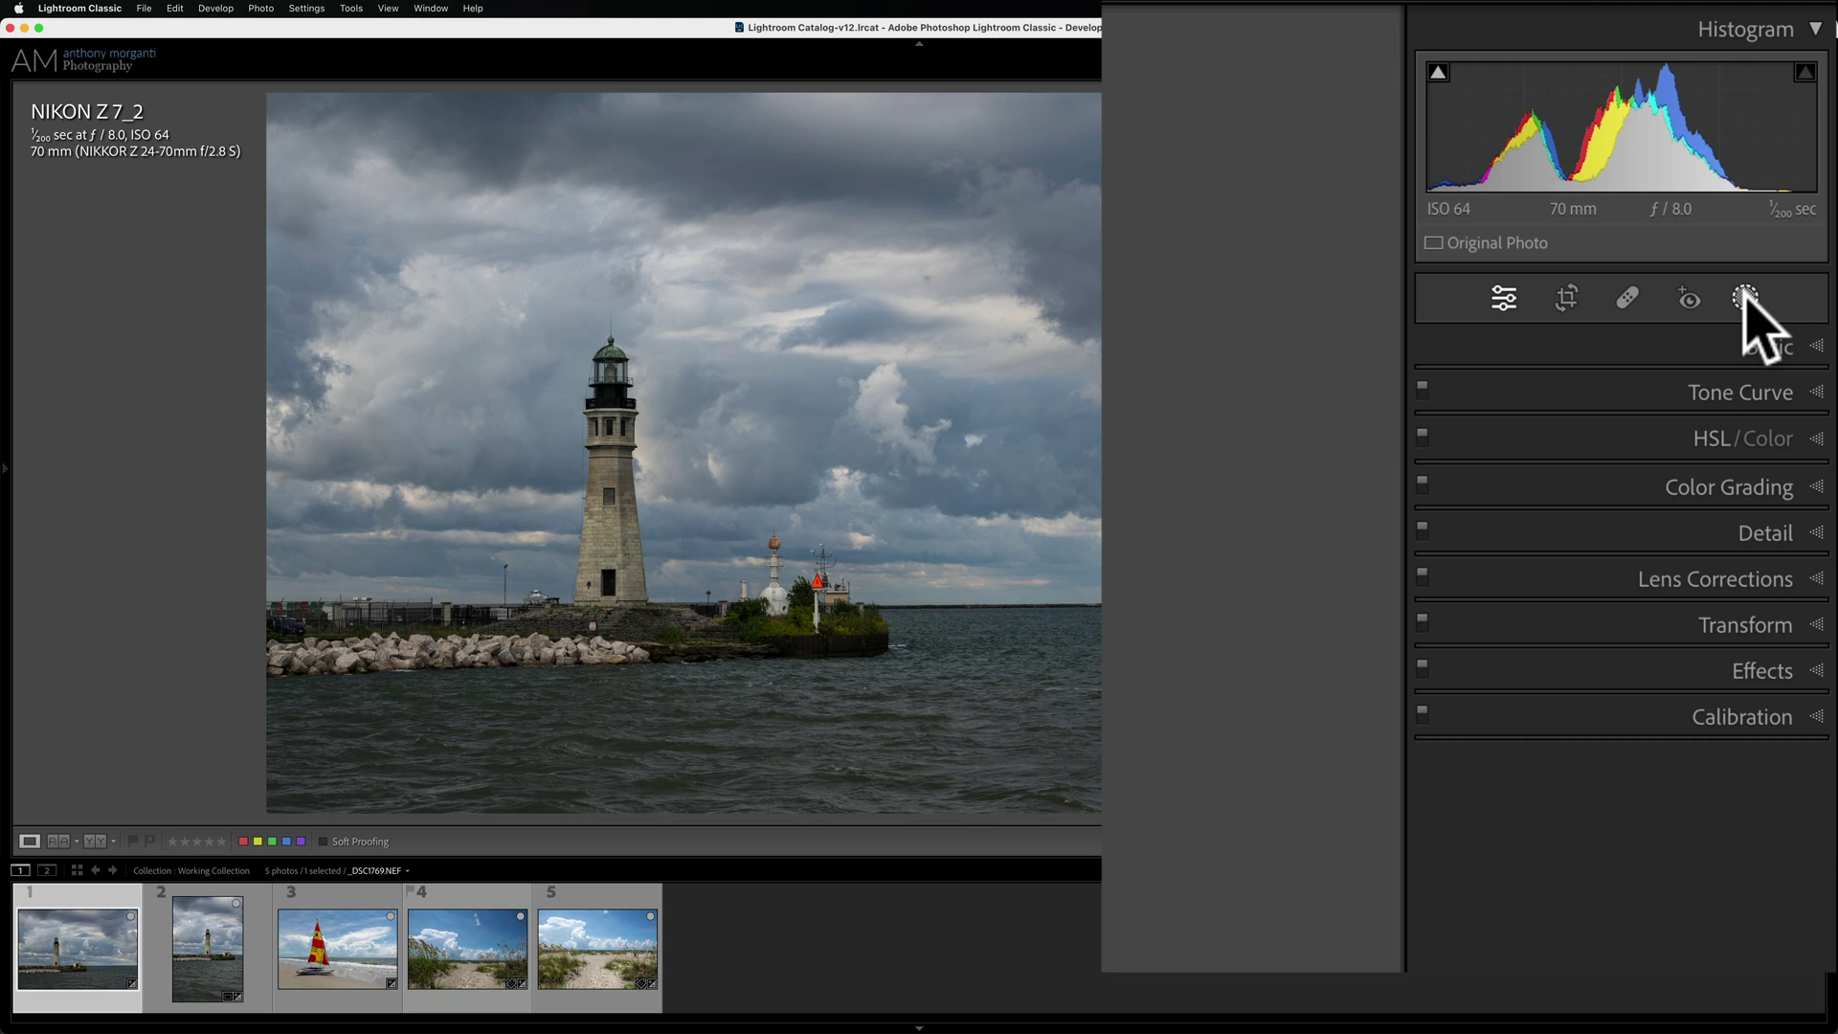
left_click(1625, 421)
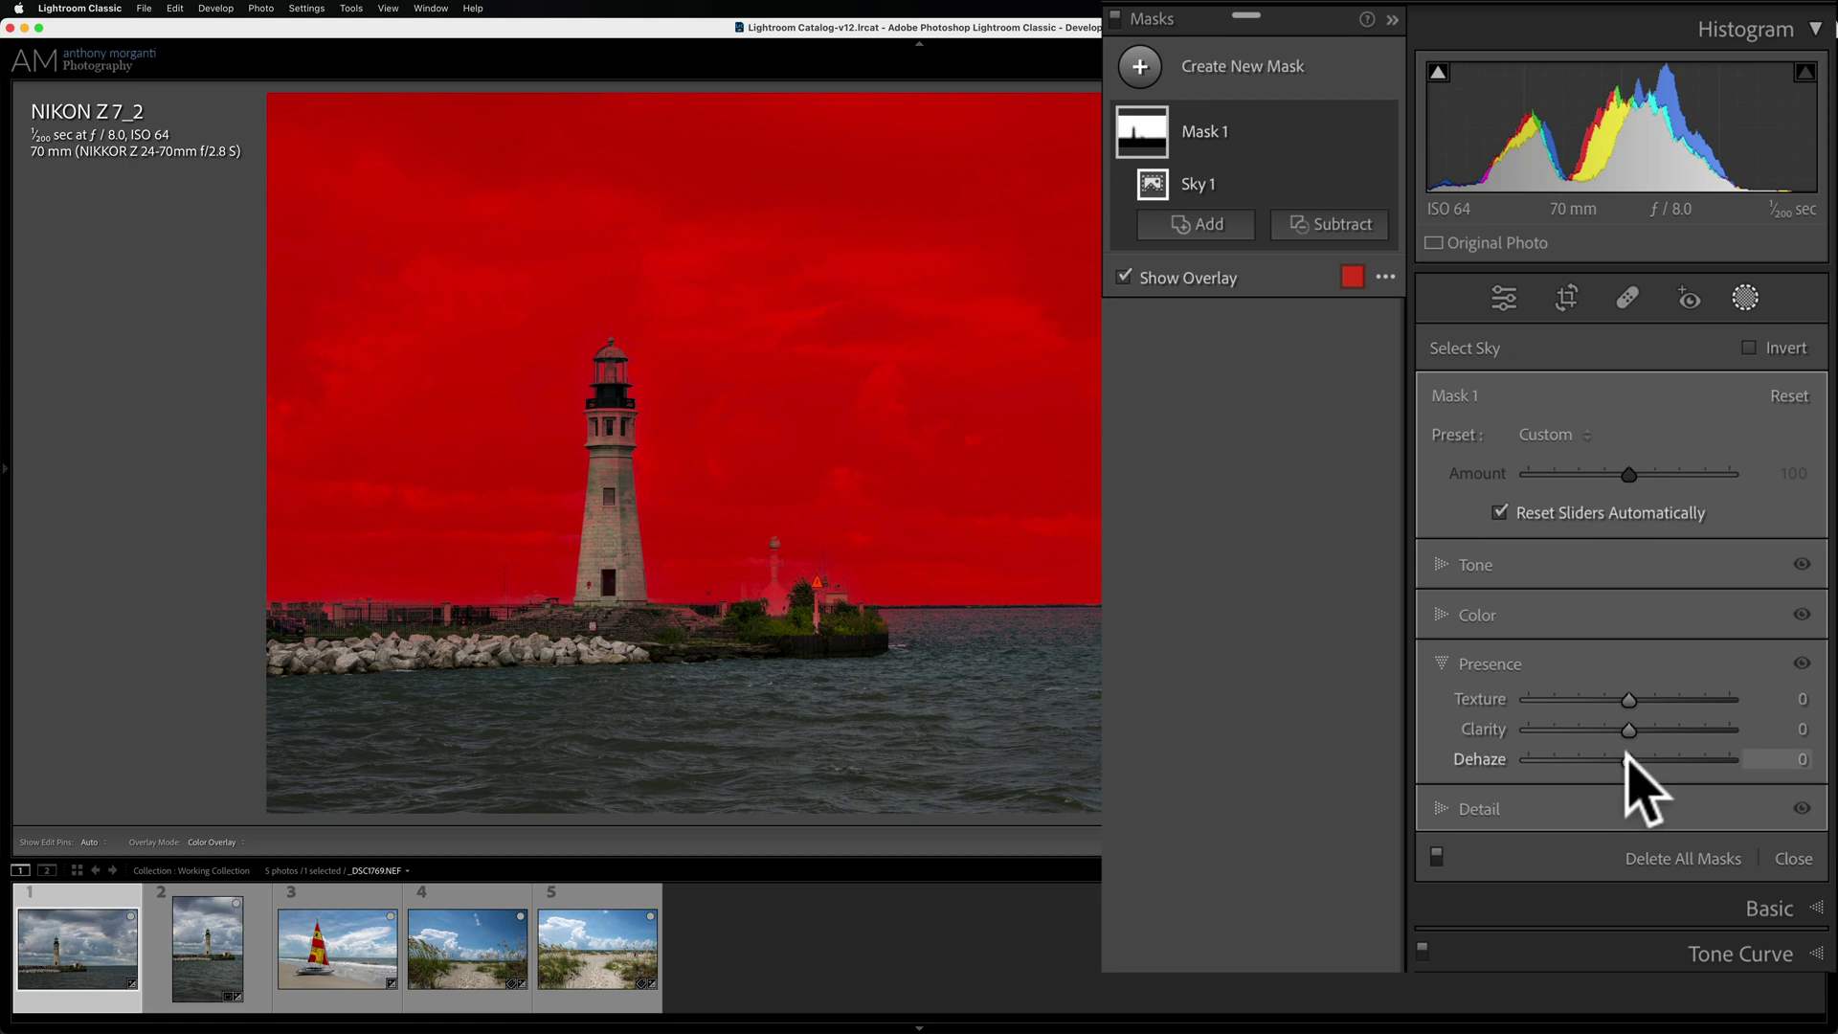
left_click_drag(1628, 759, 1655, 730)
left_click_drag(1629, 700, 1661, 698)
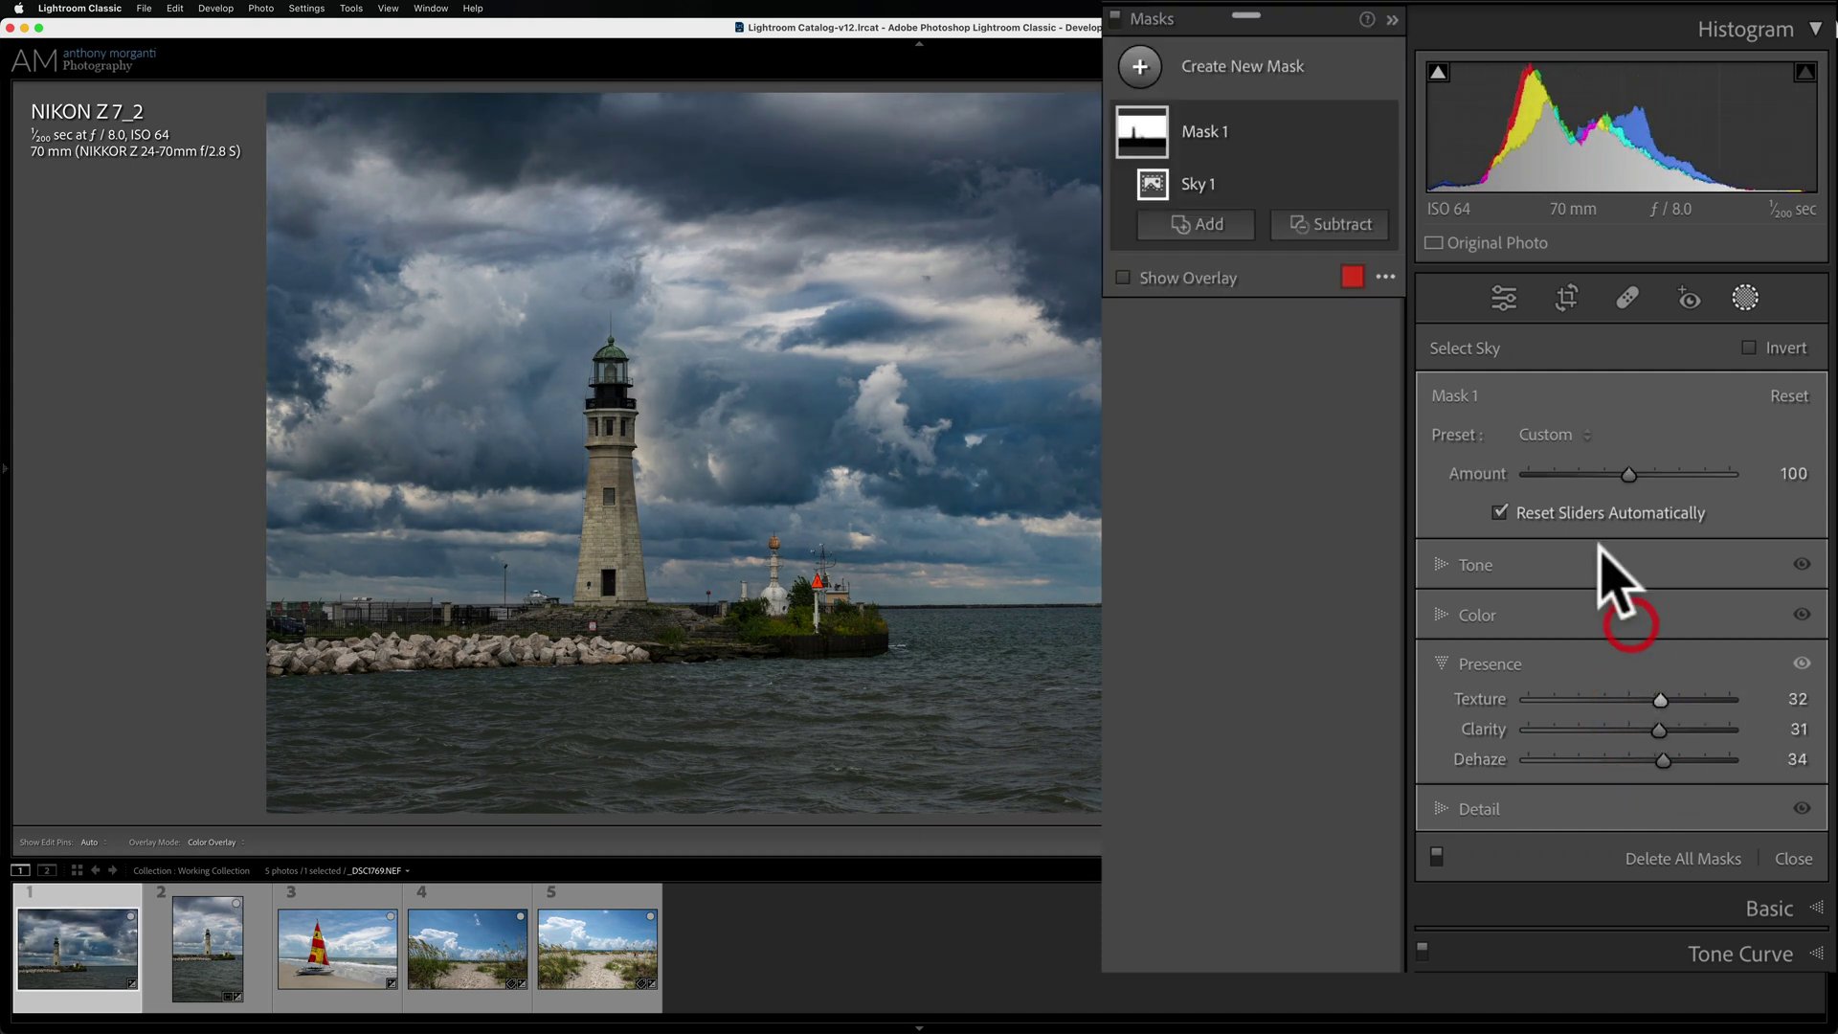
left_click(1445, 565)
left_click_drag(1630, 630, 1640, 626)
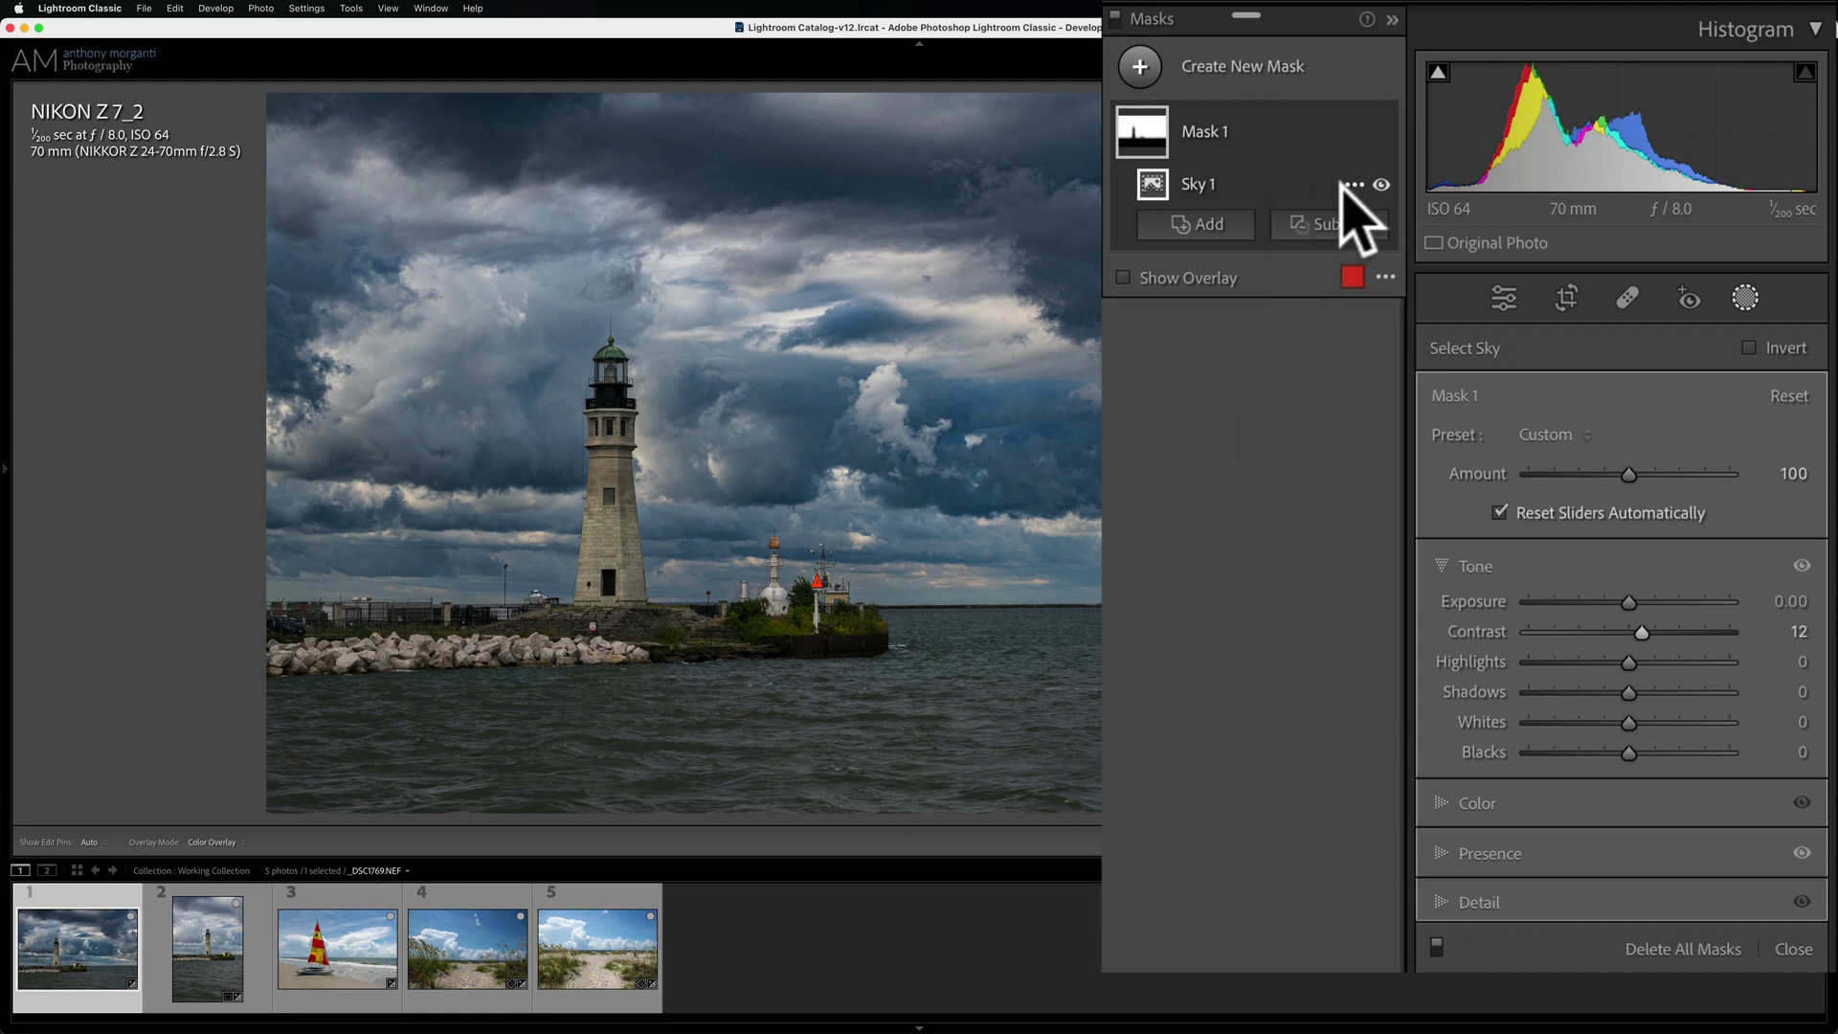
Open the Sky 1 mask's options menu and dismiss it without choosing anything.
left_click(1353, 184)
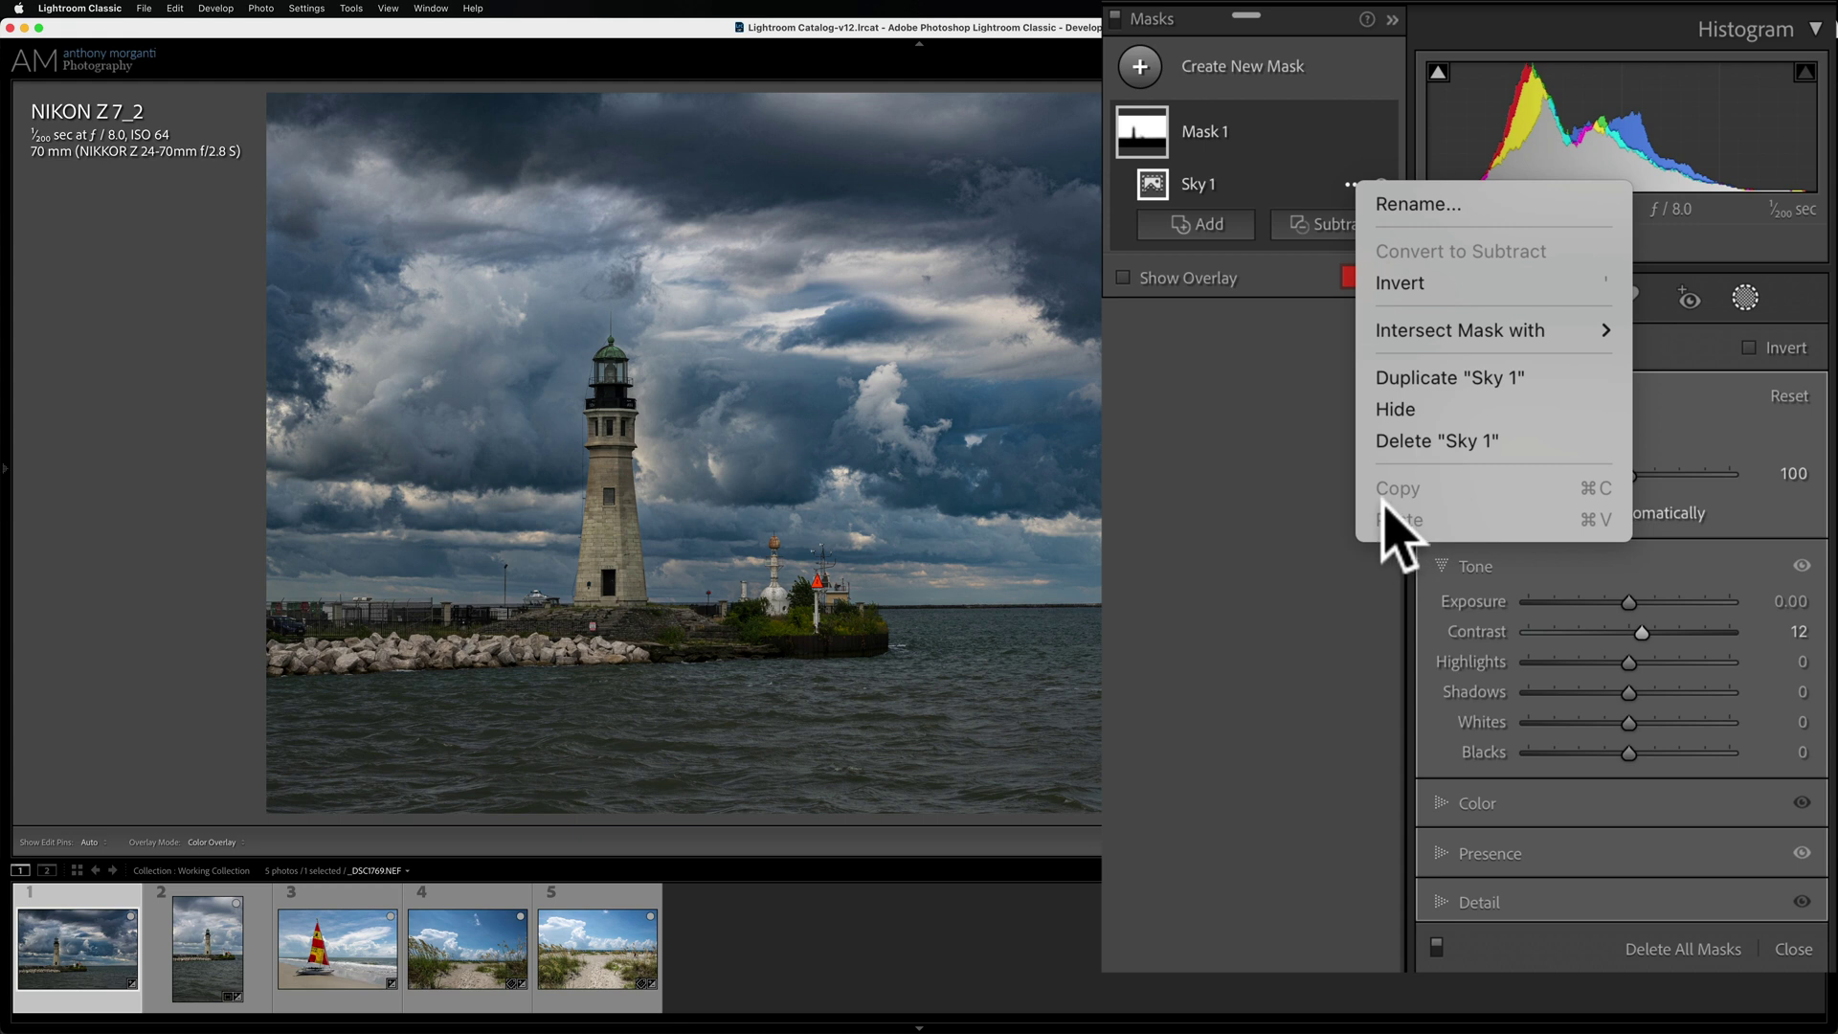
left_click(1156, 469)
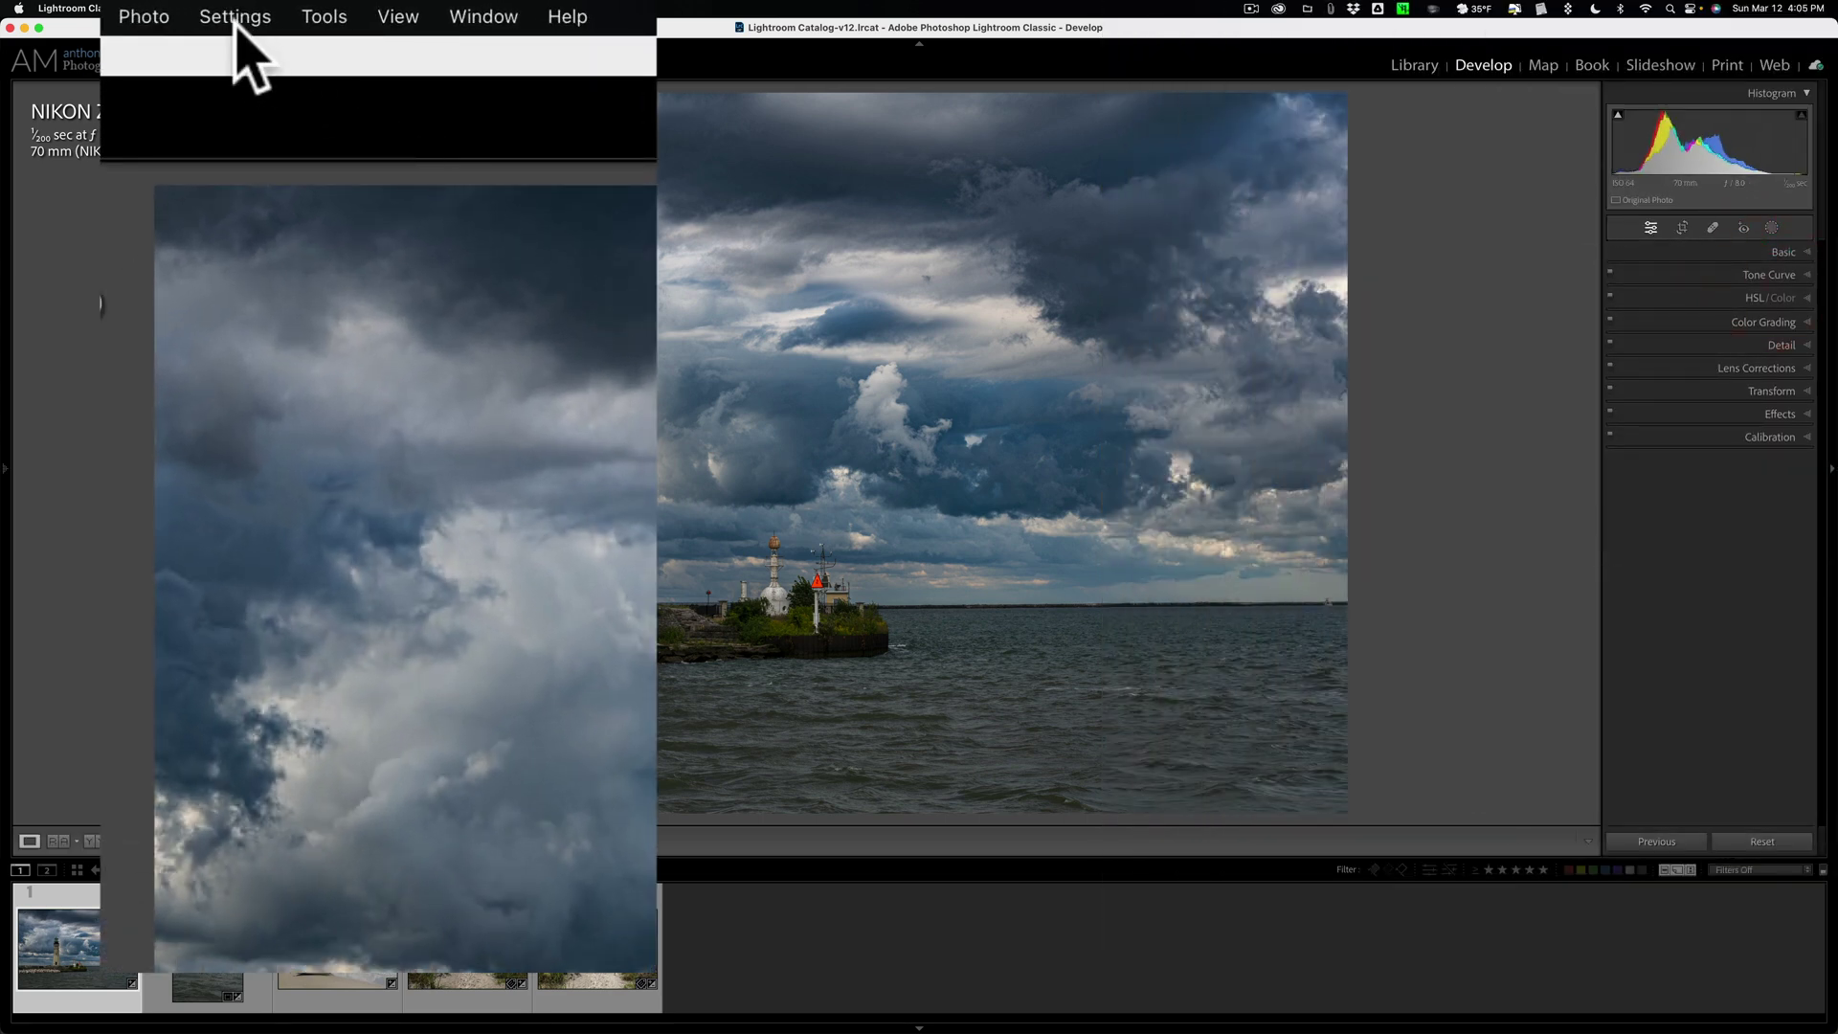
Use Copy Settings with only Masking (Mask 1) checked, then copy.
left_click(235, 20)
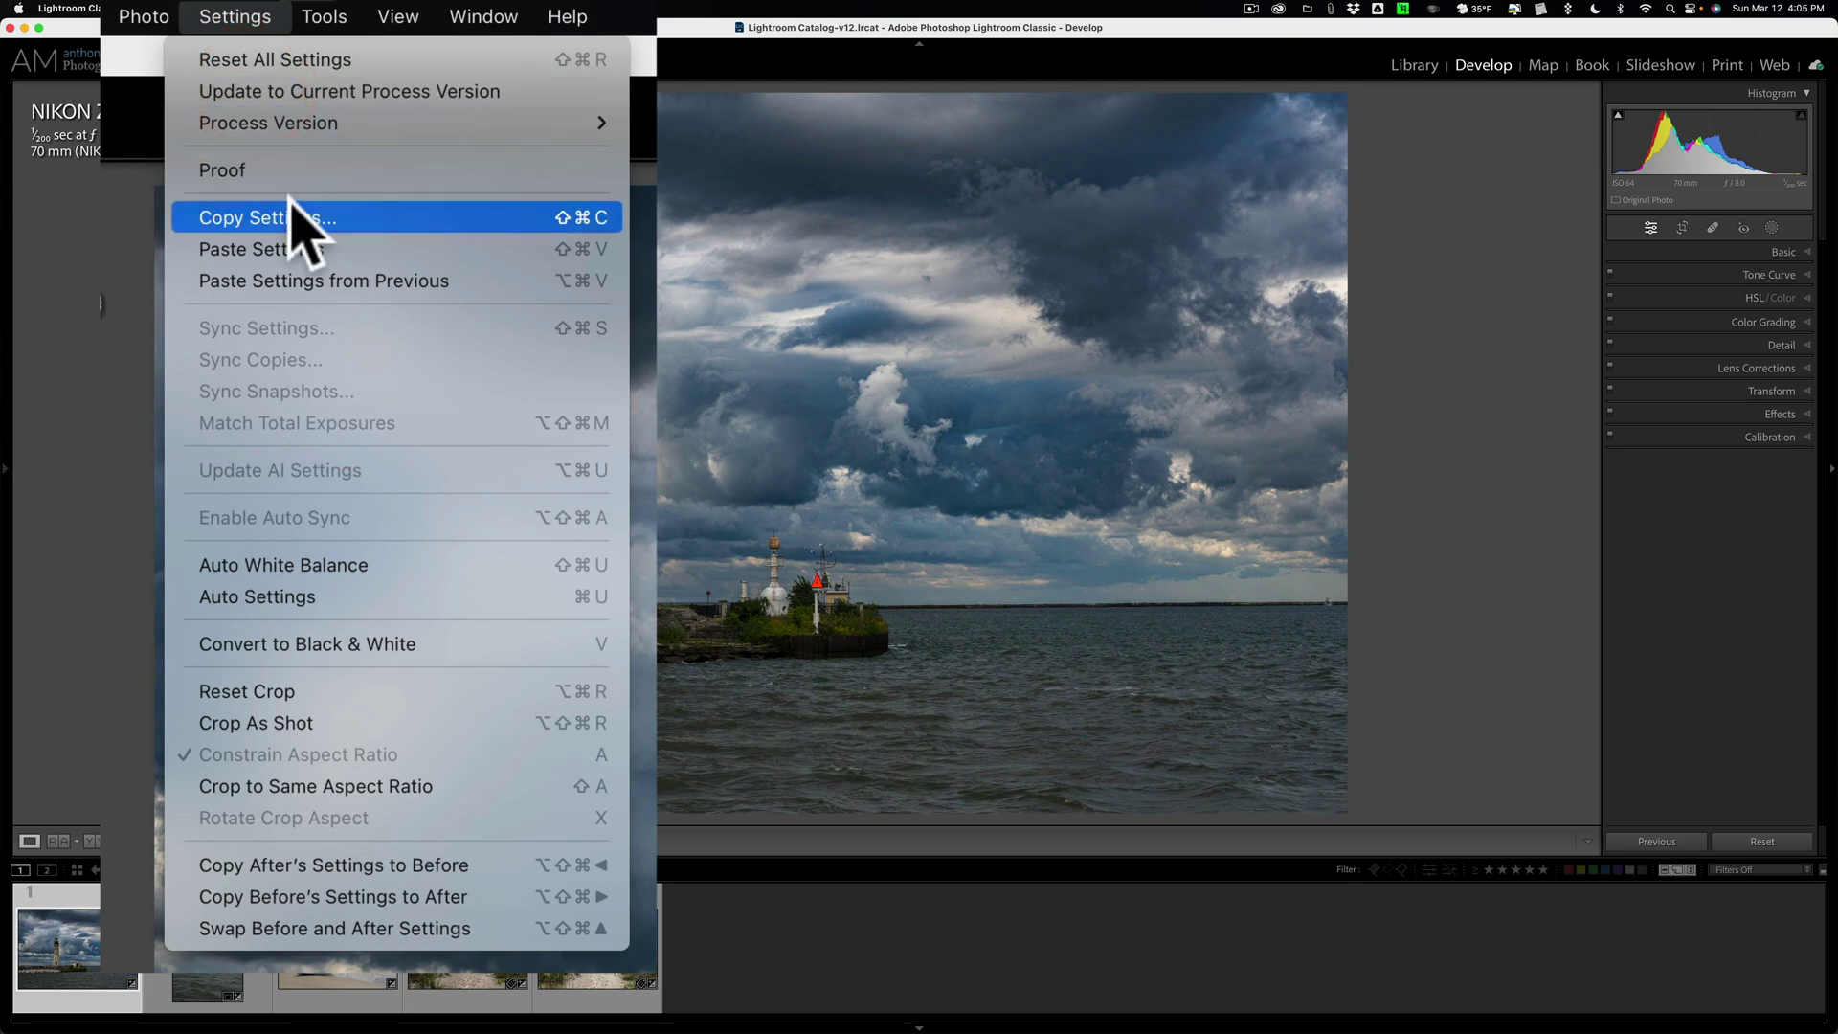
left_click(371, 217)
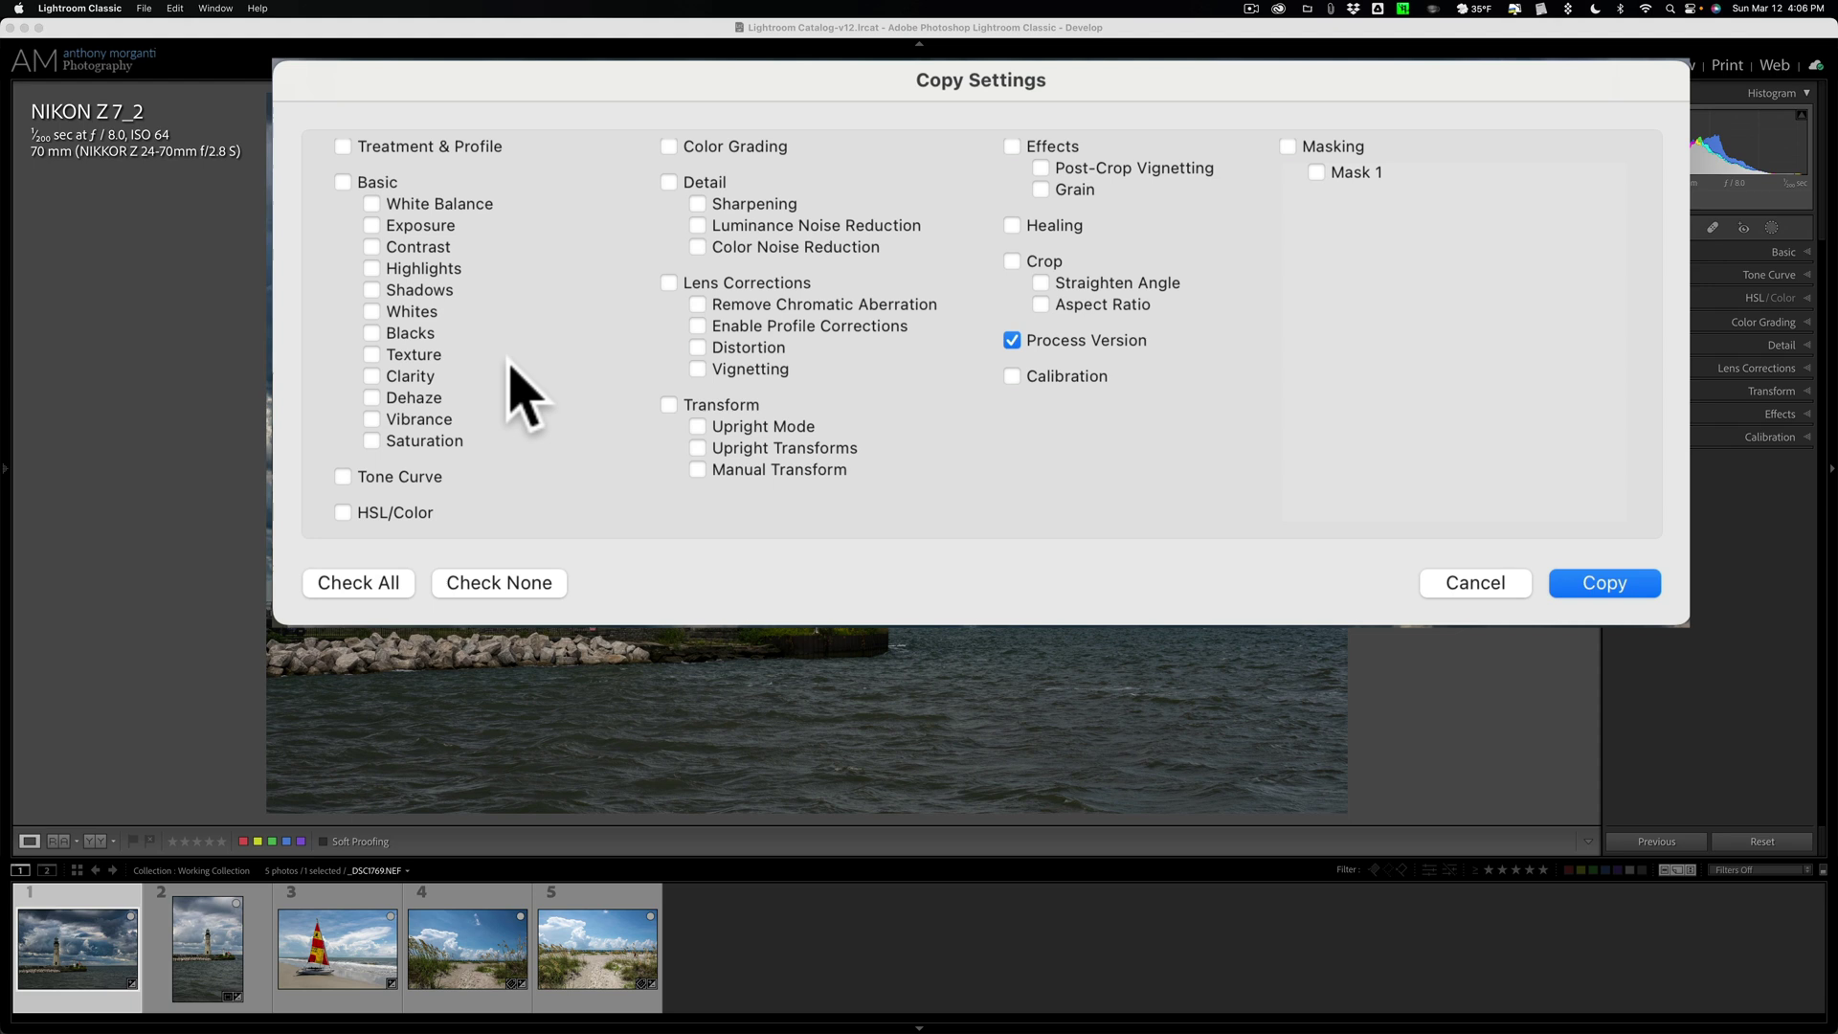
left_click(1287, 147)
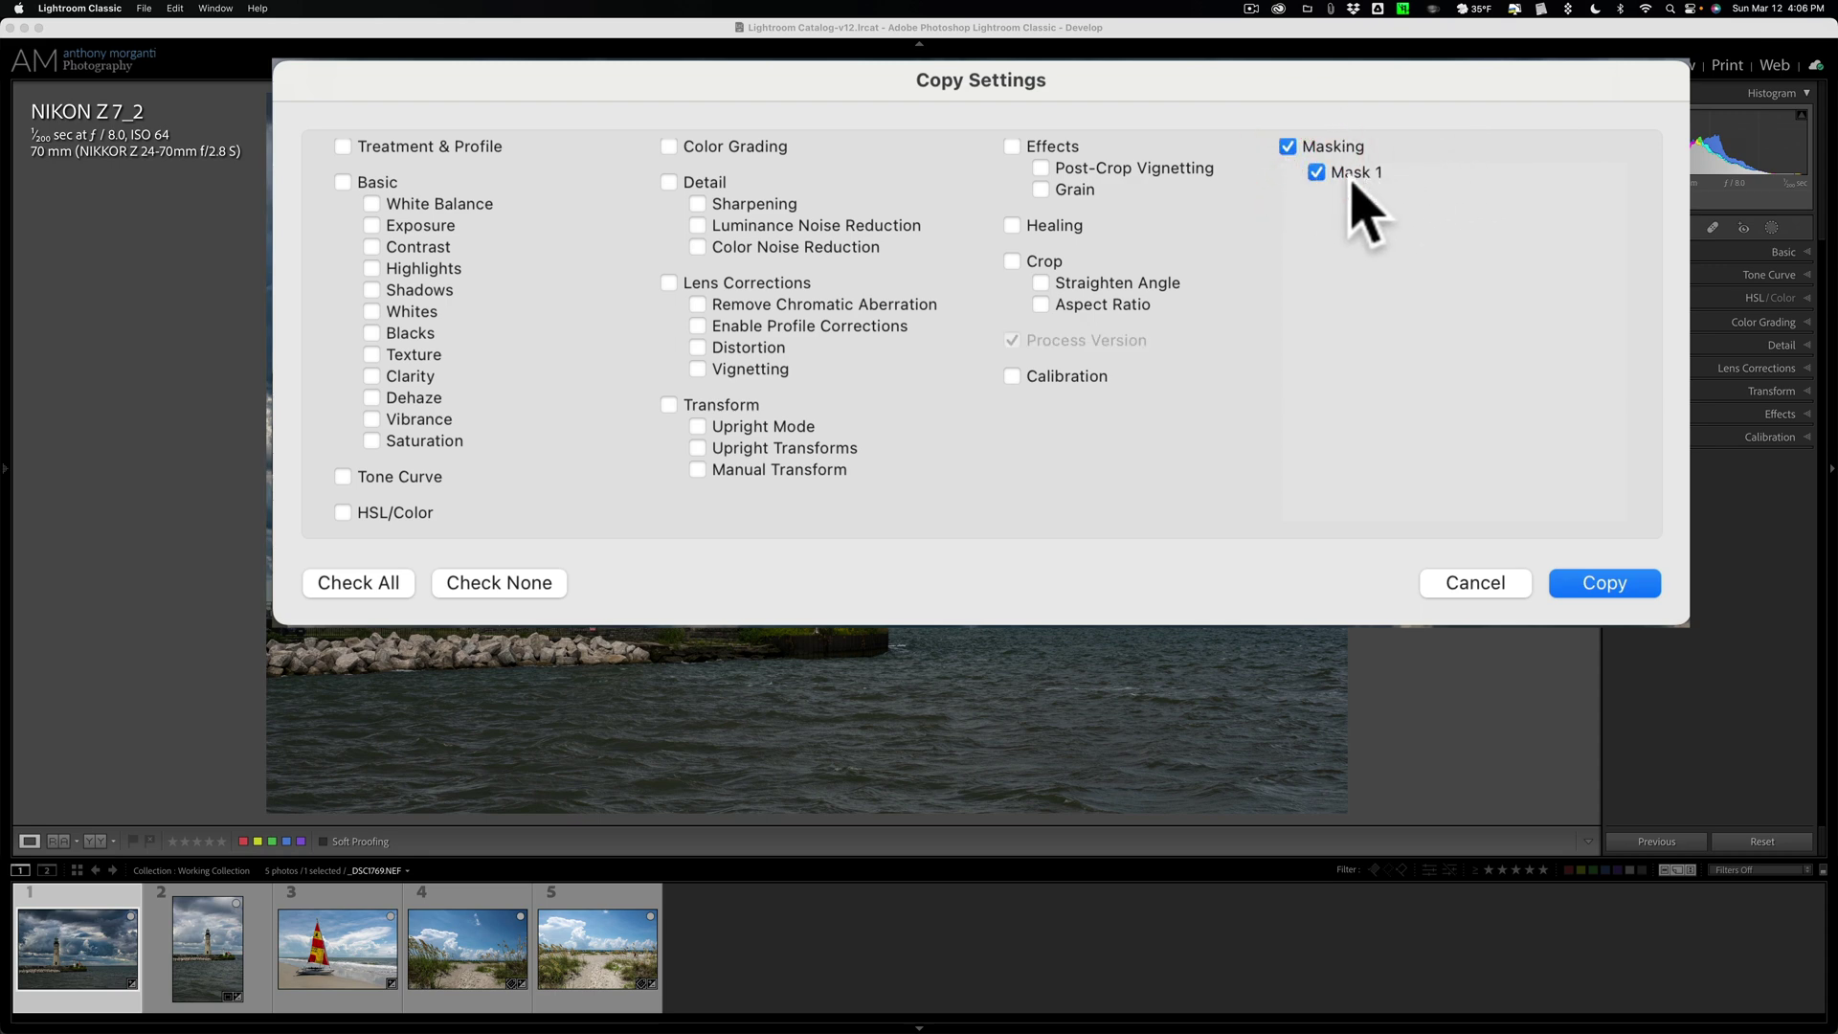
left_click(1614, 583)
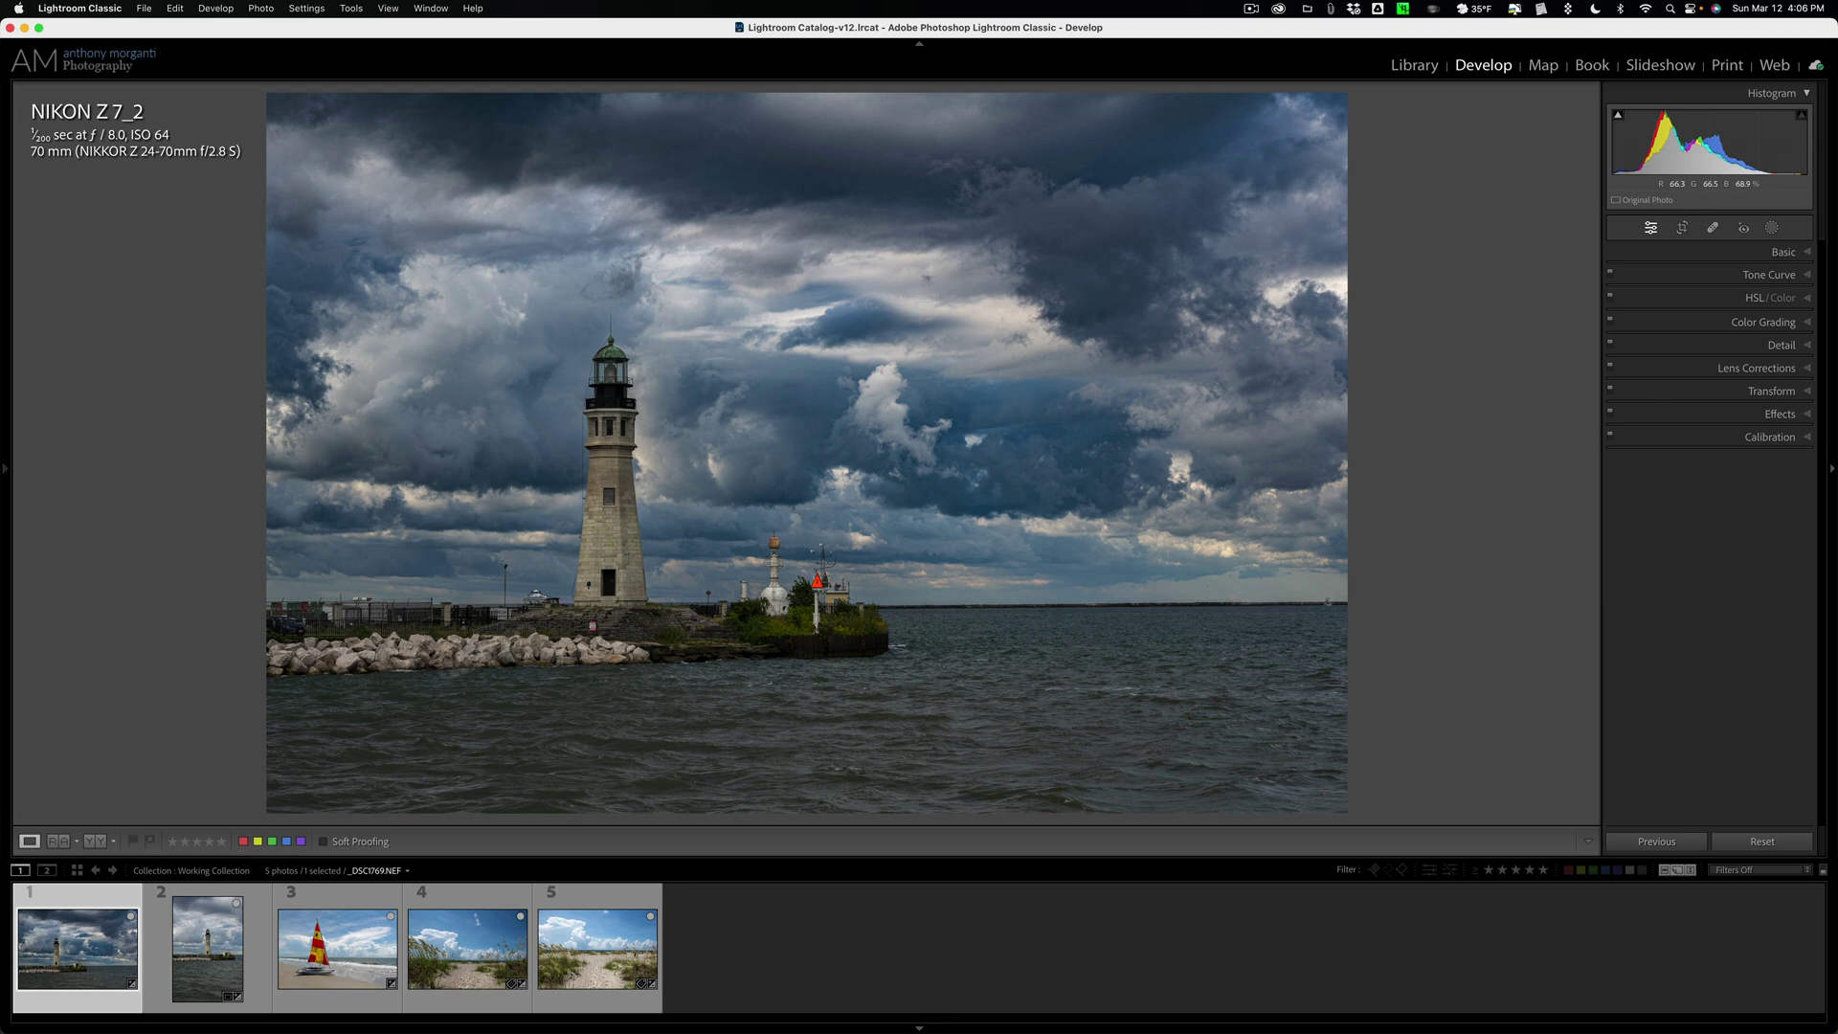
Paste the copied sky mask onto the vertical lighthouse photo.
left_click(207, 917)
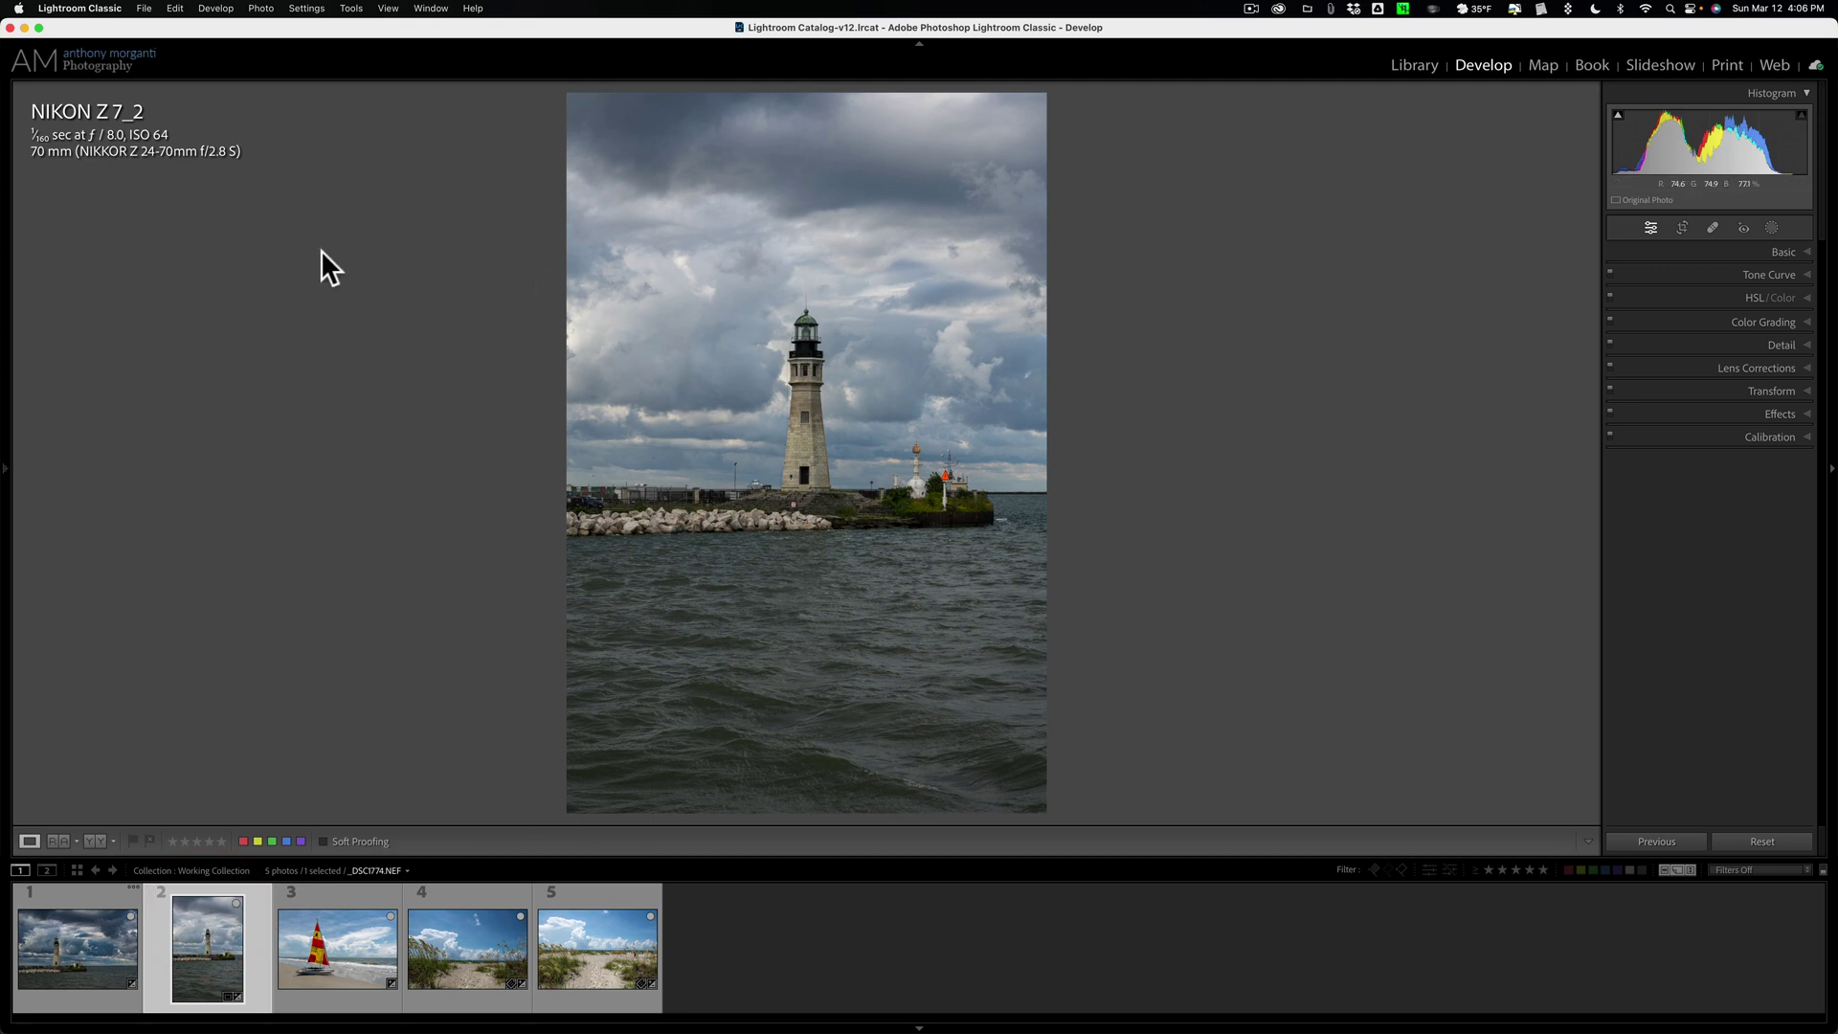
left_click(306, 8)
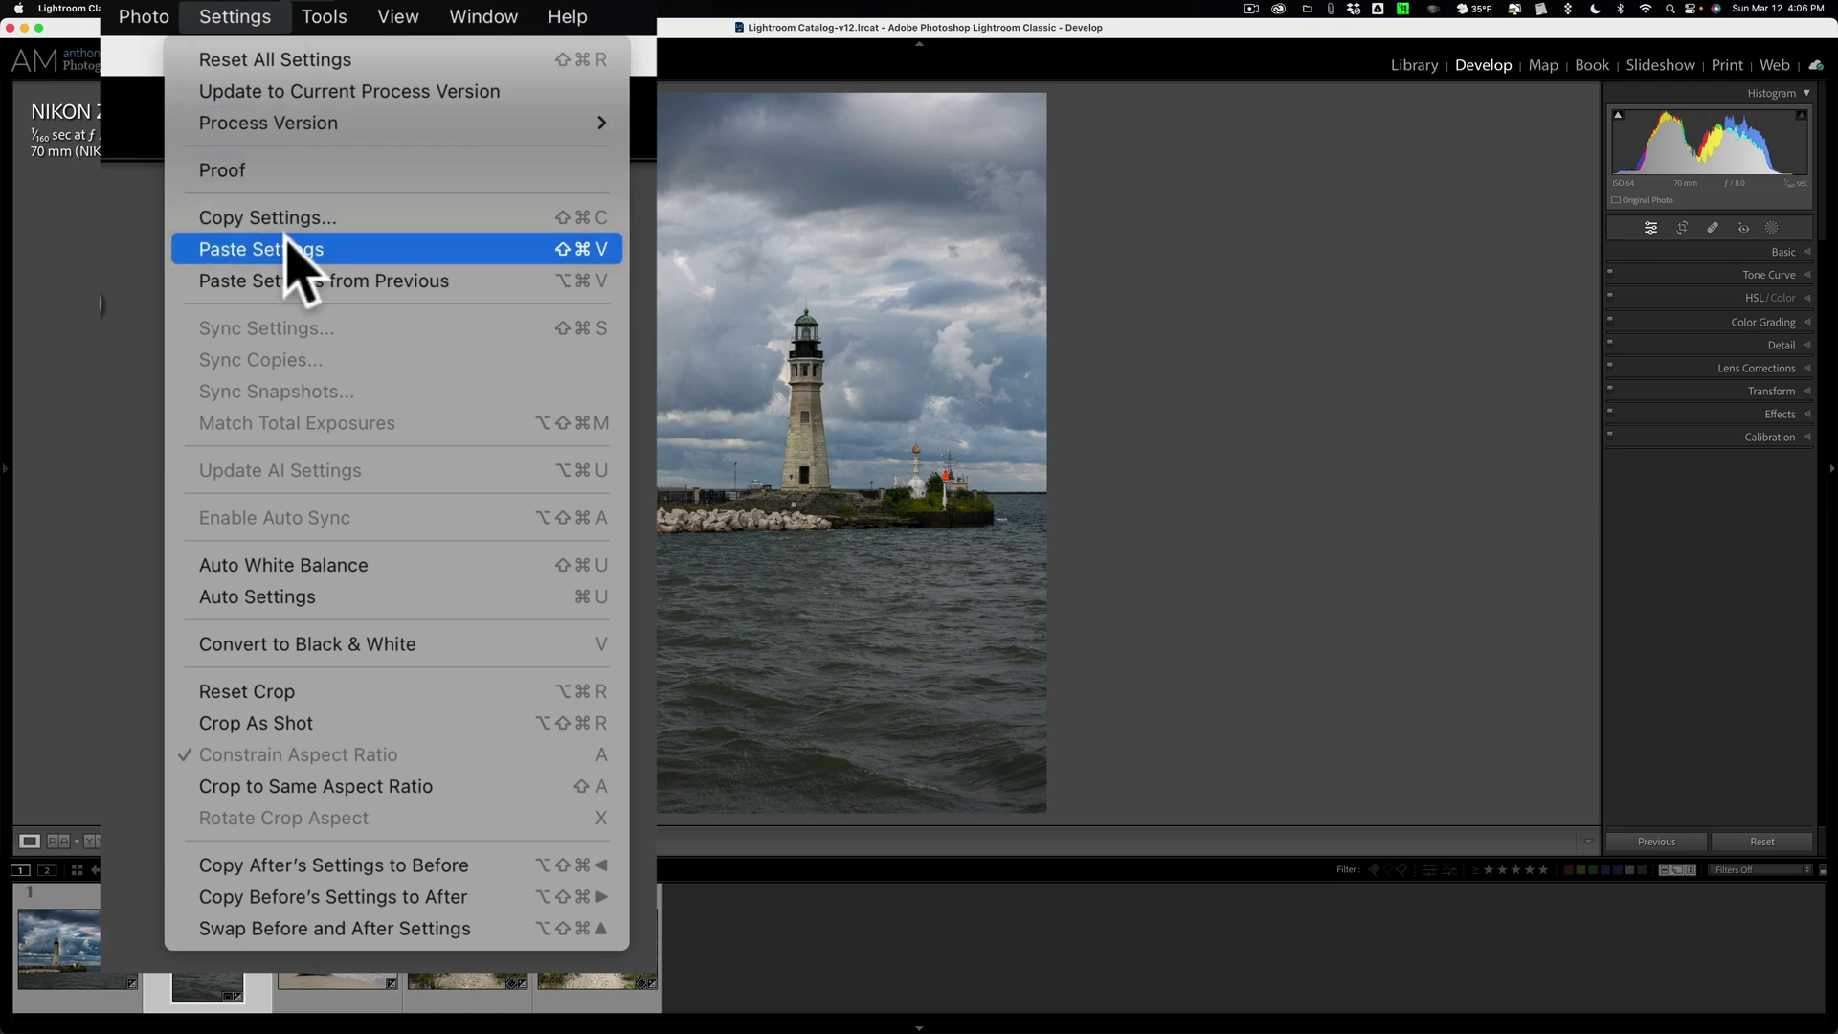
left_click(288, 251)
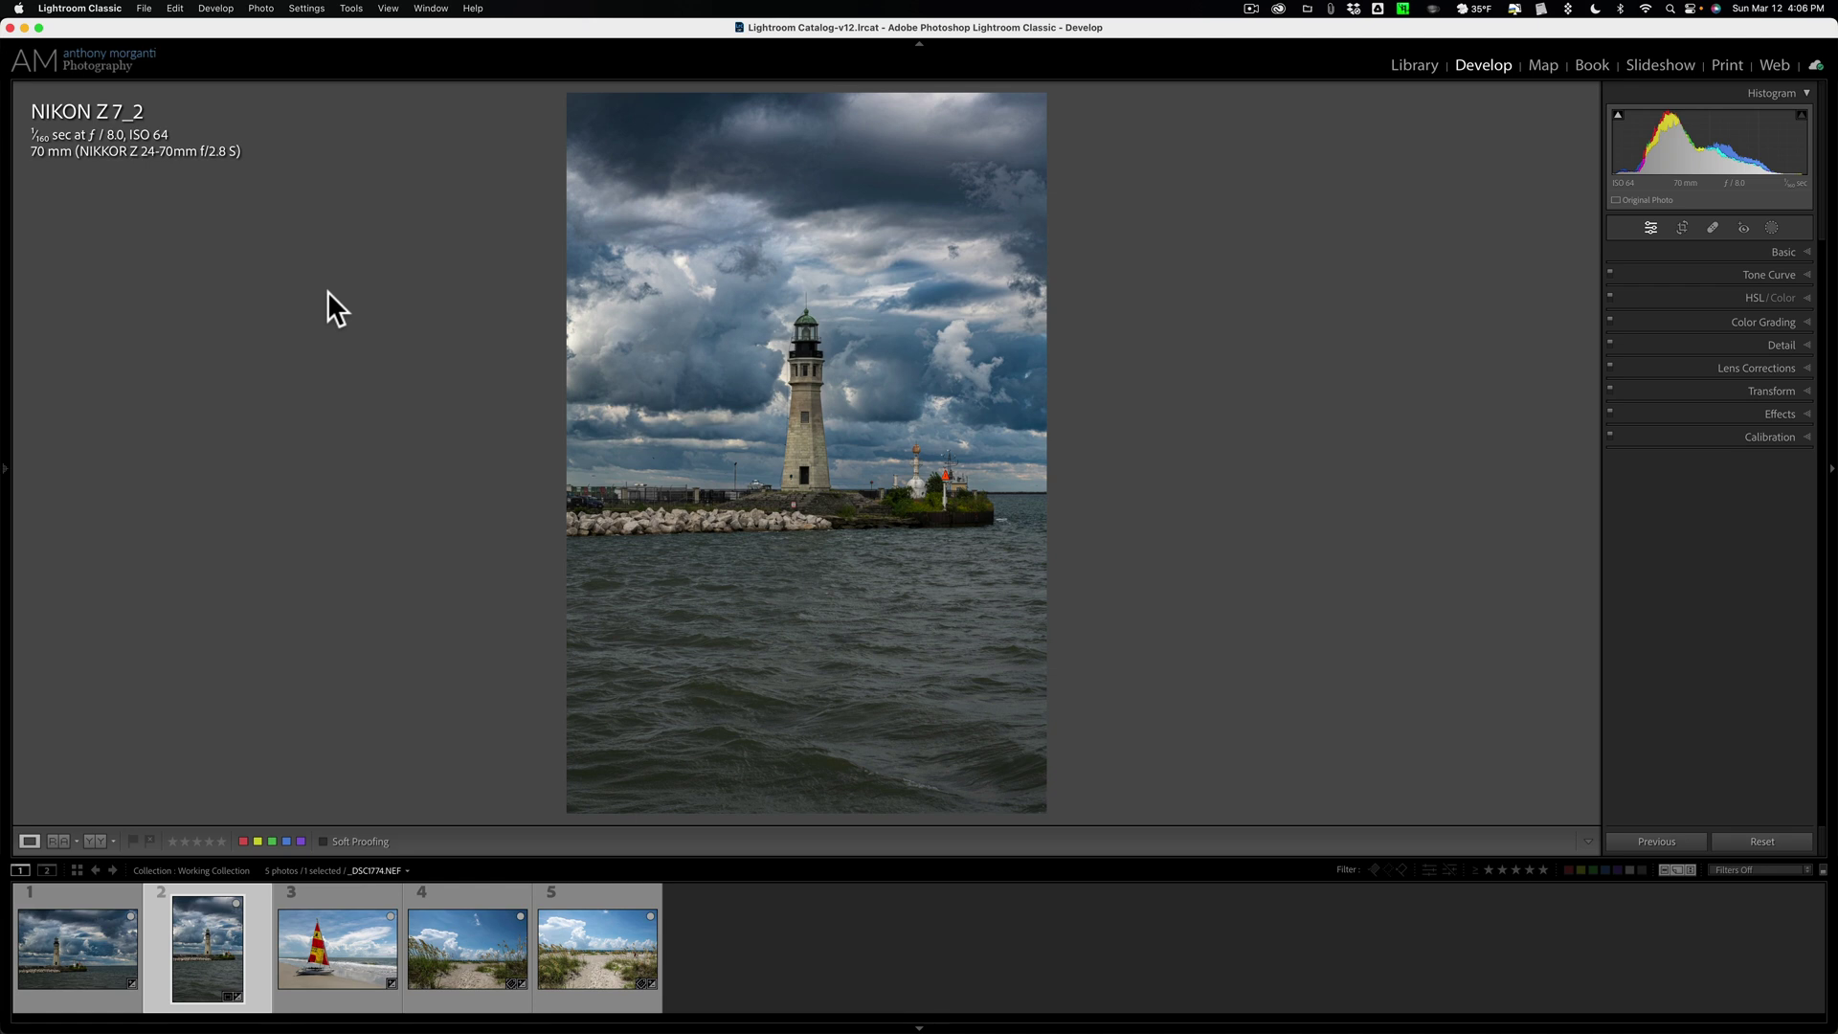
Select the sailboat and both beach photos and paste the sky mask onto all three.
left_click(350, 955)
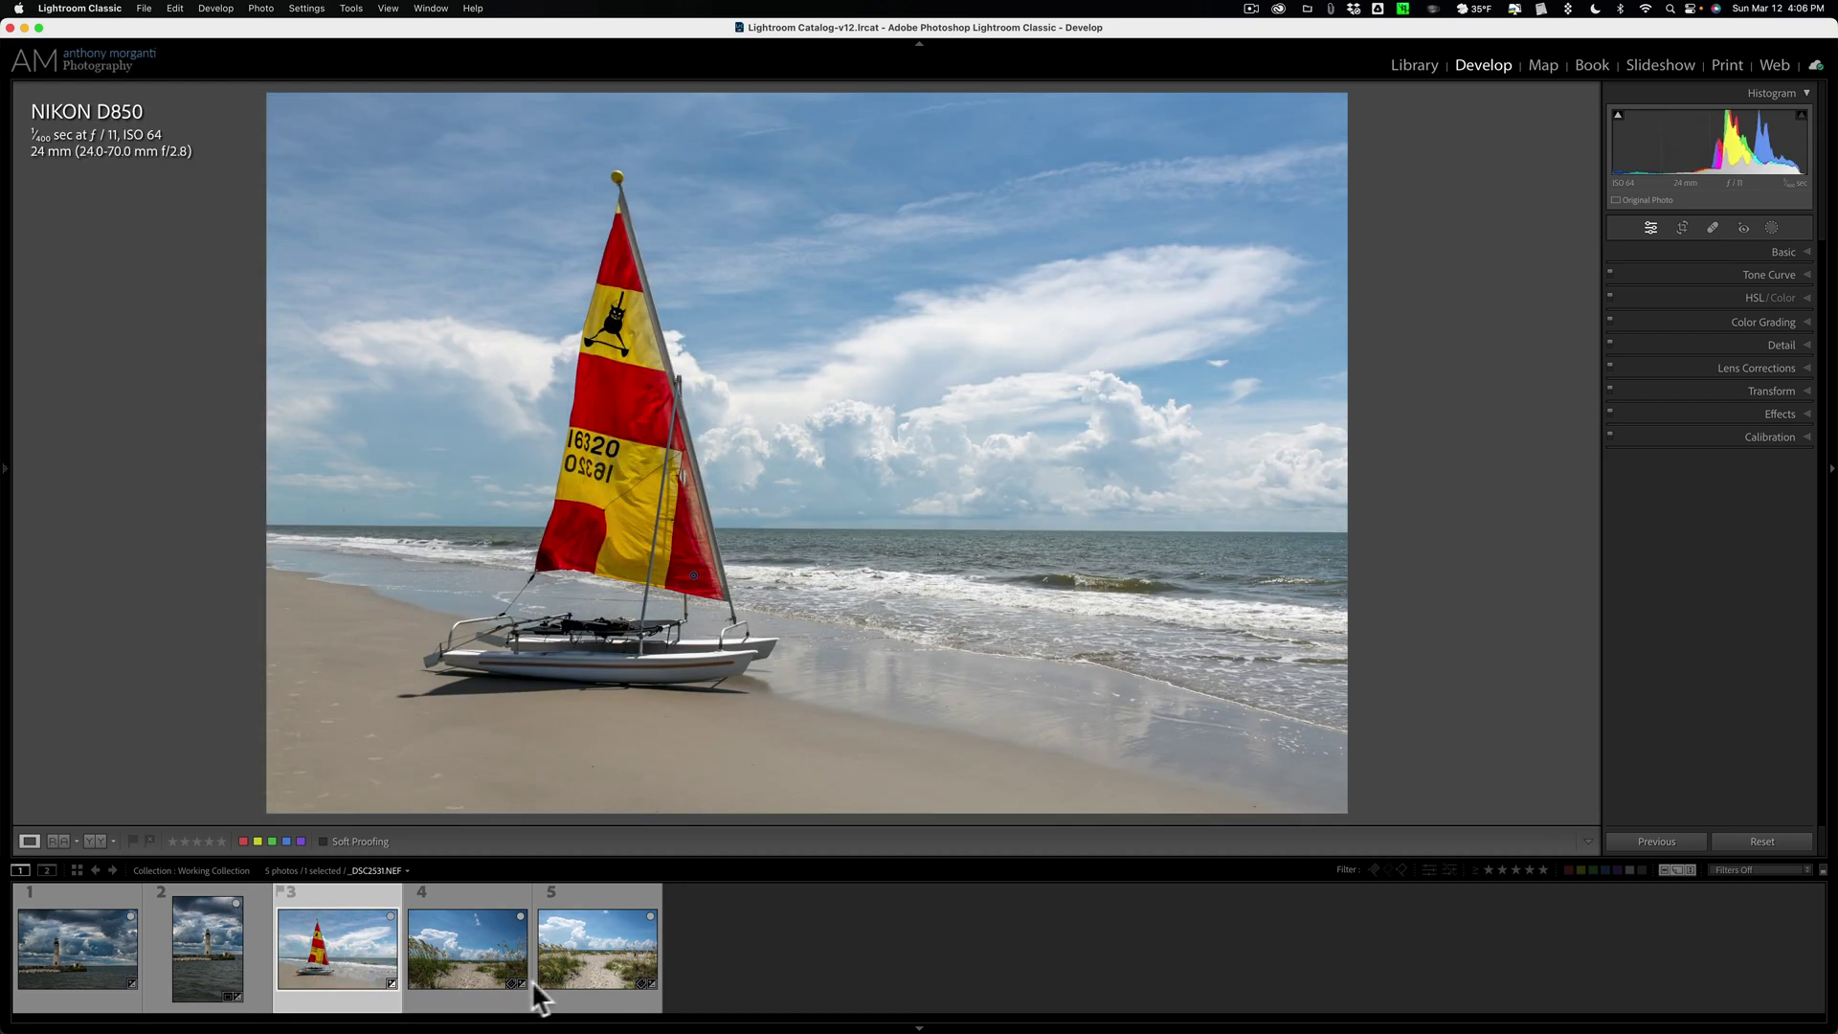
left_click(599, 963, "shift")
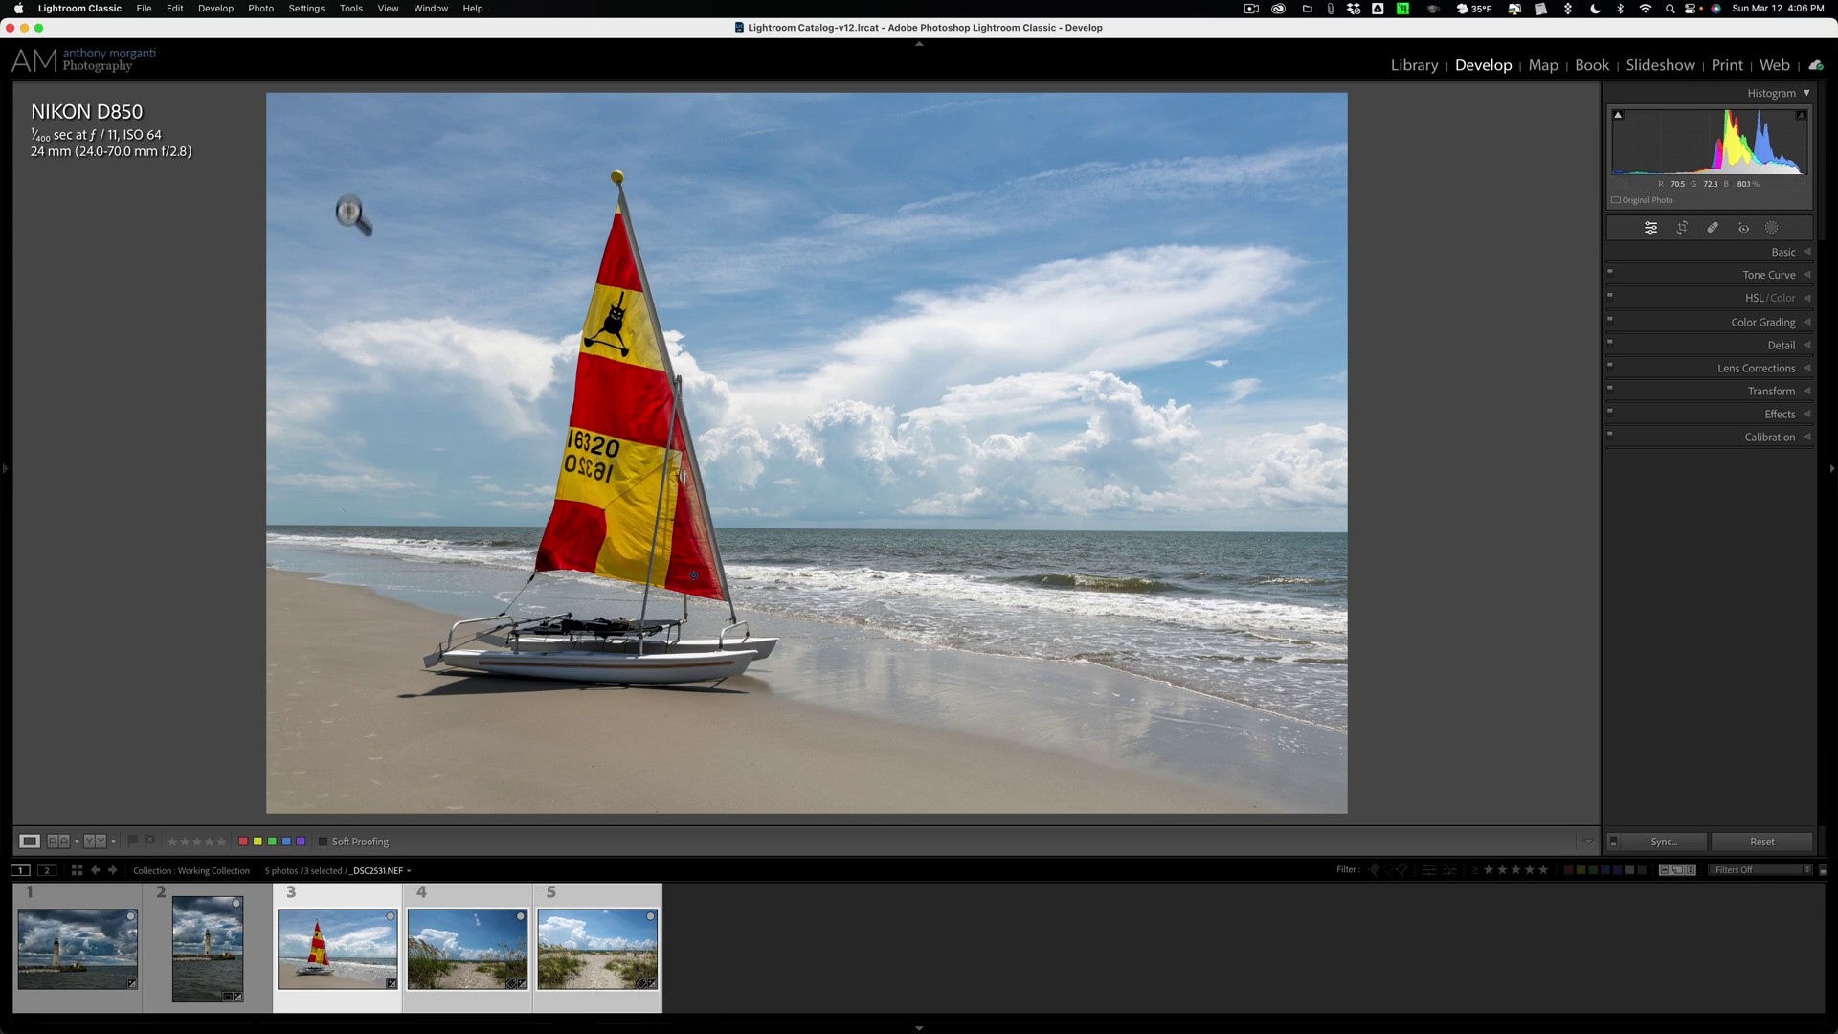
left_click(308, 8)
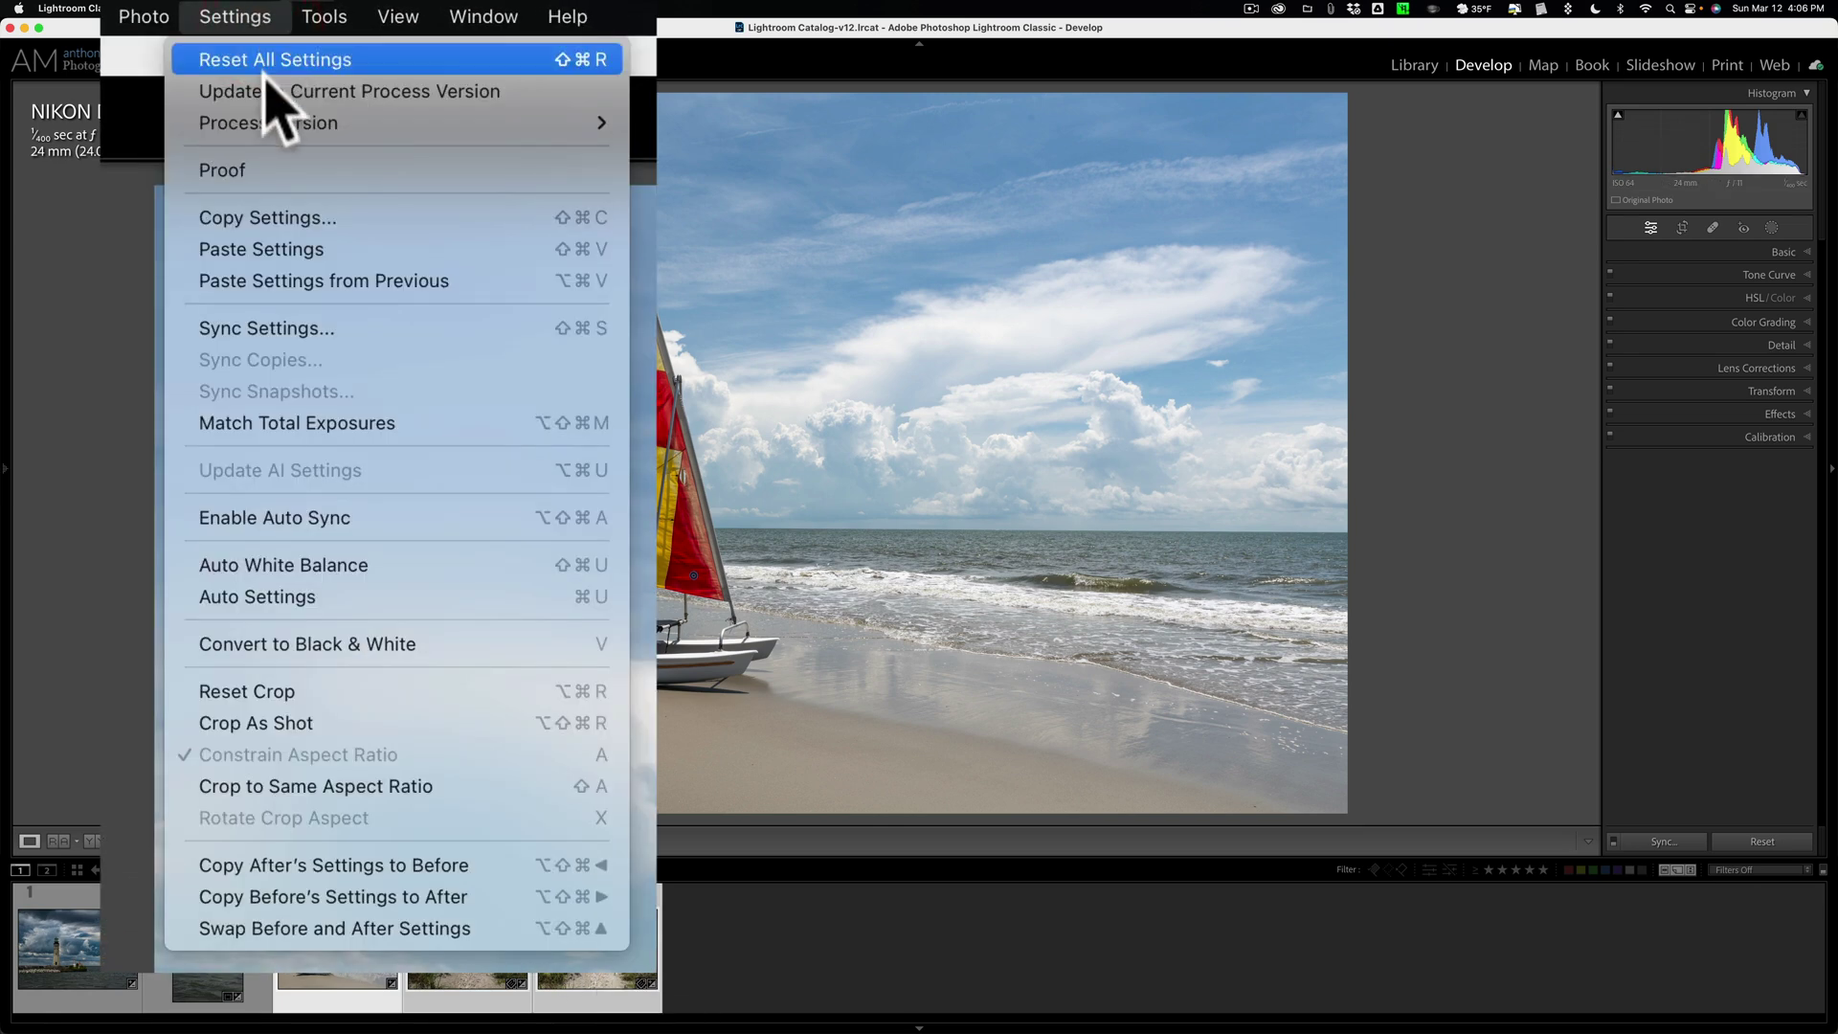
left_click(276, 249)
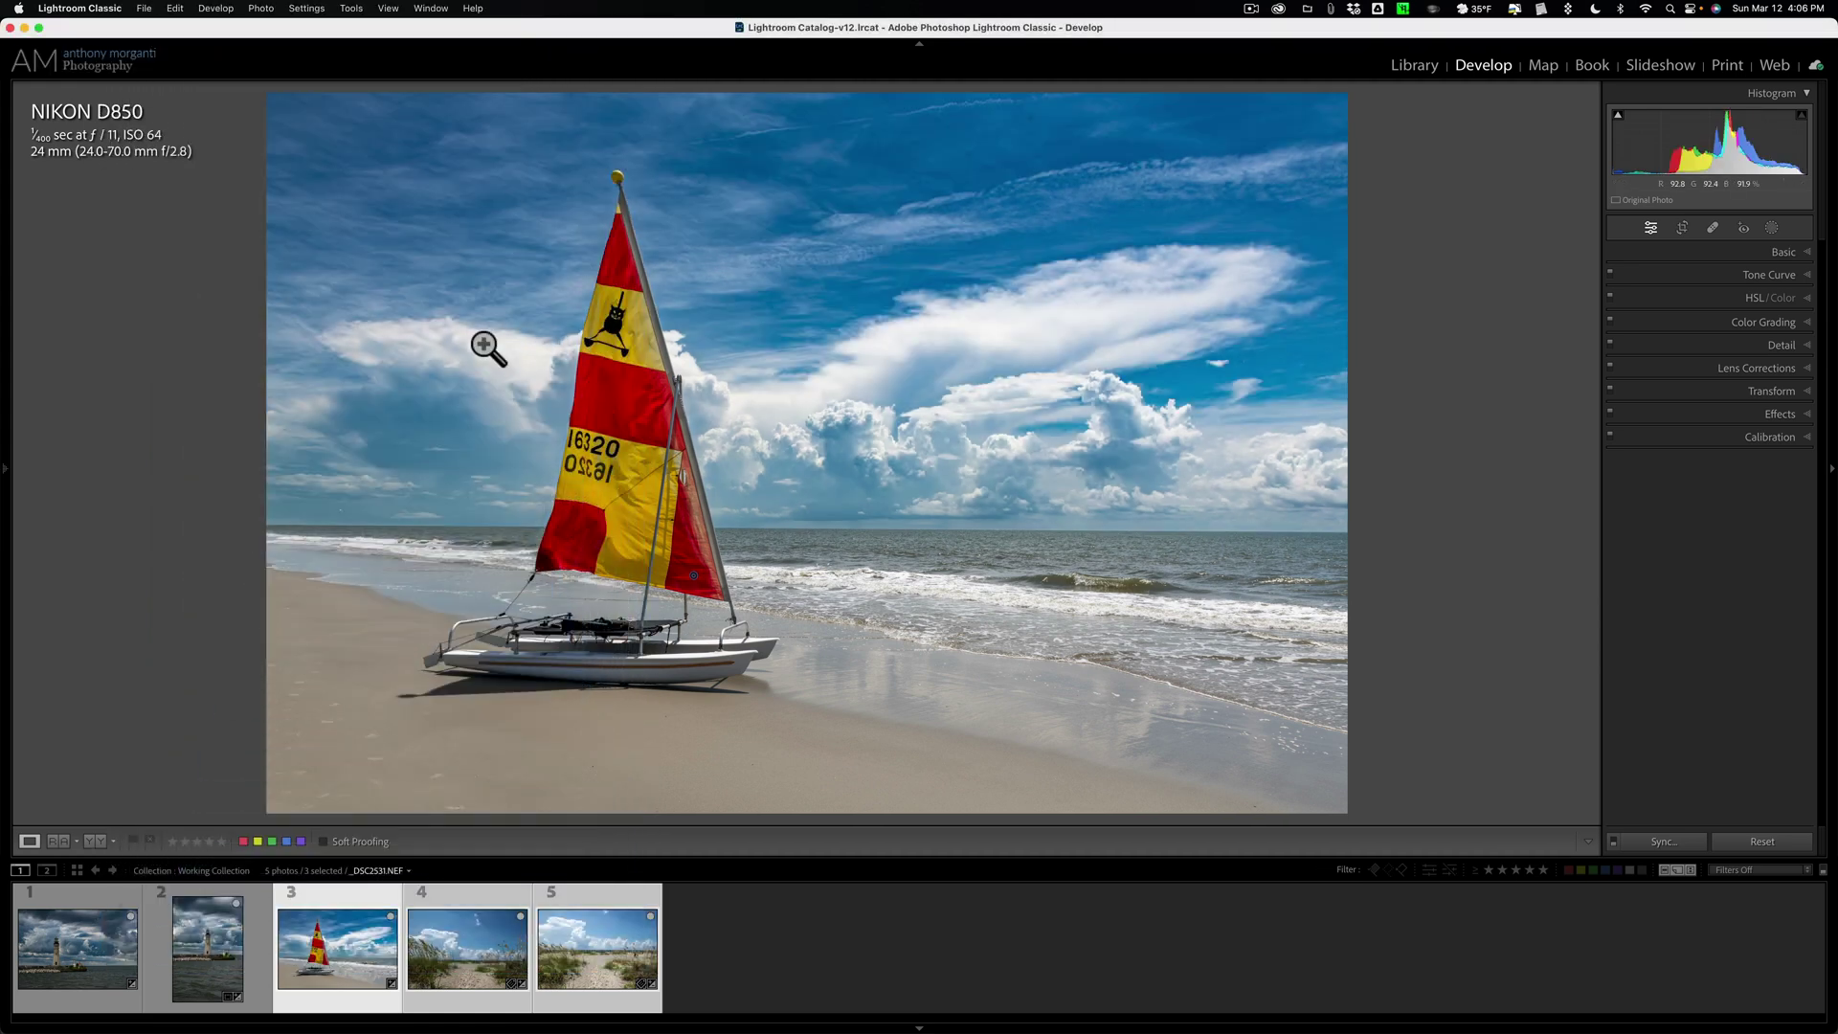
Open the beach grass photo and check its masks, then close the masking tools.
left_click(450, 962)
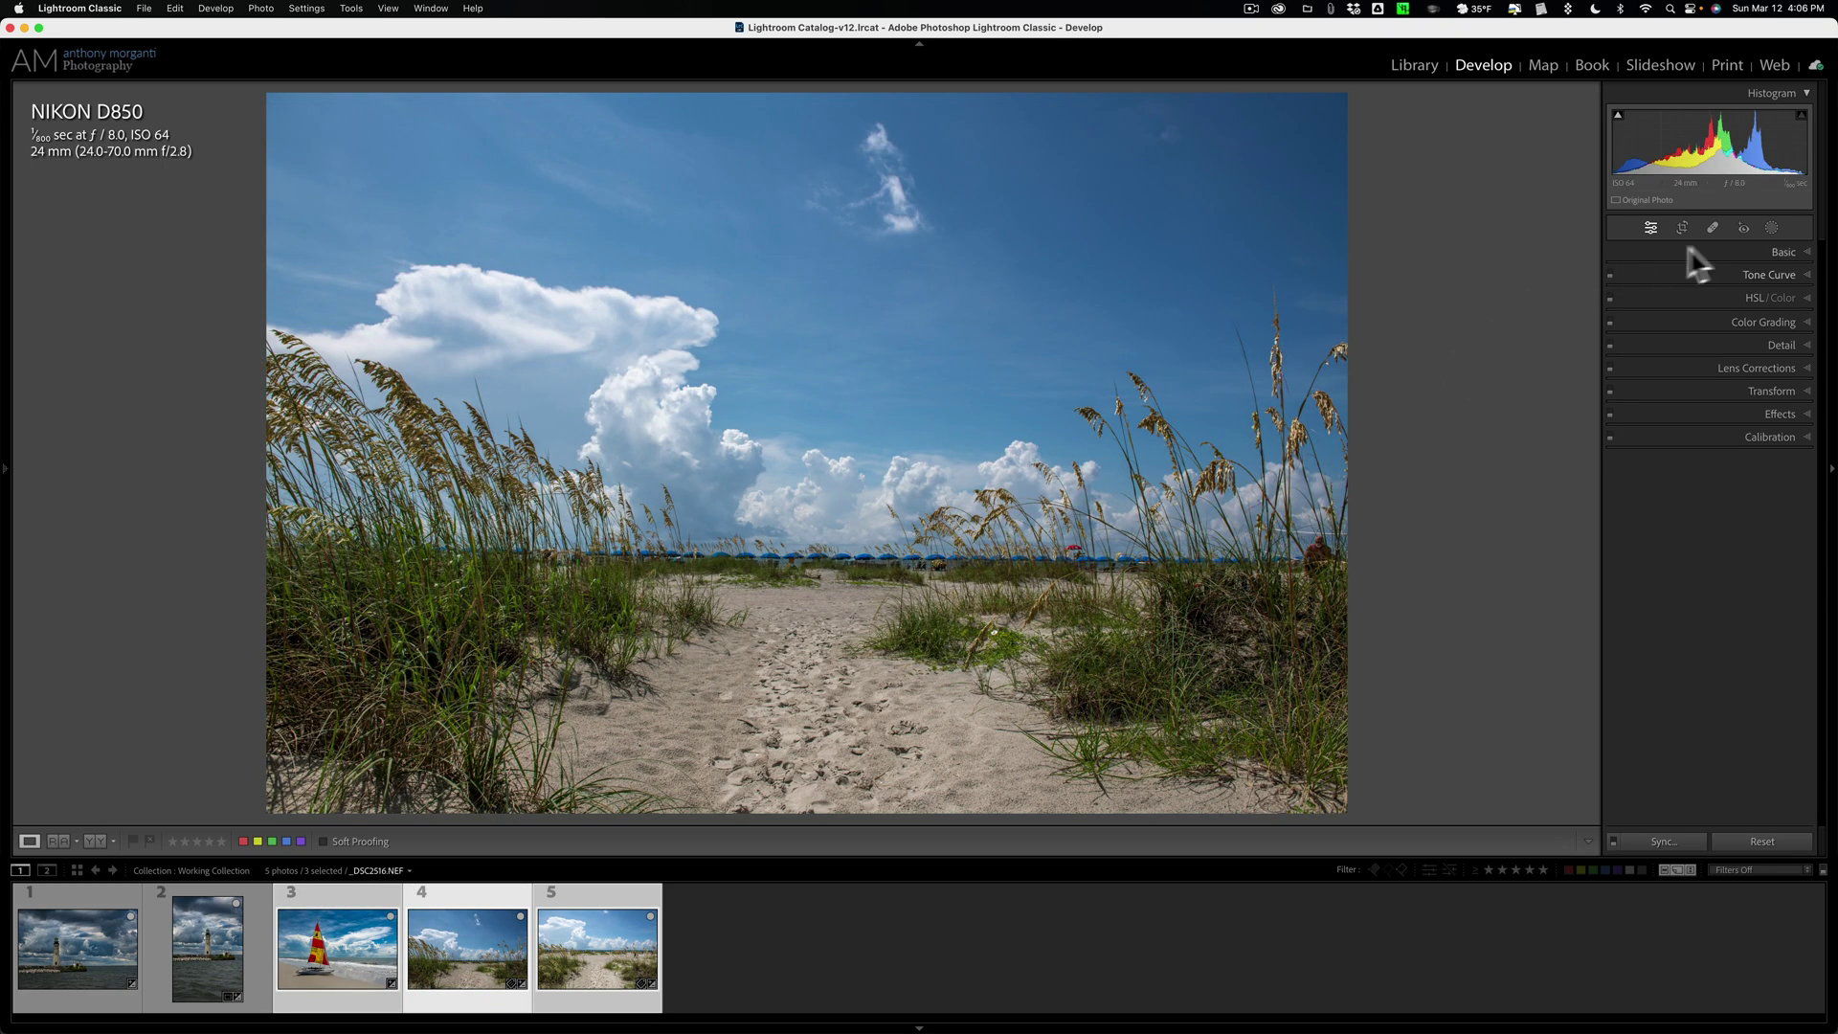
left_click(1770, 227)
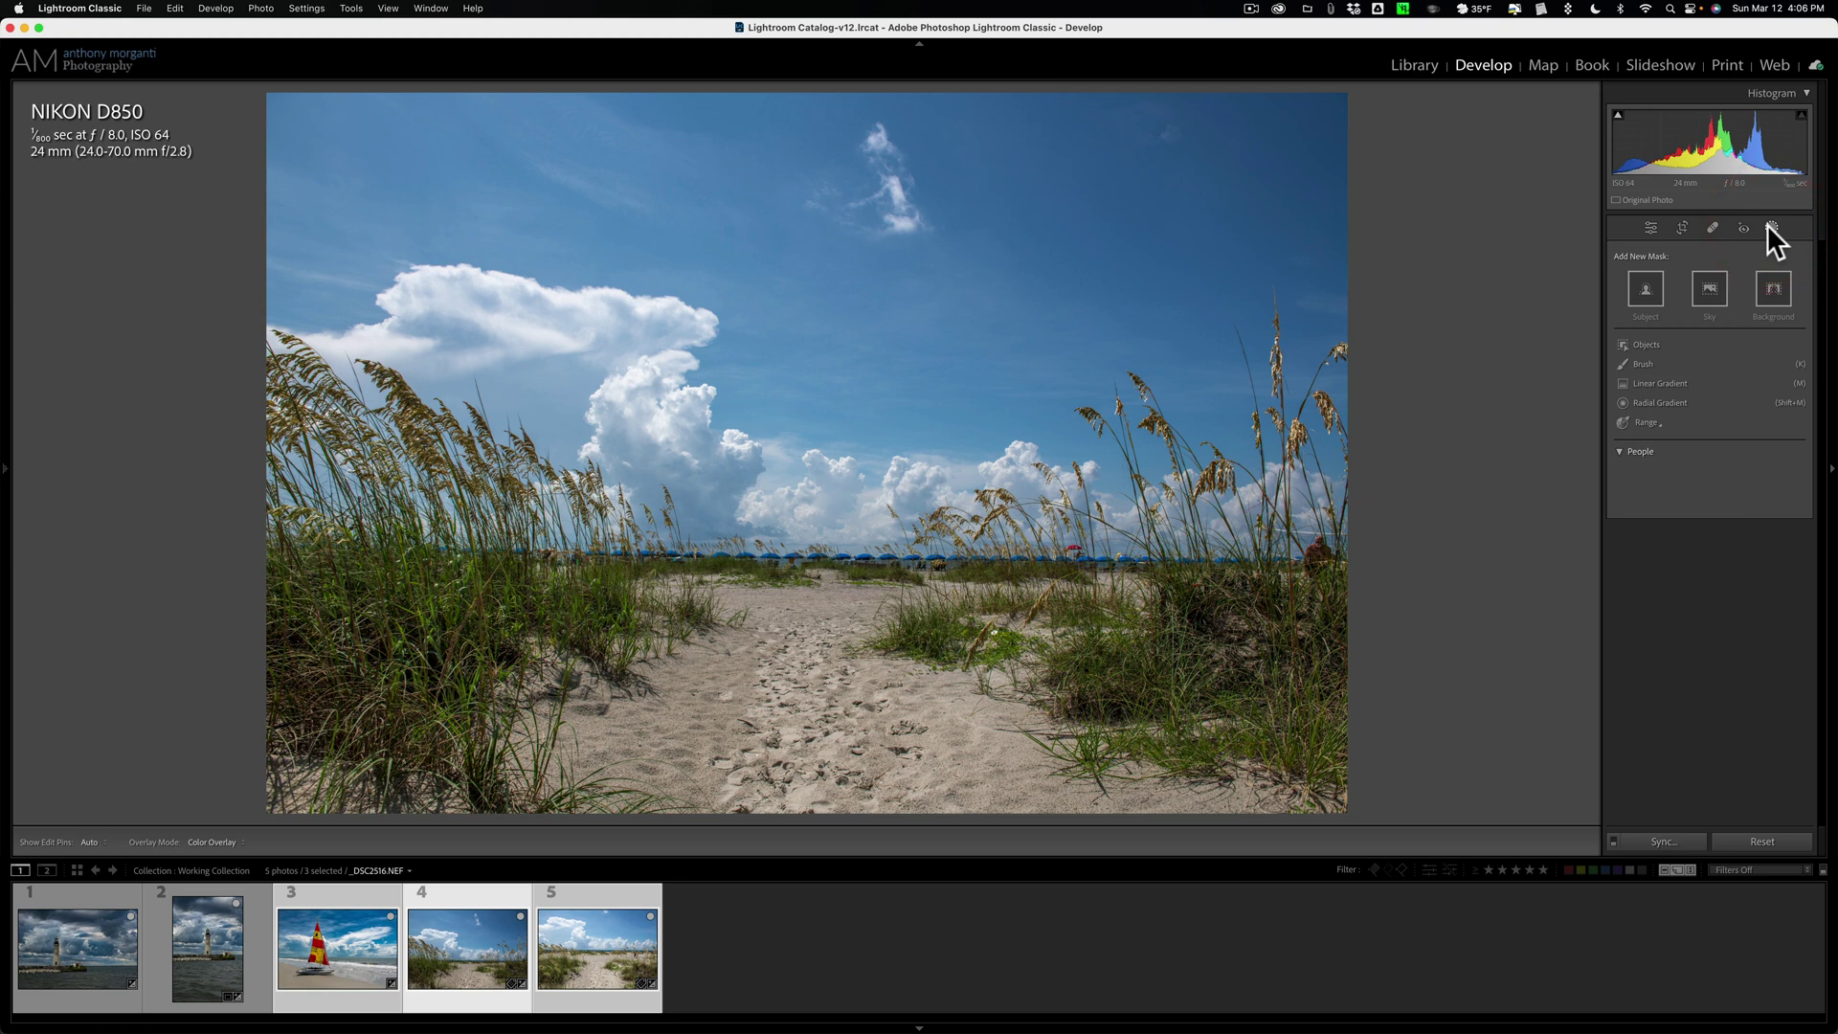
left_click(1770, 228)
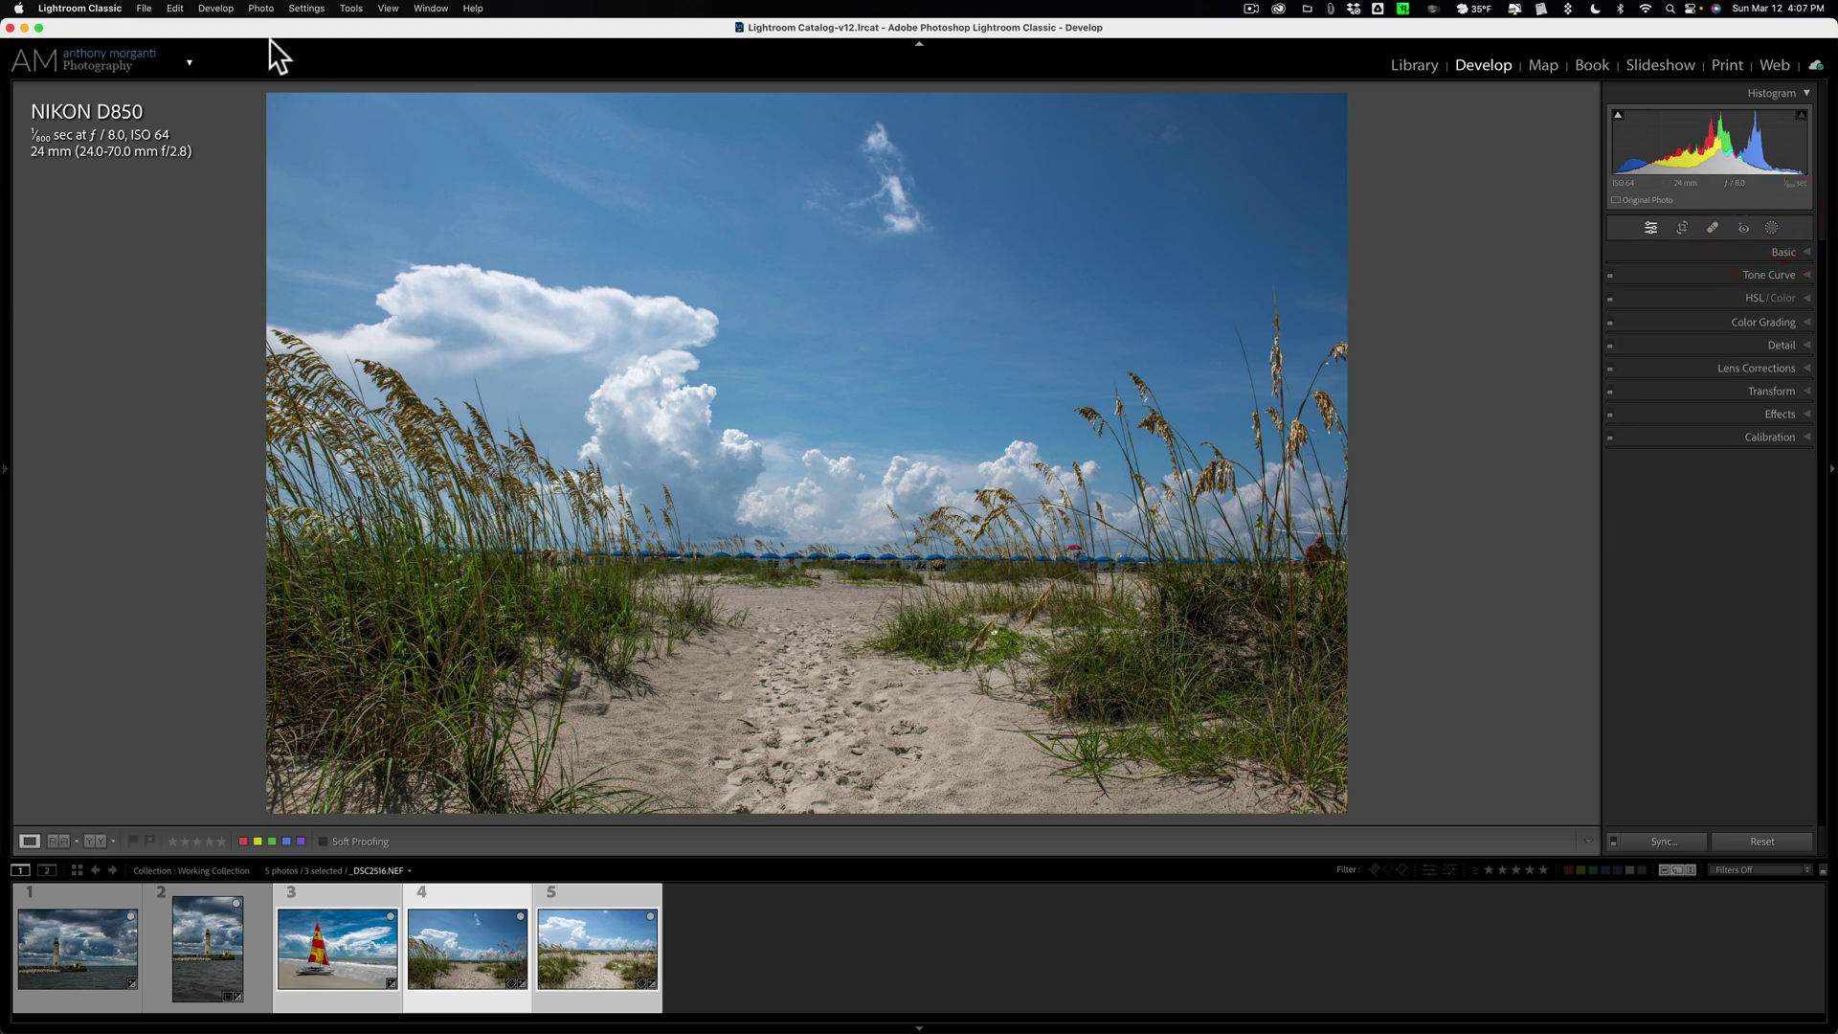
Paste Settings onto beach photo 4, then photo 5, and go back to photo 1.
left_click(308, 8)
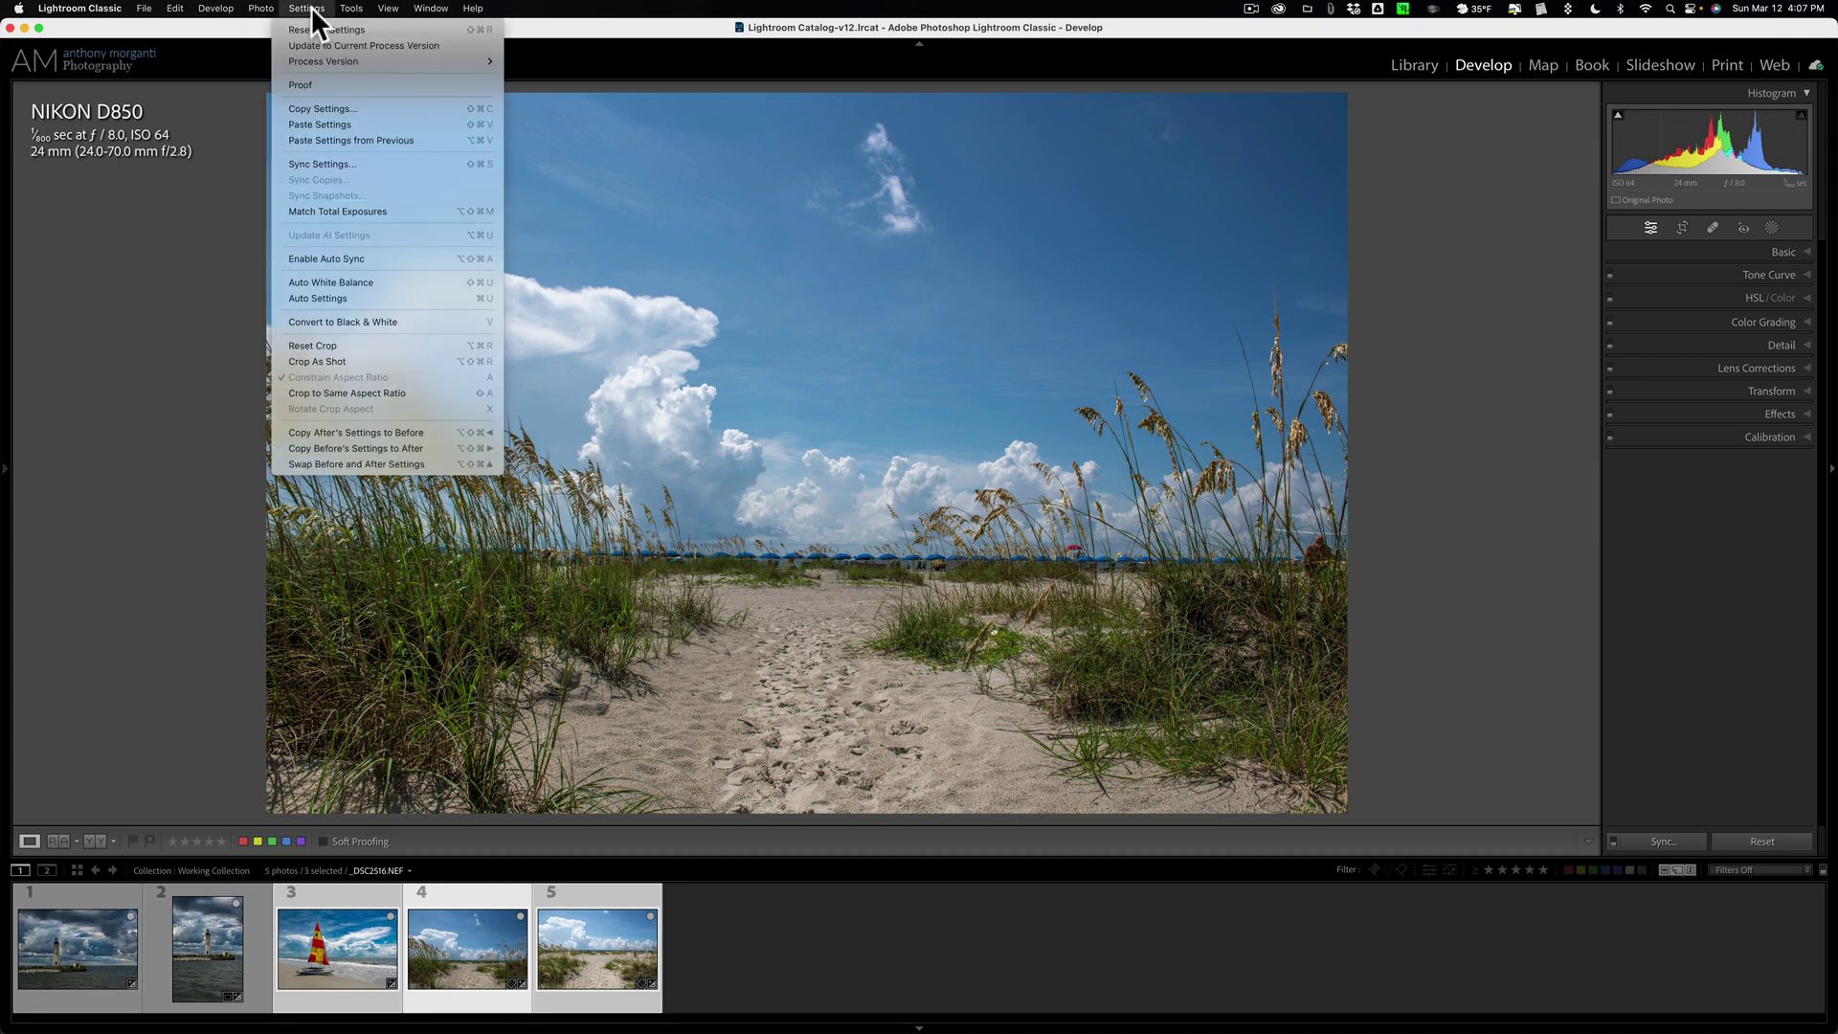
left_click(323, 119)
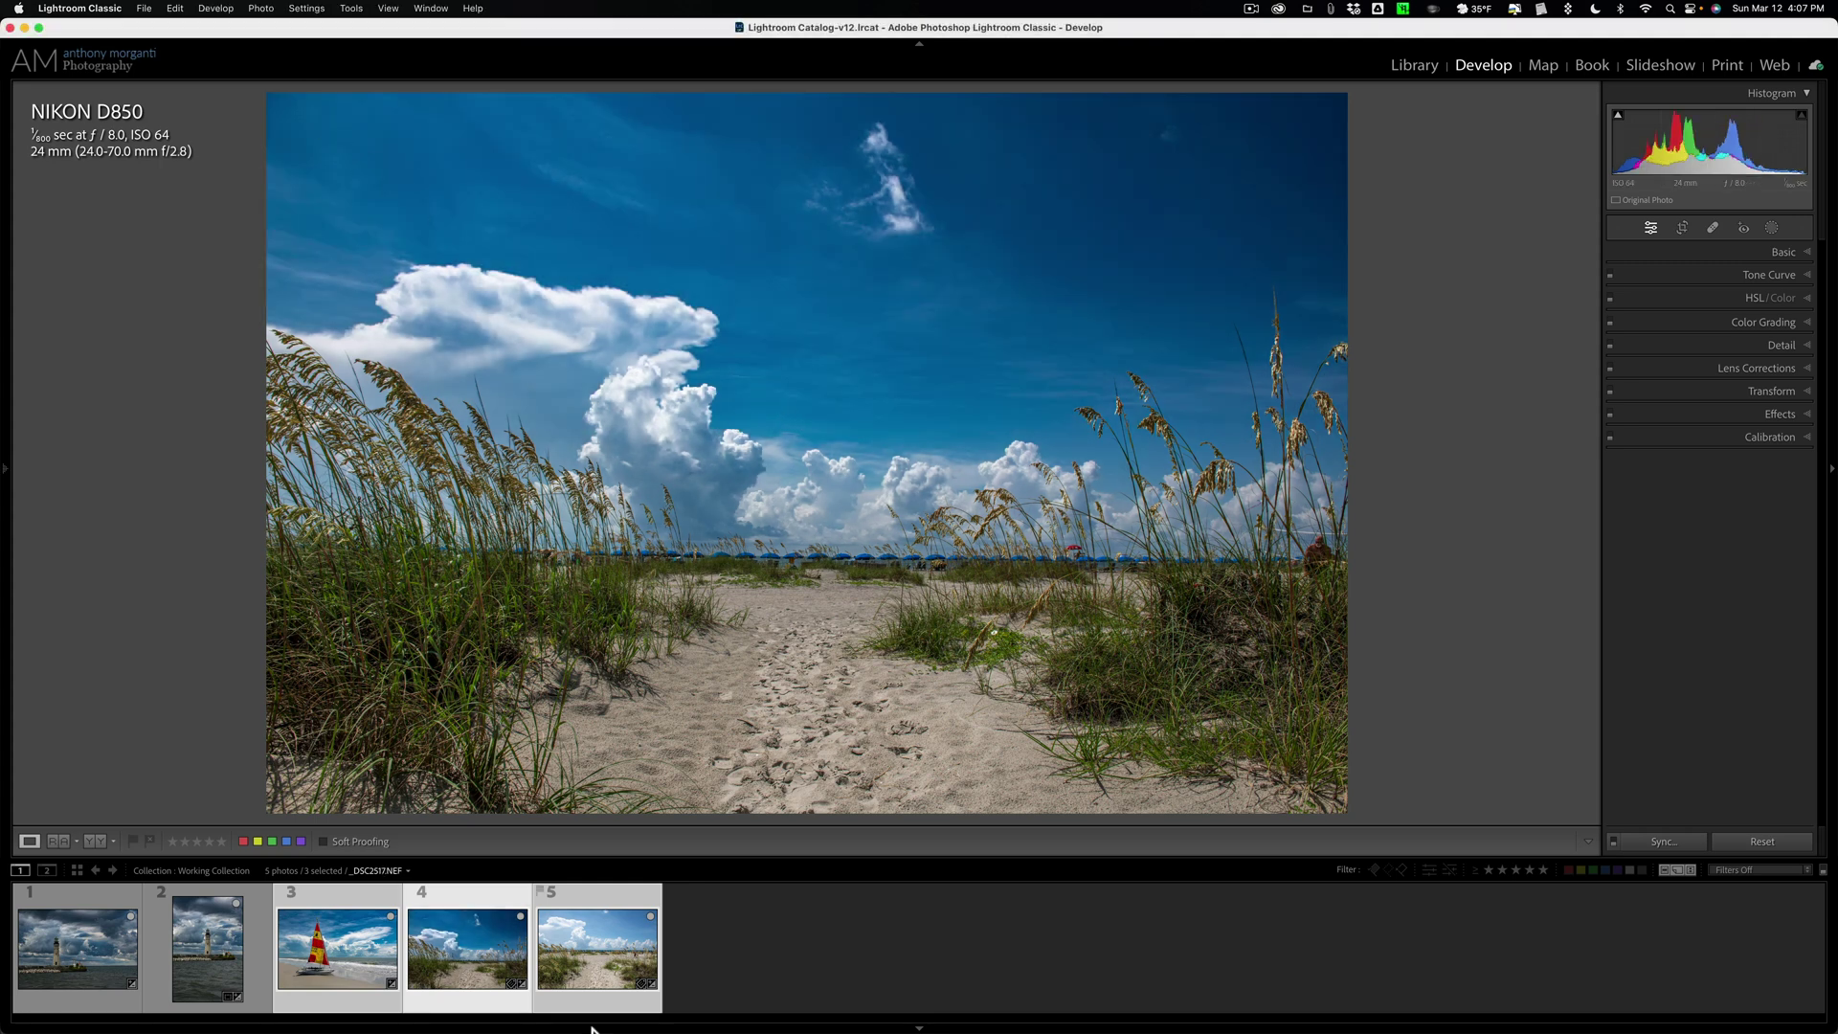
left_click(587, 950)
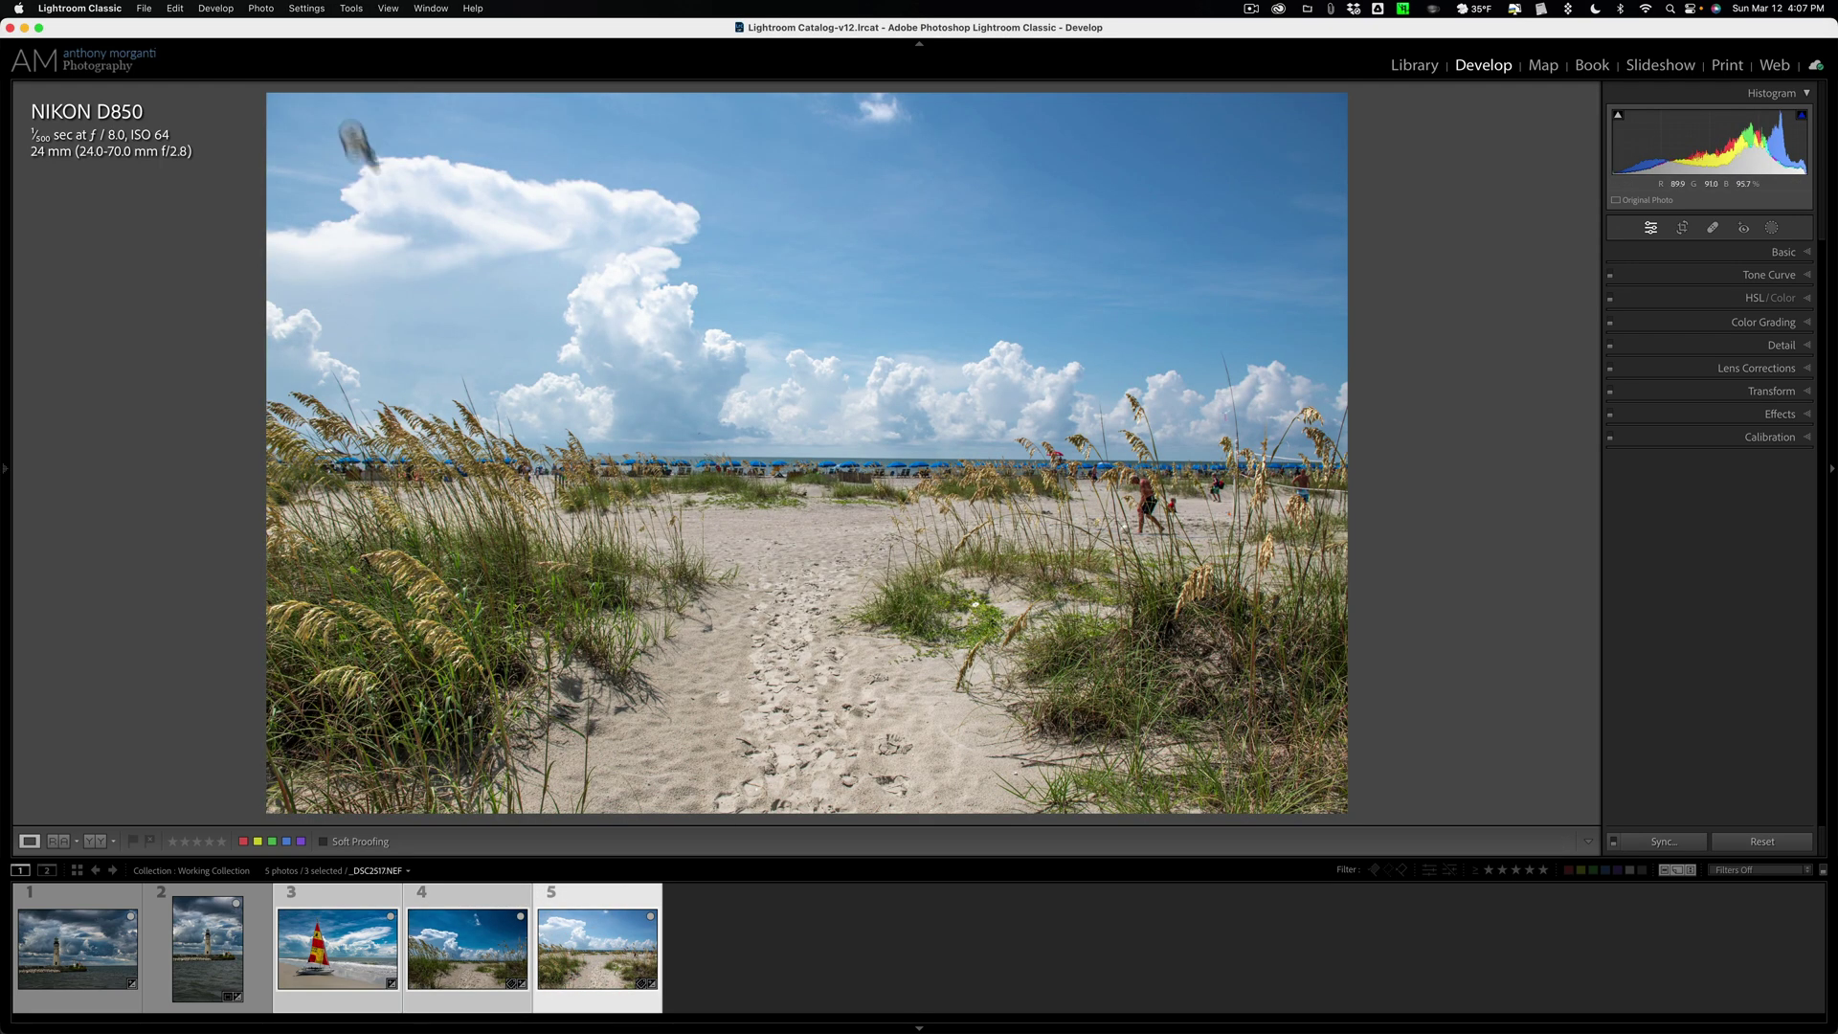
left_click(316, 9)
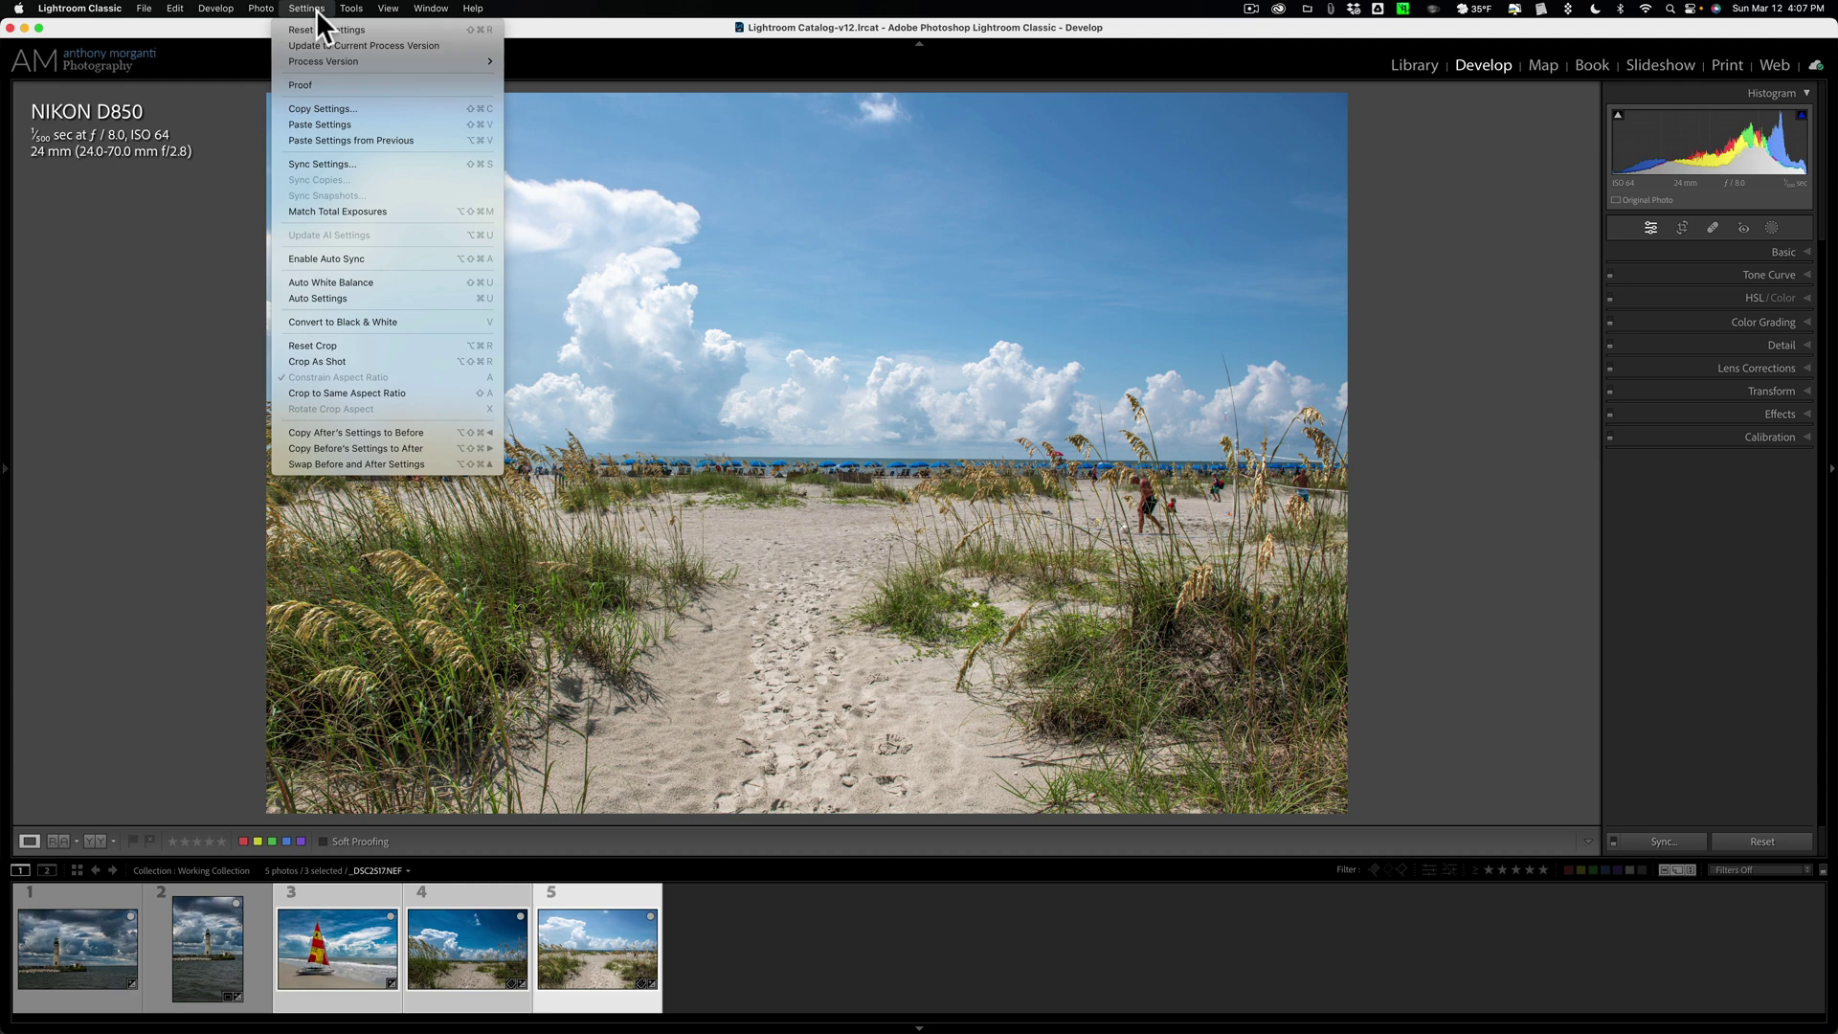
left_click(337, 122)
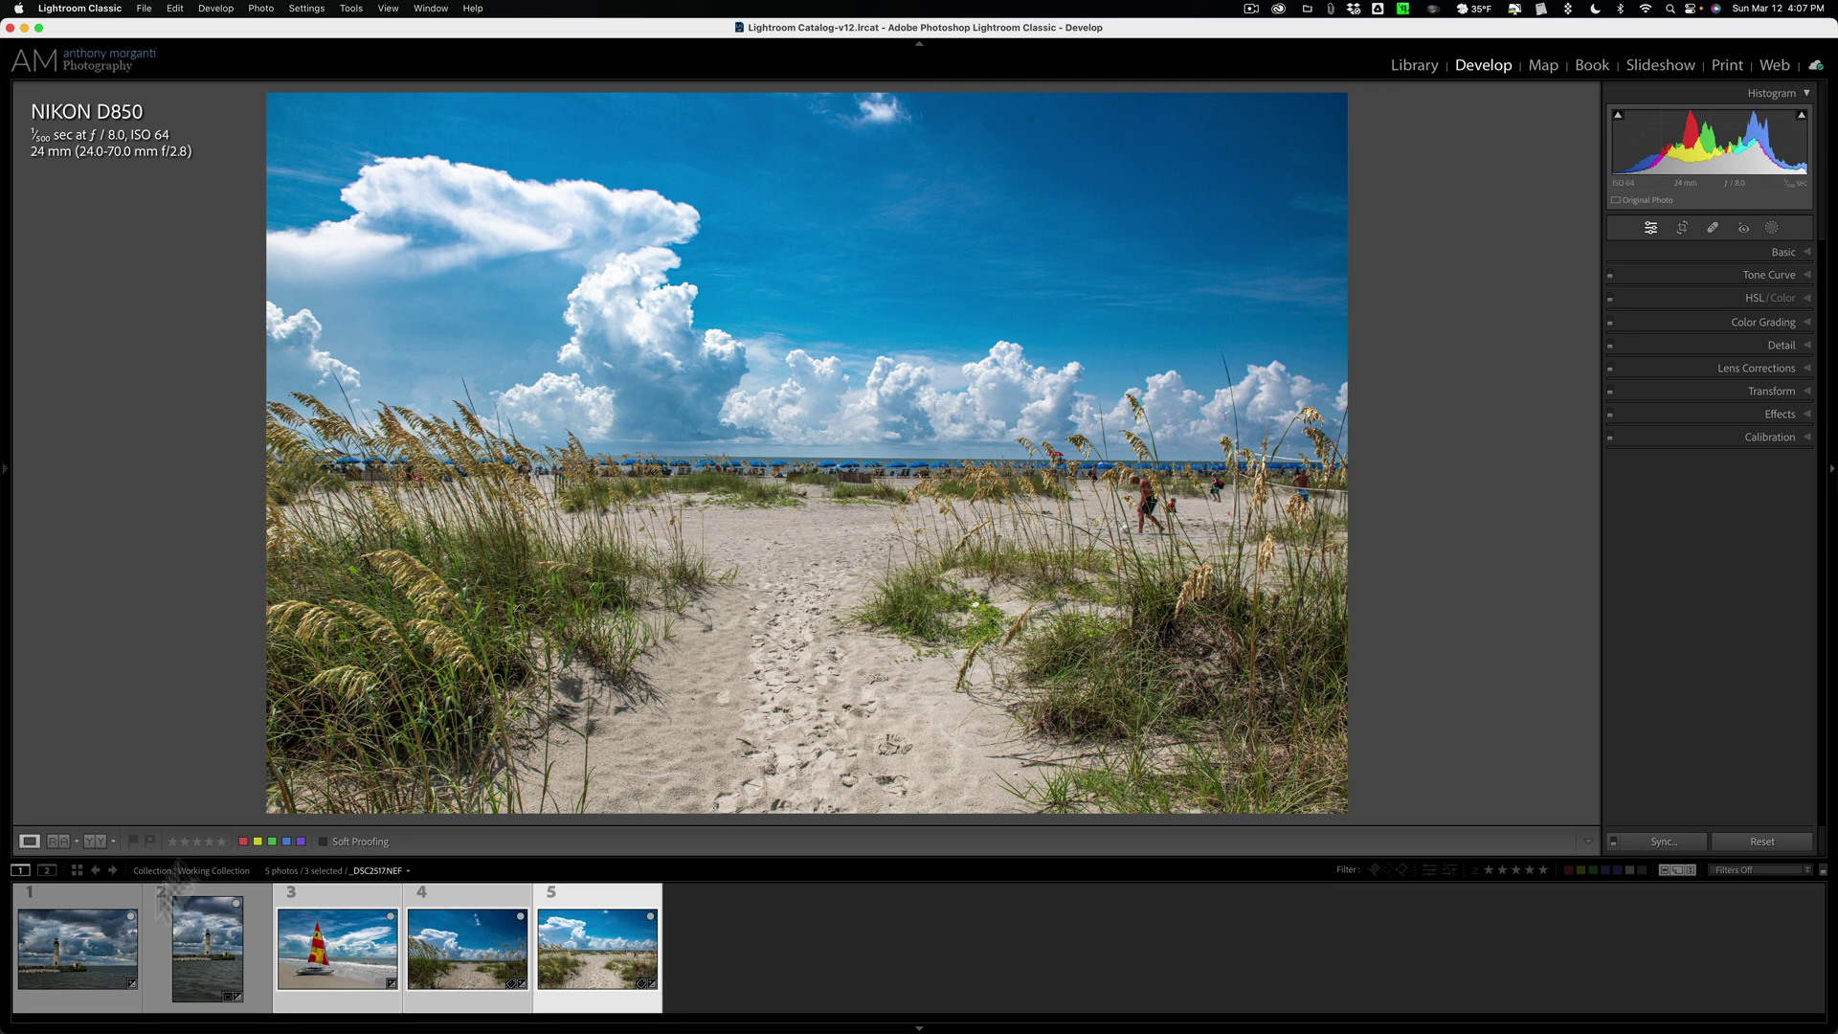
left_click(96, 943)
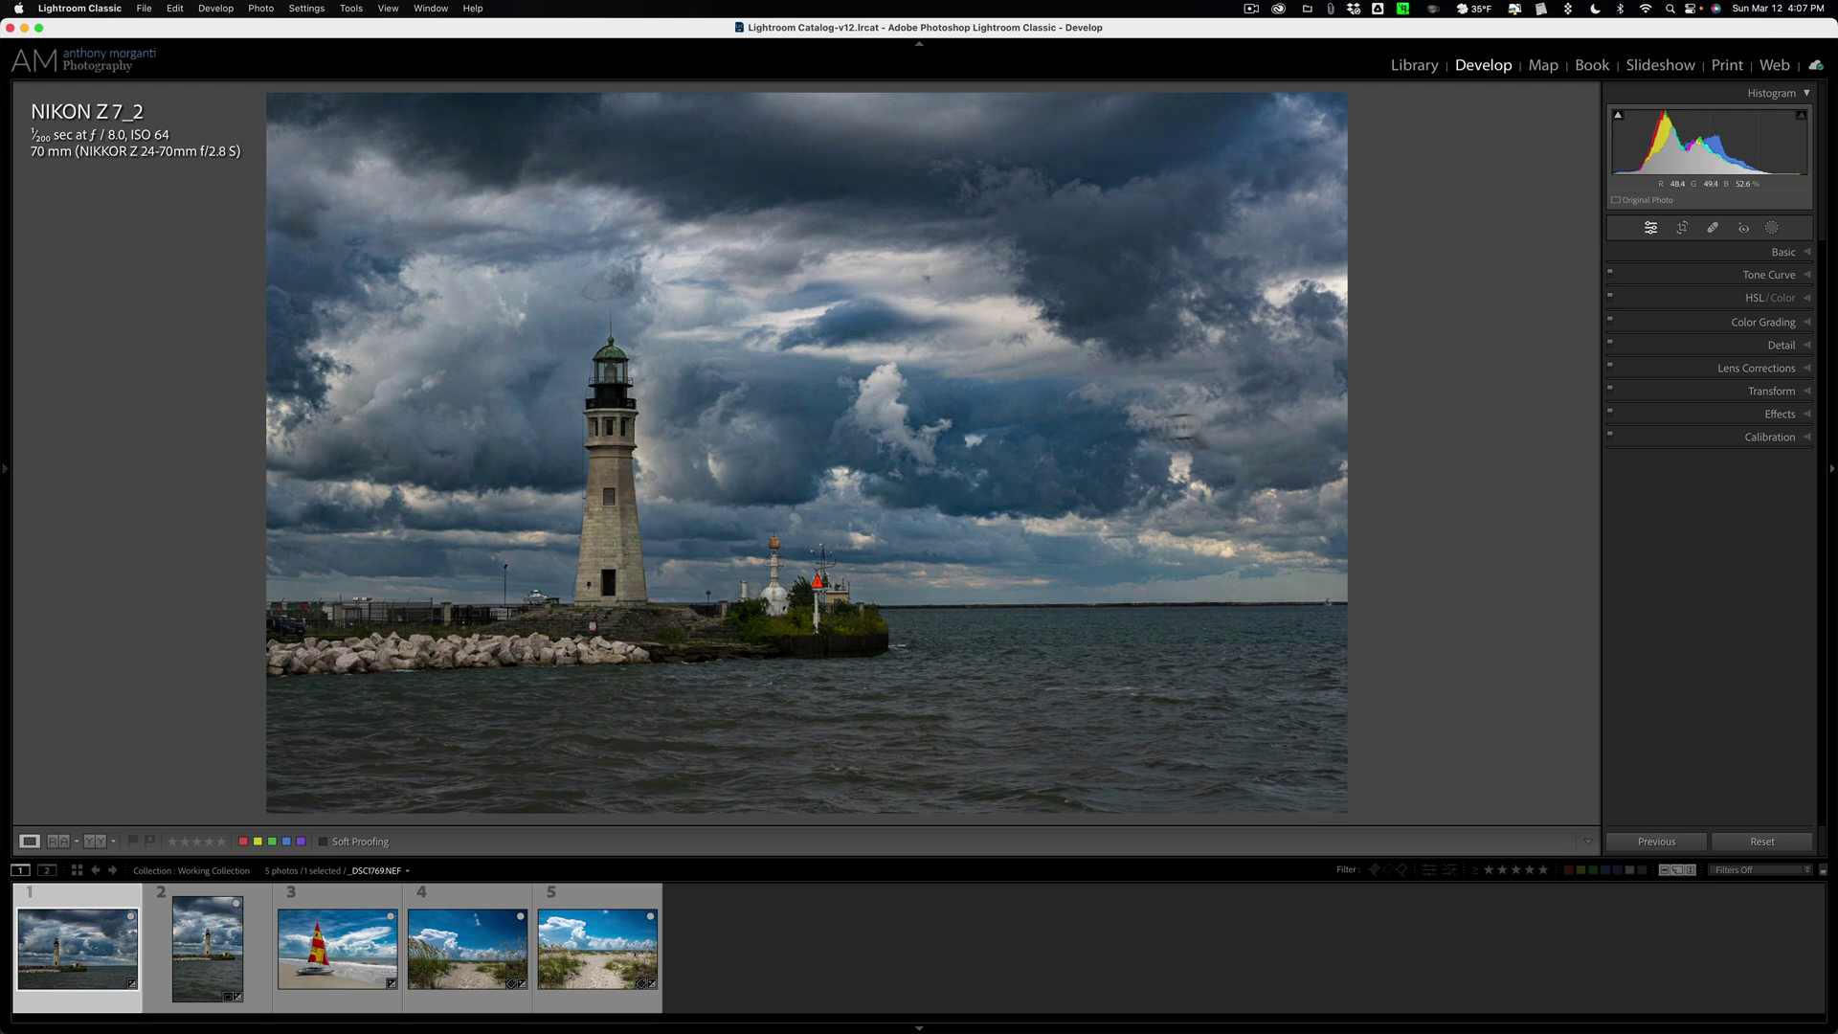
Create a new Select Subject mask, Mask 2, on the lighthouse and breakwater.
left_click(1771, 227)
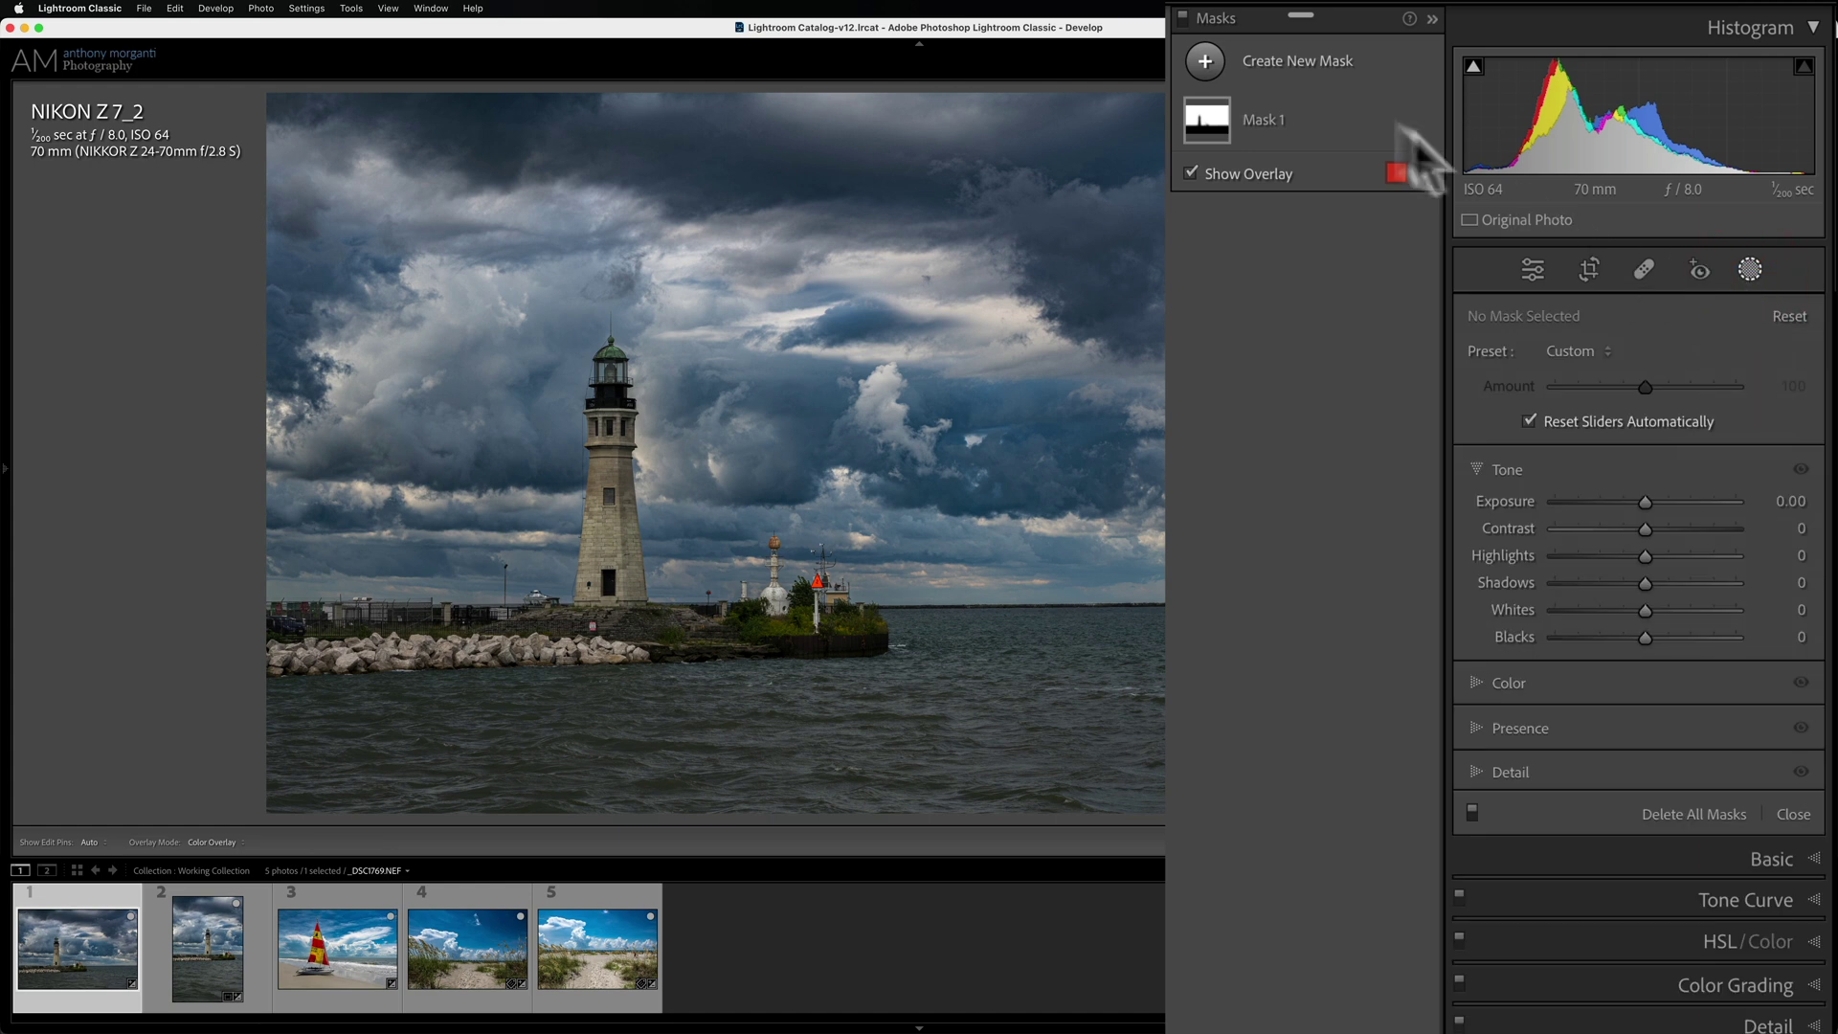
left_click(1207, 61)
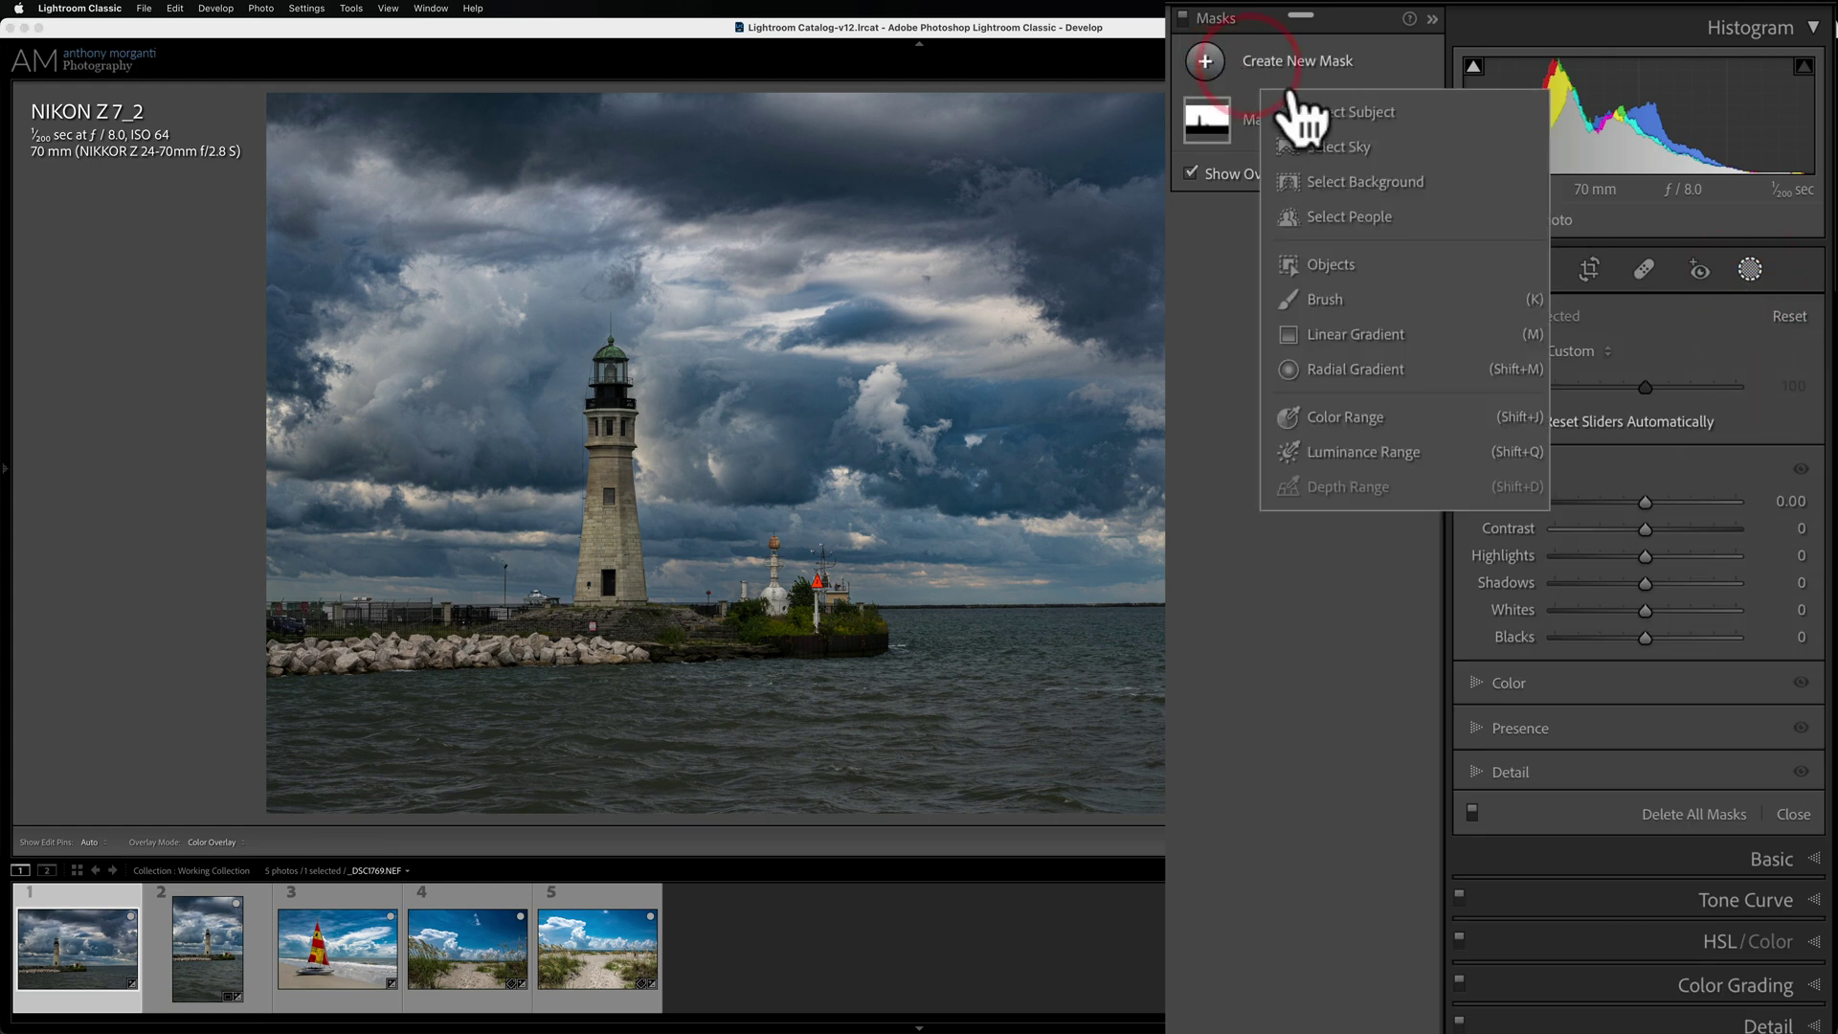
left_click(1353, 111)
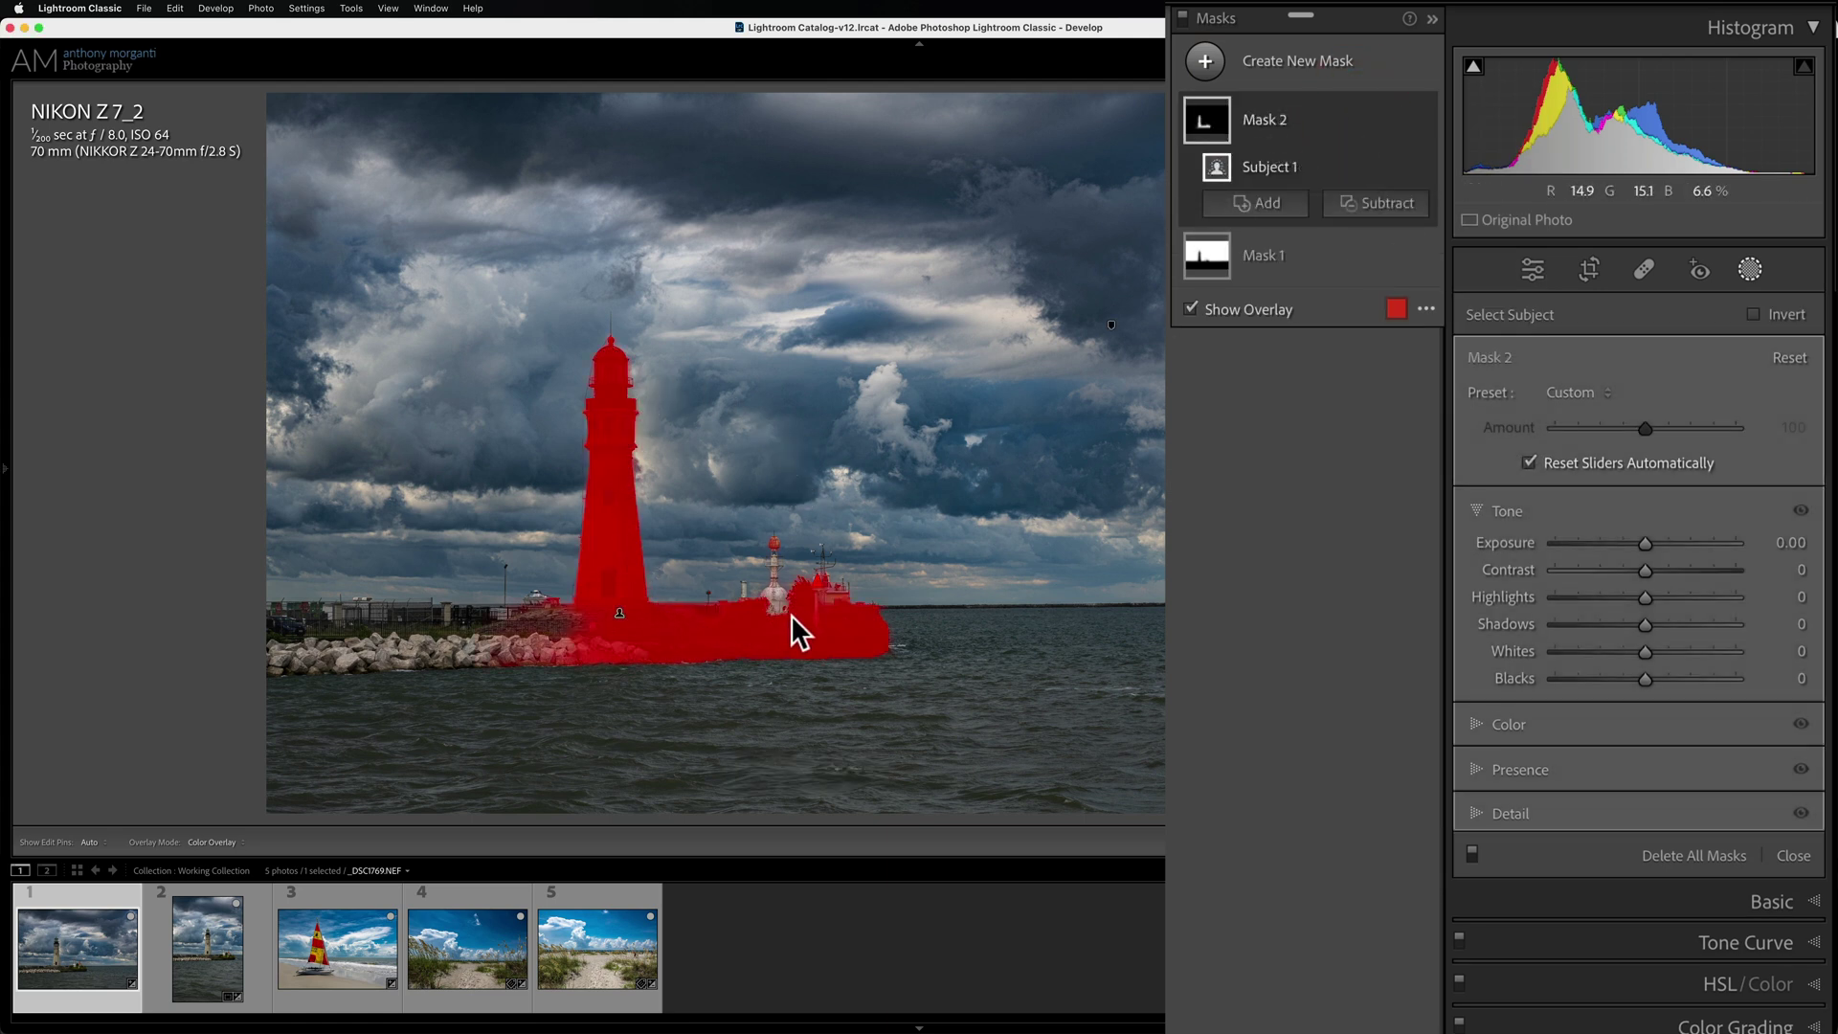
Use a Subtract brush to erase the small buildings beside the tower from Mask 2.
left_click(1387, 205)
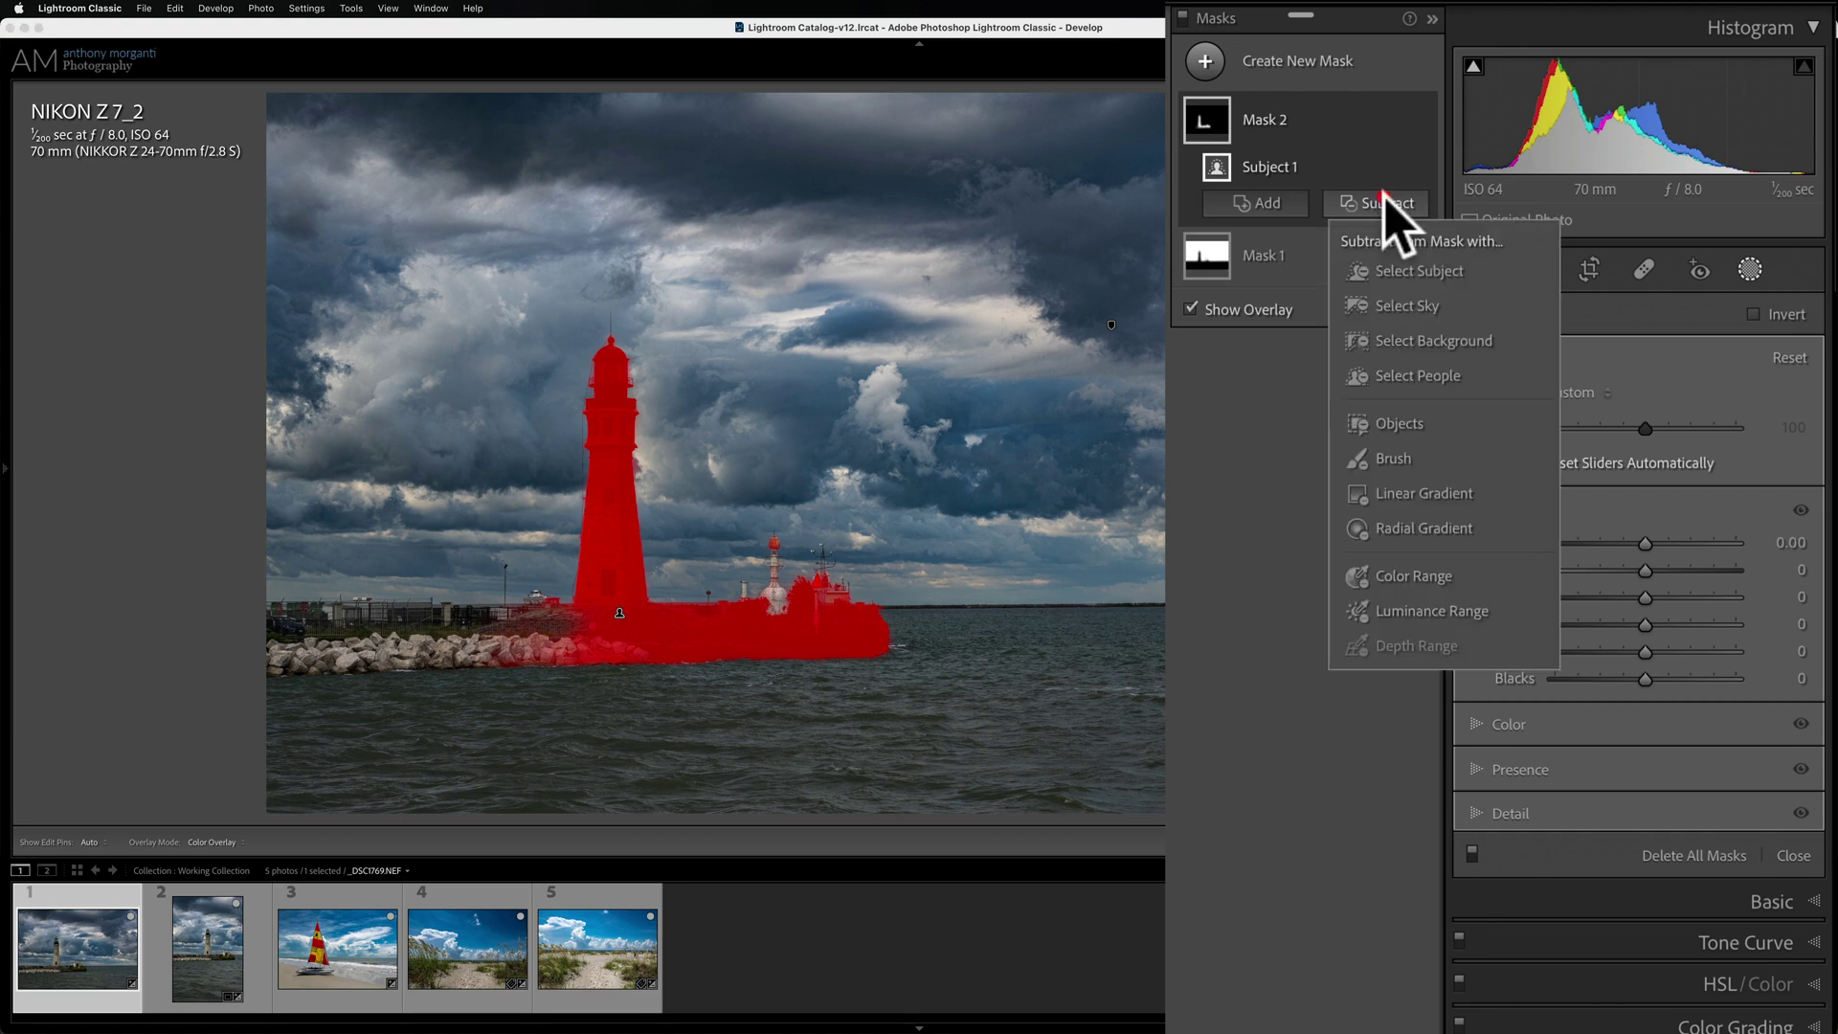
left_click(1385, 458)
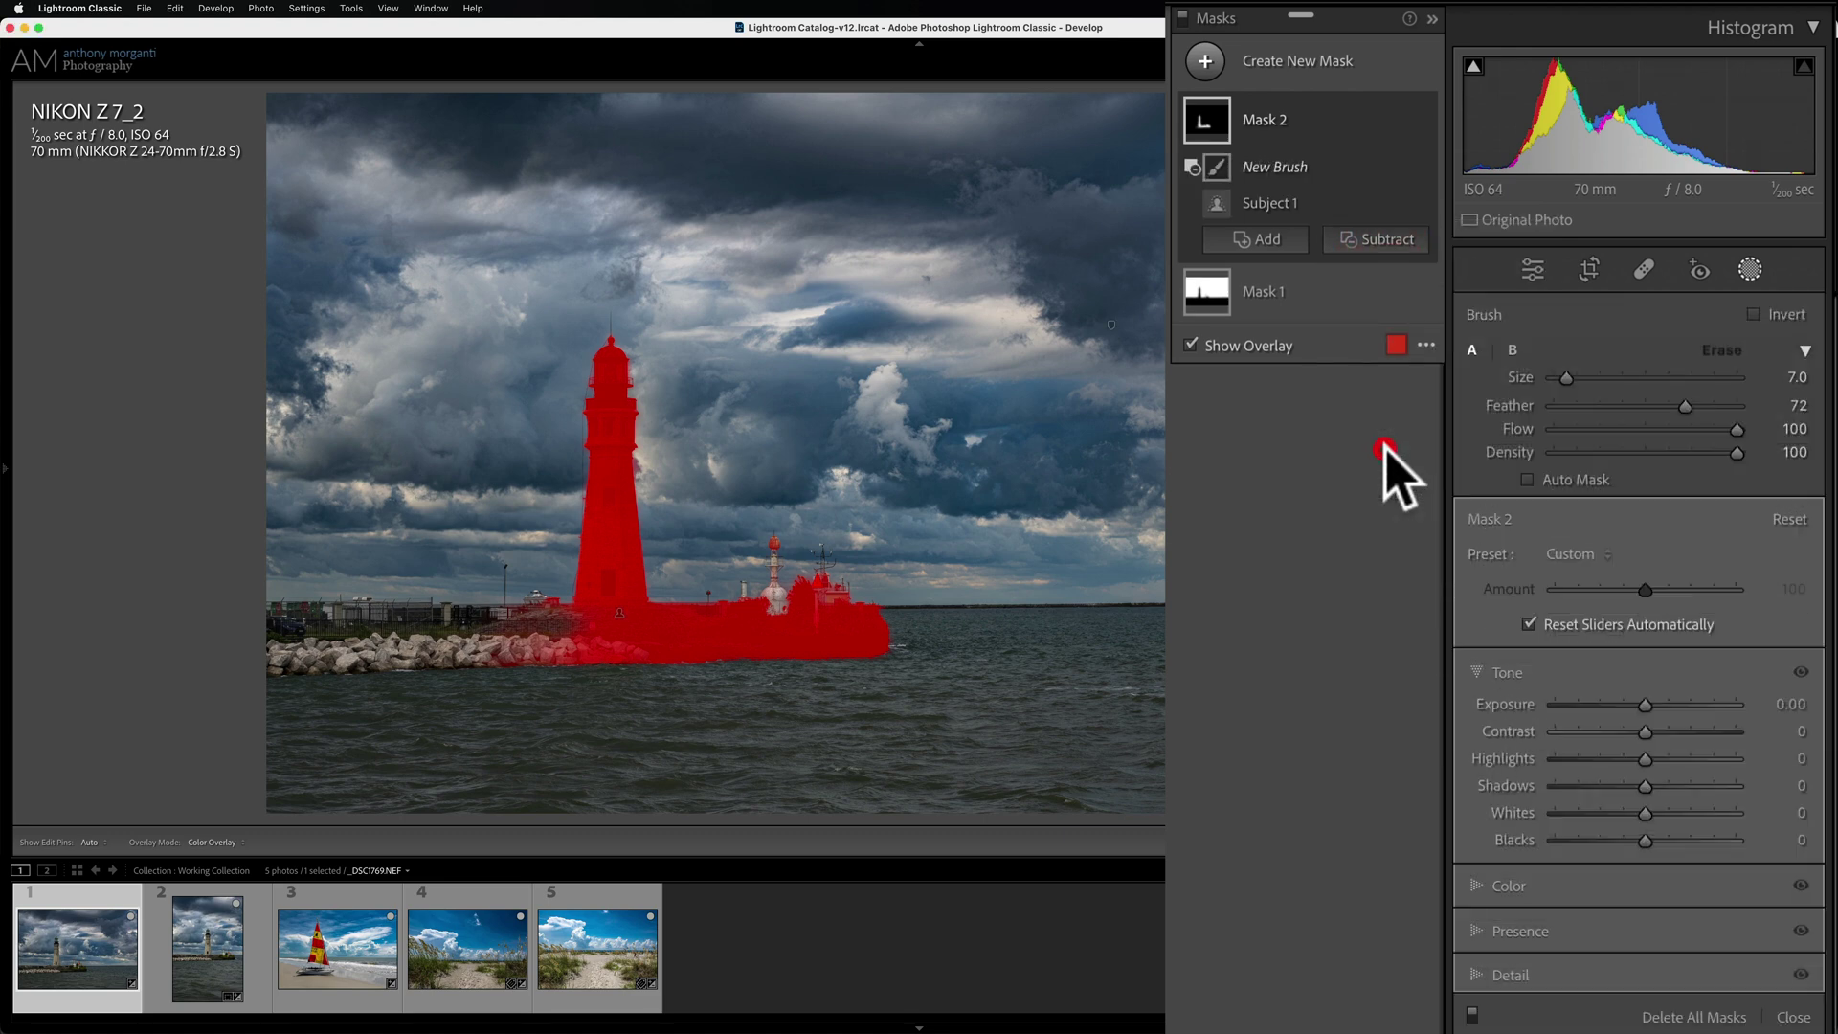
mouse_move(847, 586)
left_mouse_down()
mouse_move(879, 632)
mouse_move(861, 571)
mouse_move(799, 660)
mouse_move(773, 654)
mouse_move(838, 651)
mouse_move(783, 554)
mouse_move(751, 641)
mouse_move(736, 615)
mouse_move(551, 636)
mouse_move(736, 646)
mouse_move(707, 652)
mouse_move(683, 601)
left_mouse_up()
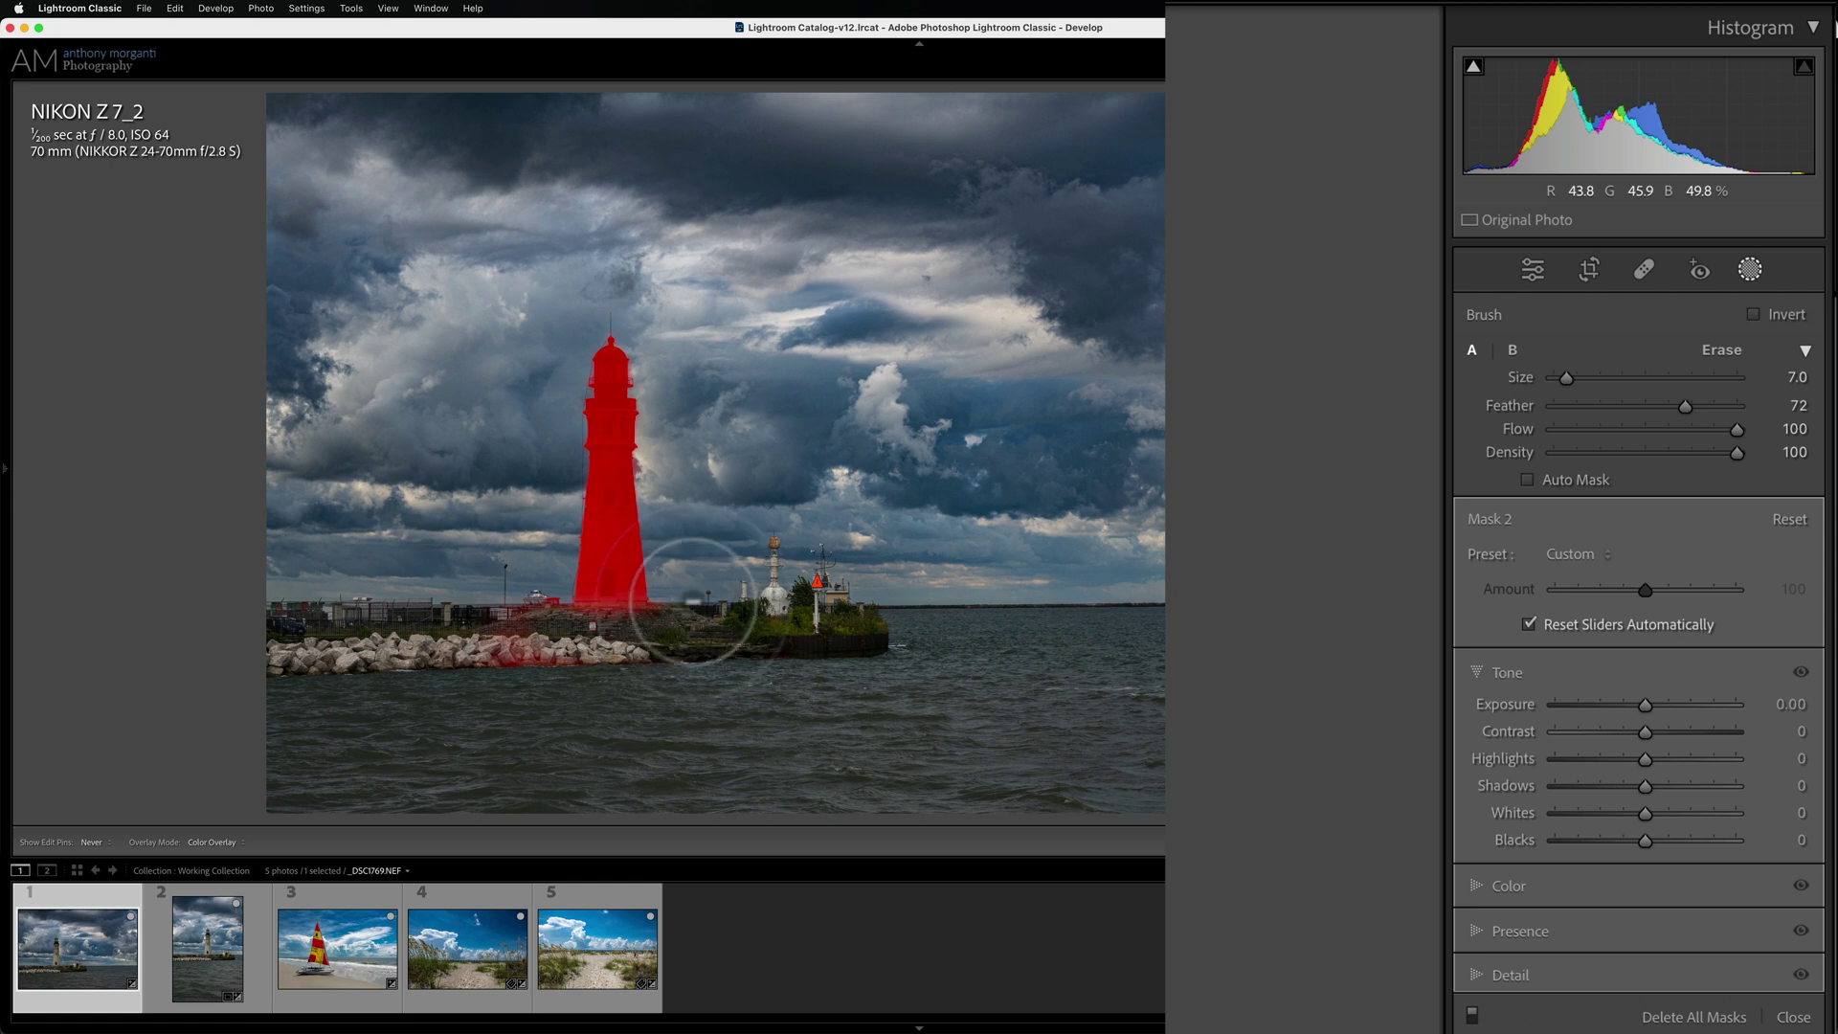
key("h")
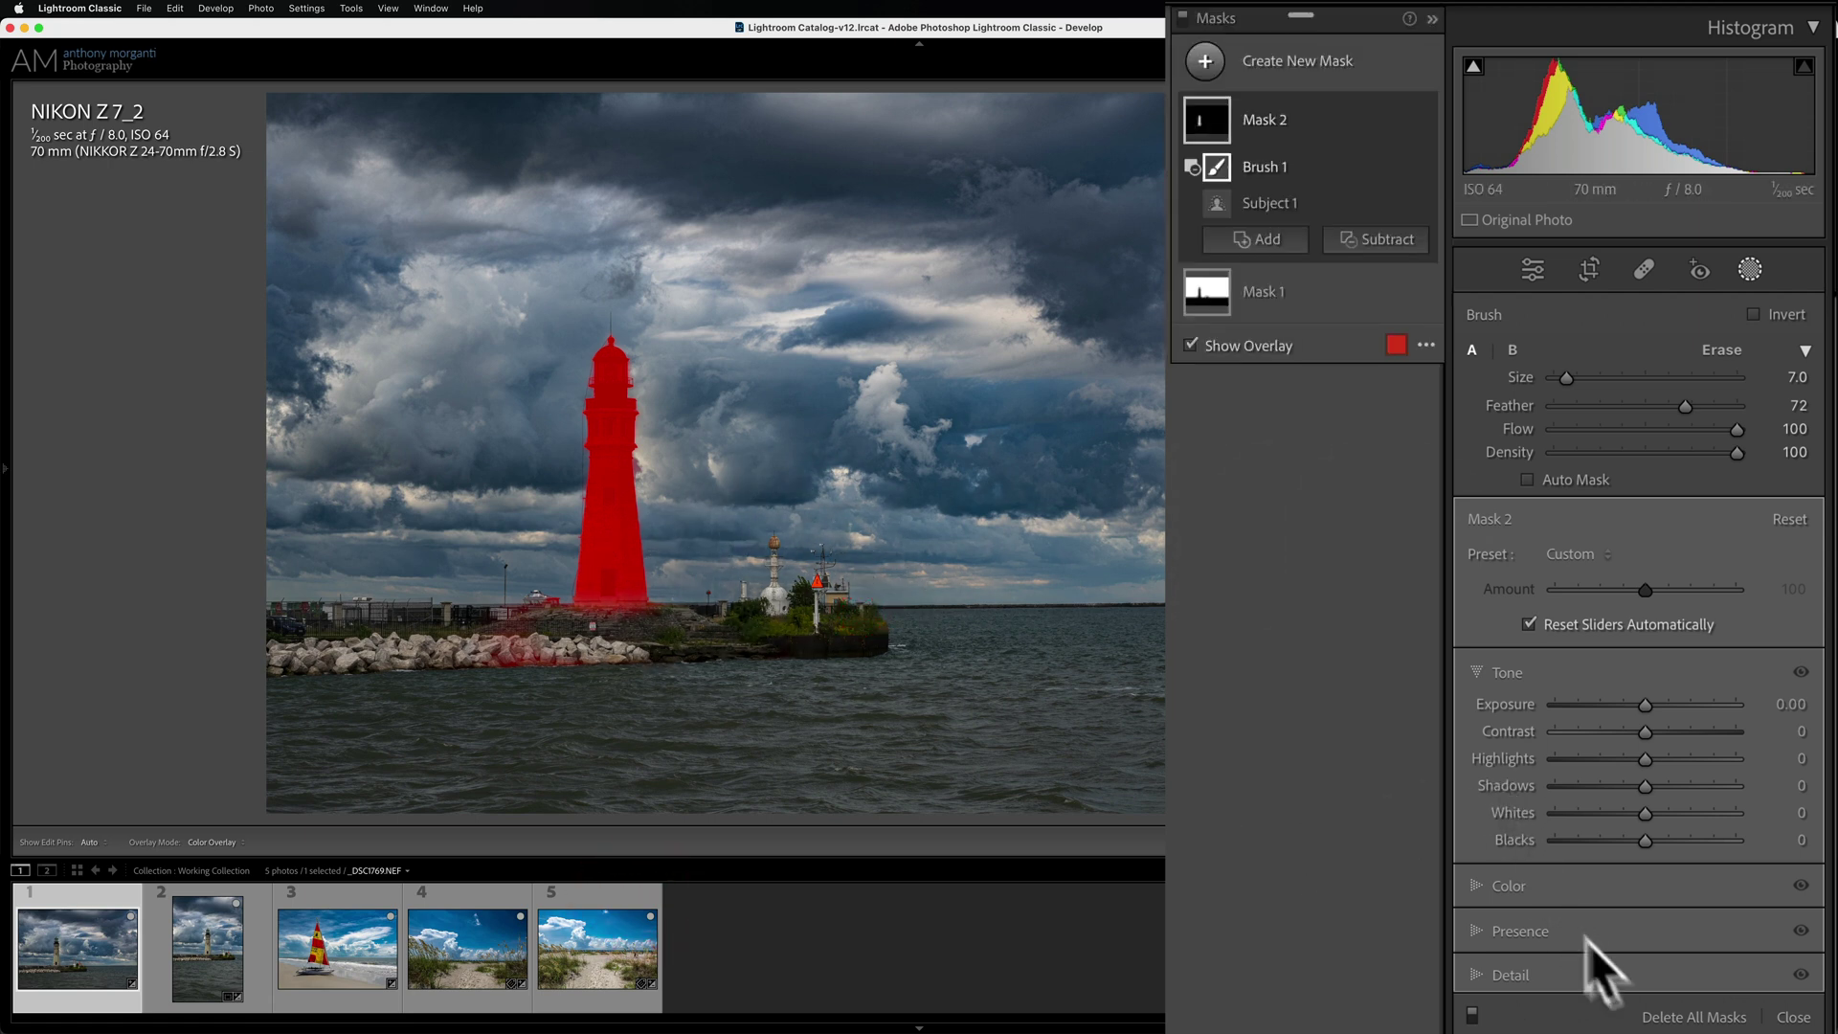
Give Mask 2 Texture 73, Clarity 47 and Exposure 0.21.
left_click(1479, 928)
mouse_move(1642, 819)
left_mouse_down()
mouse_move(1727, 792)
mouse_move(1710, 792)
left_mouse_up()
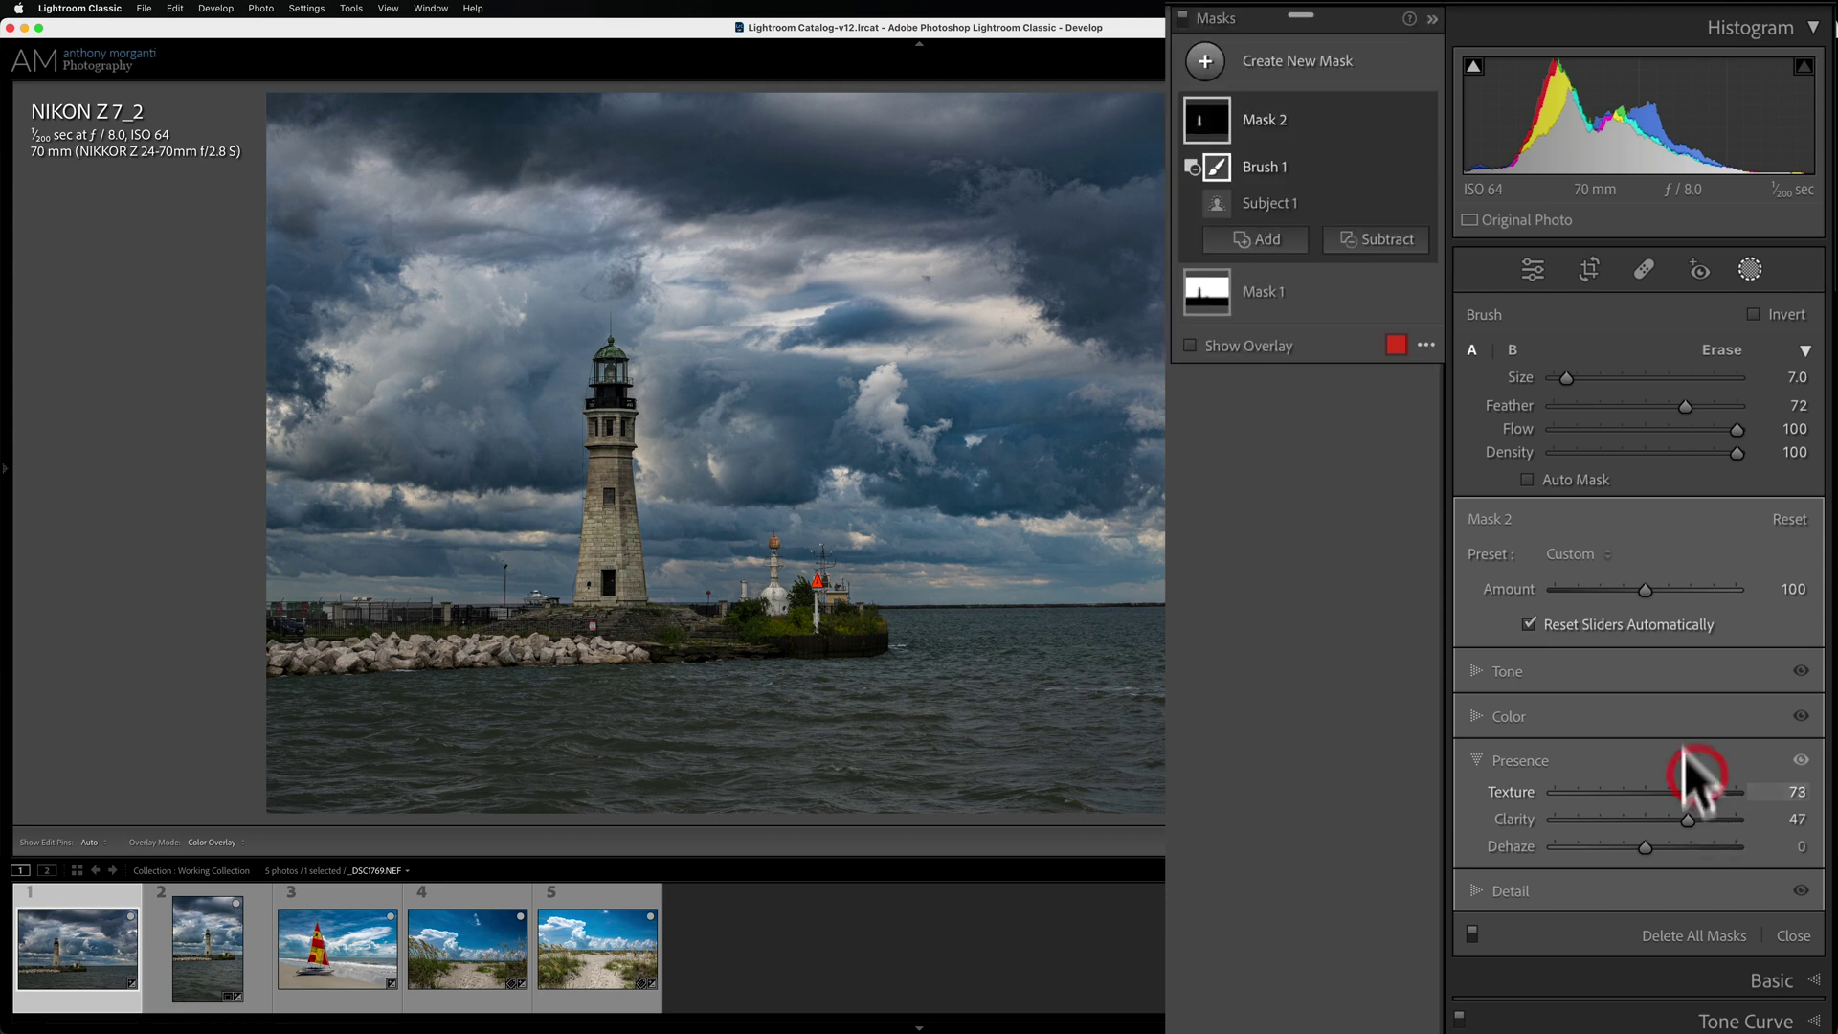
left_click(1514, 681)
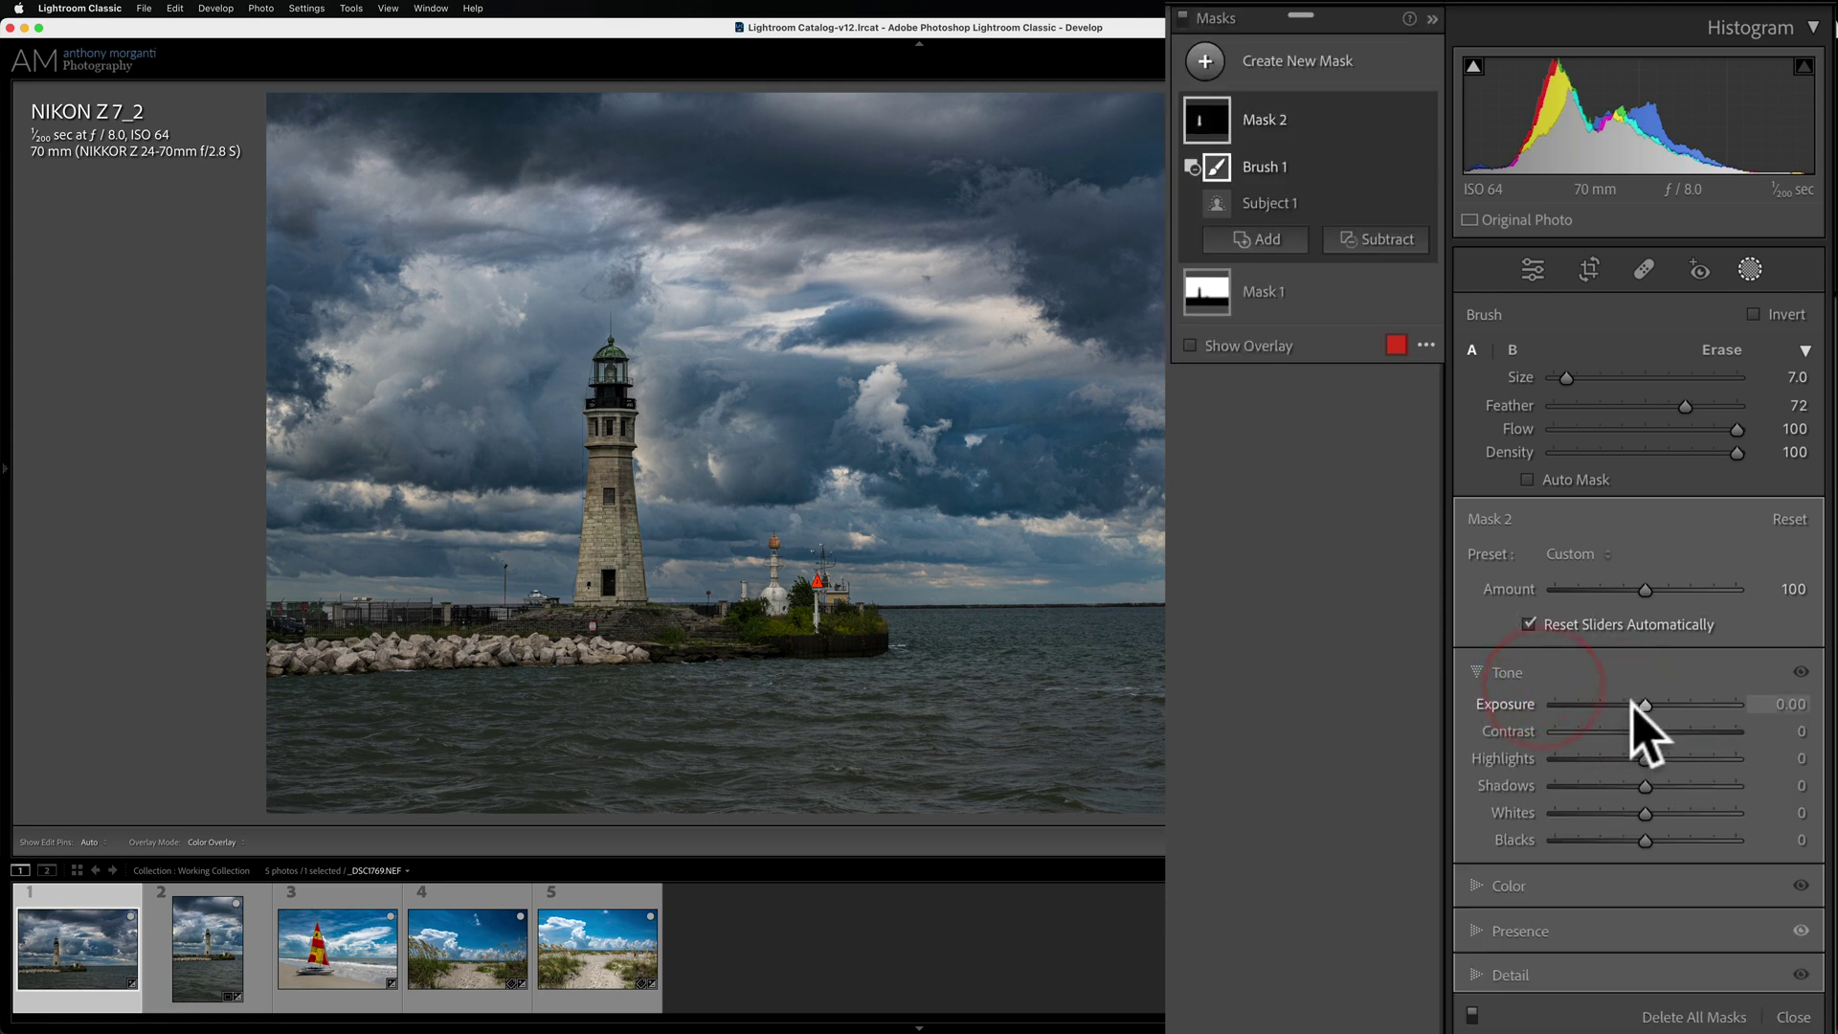
left_click_drag(1640, 705, 1649, 705)
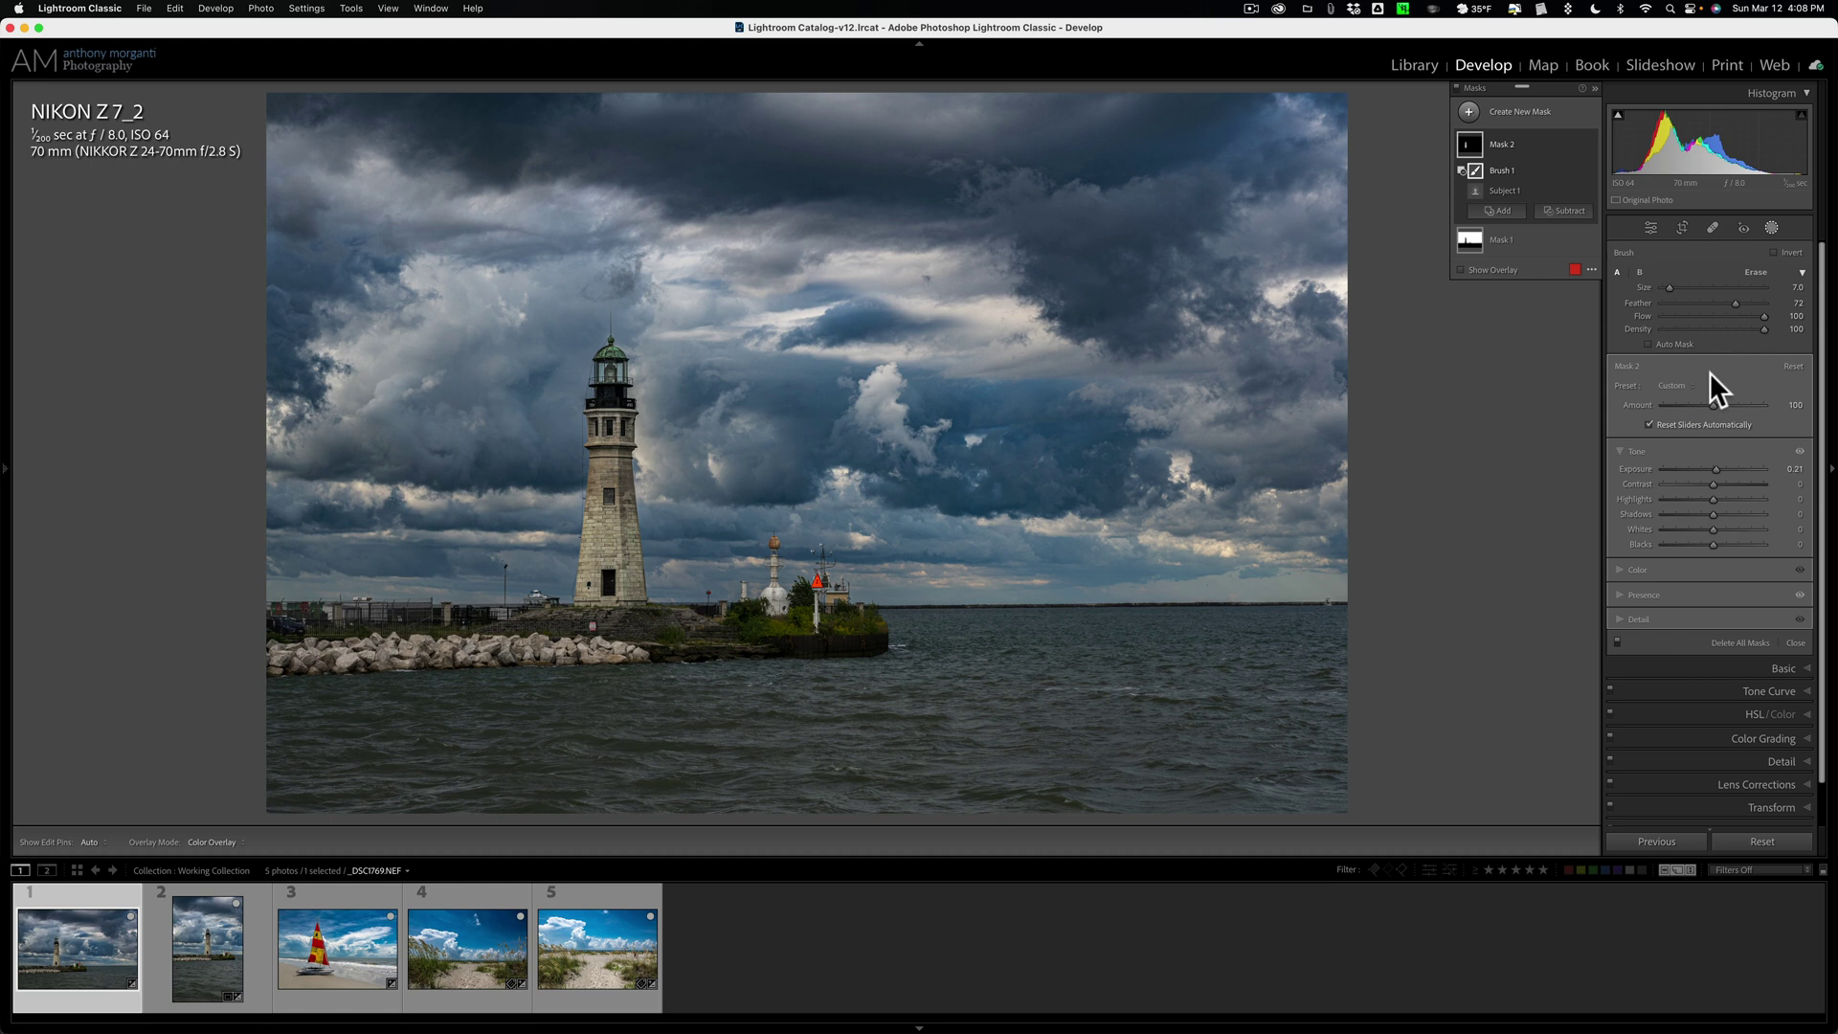
Close the masking tools, glance at the vertical lighthouse photo, then return to photo 1.
left_click(1773, 227)
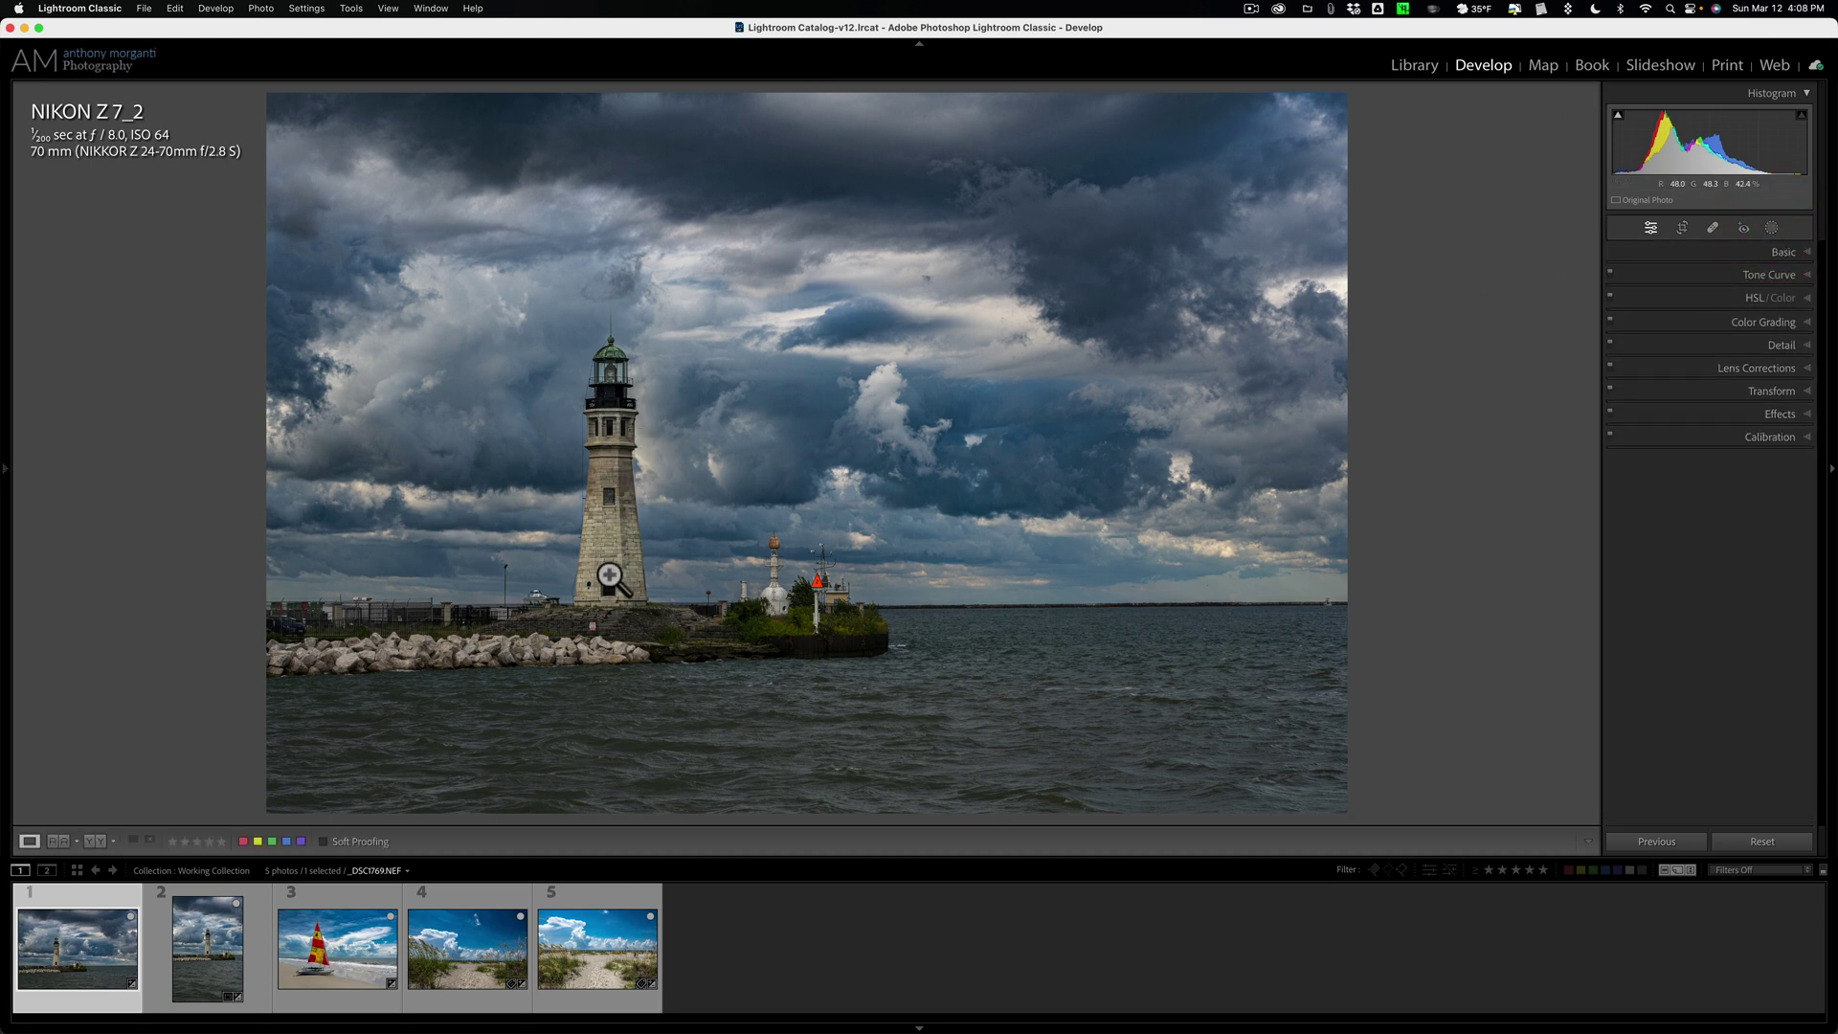
left_click(195, 944)
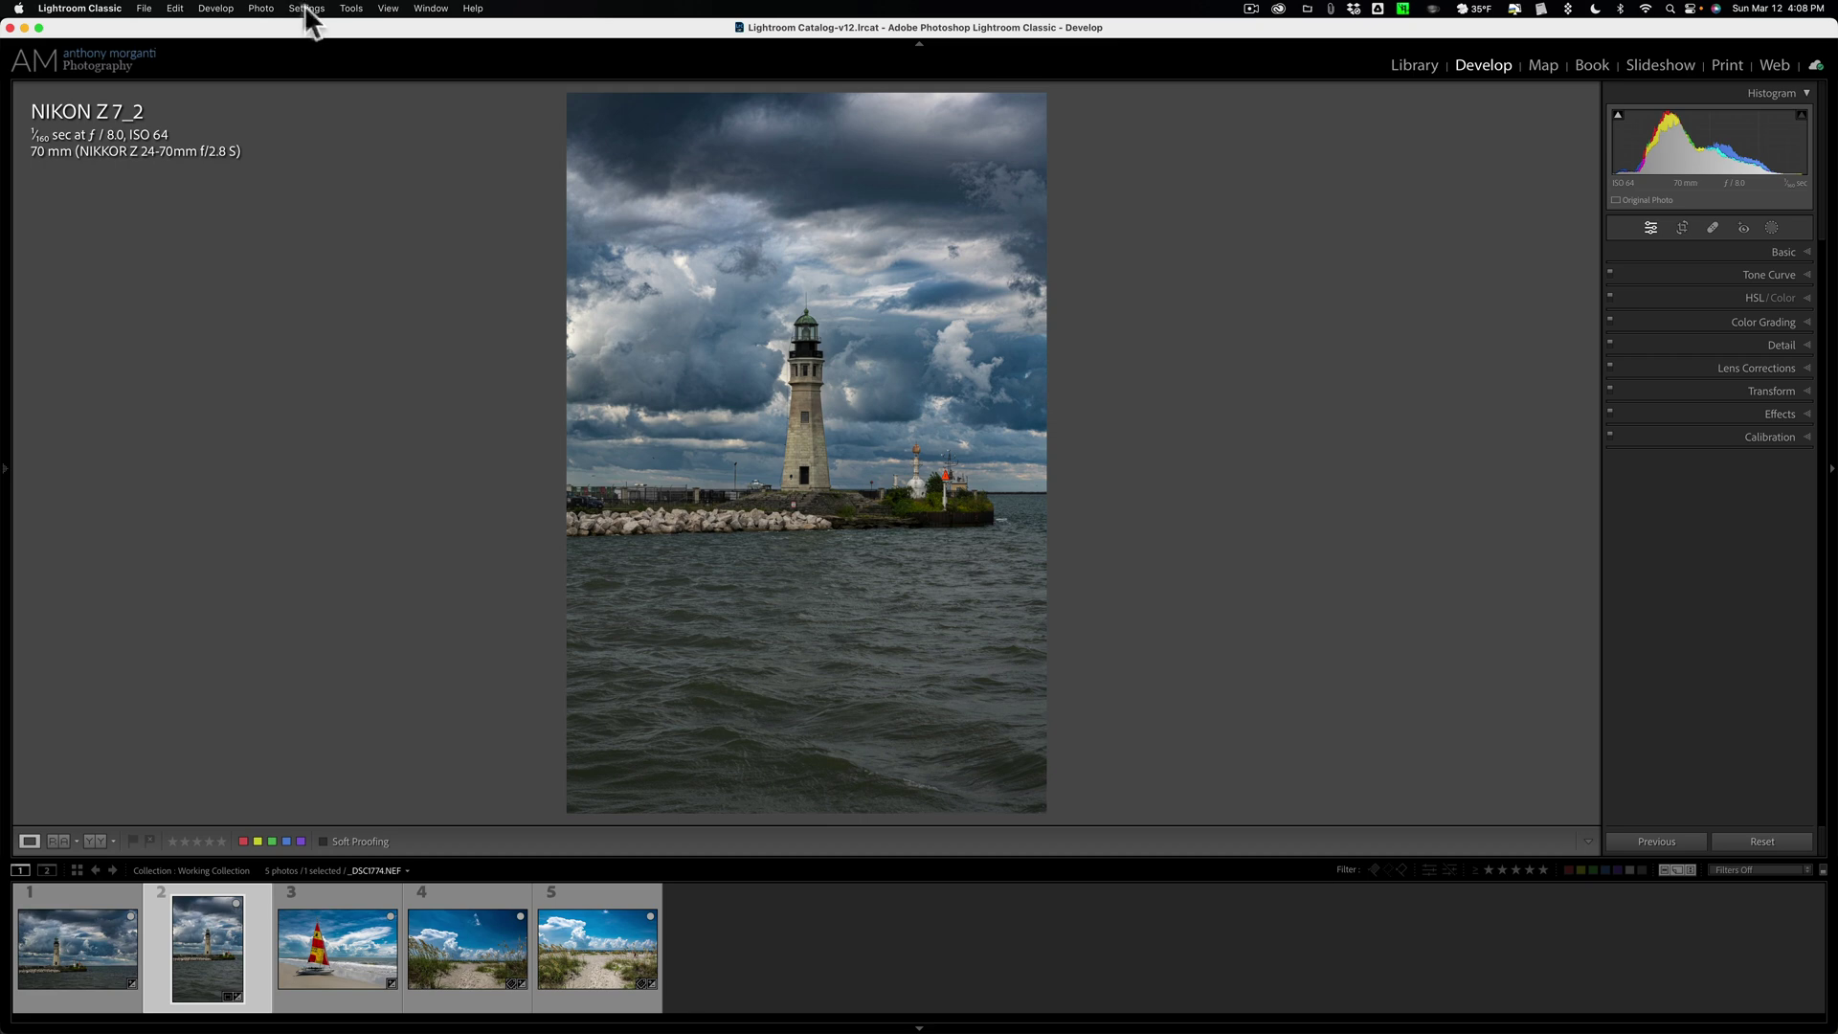
left_click(106, 943)
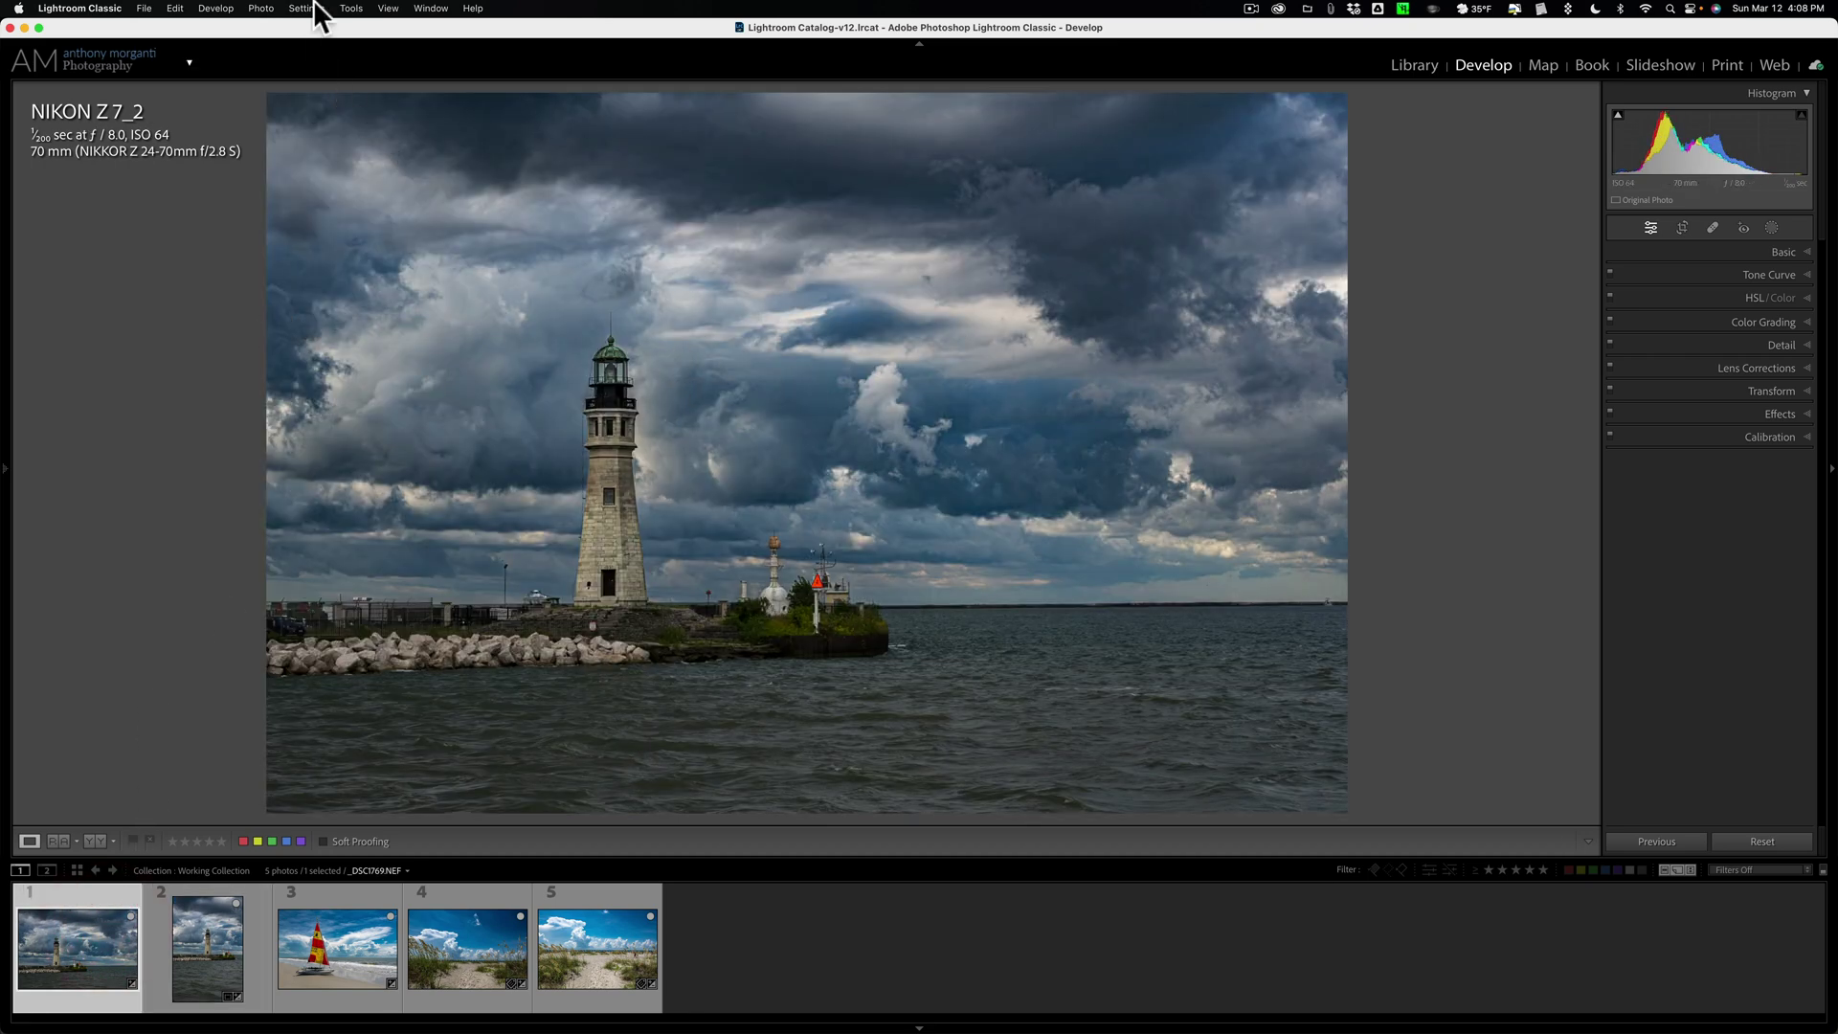
Use Copy Settings with Mask 1 unchecked and only Mask 2 included, then copy.
left_click(235, 17)
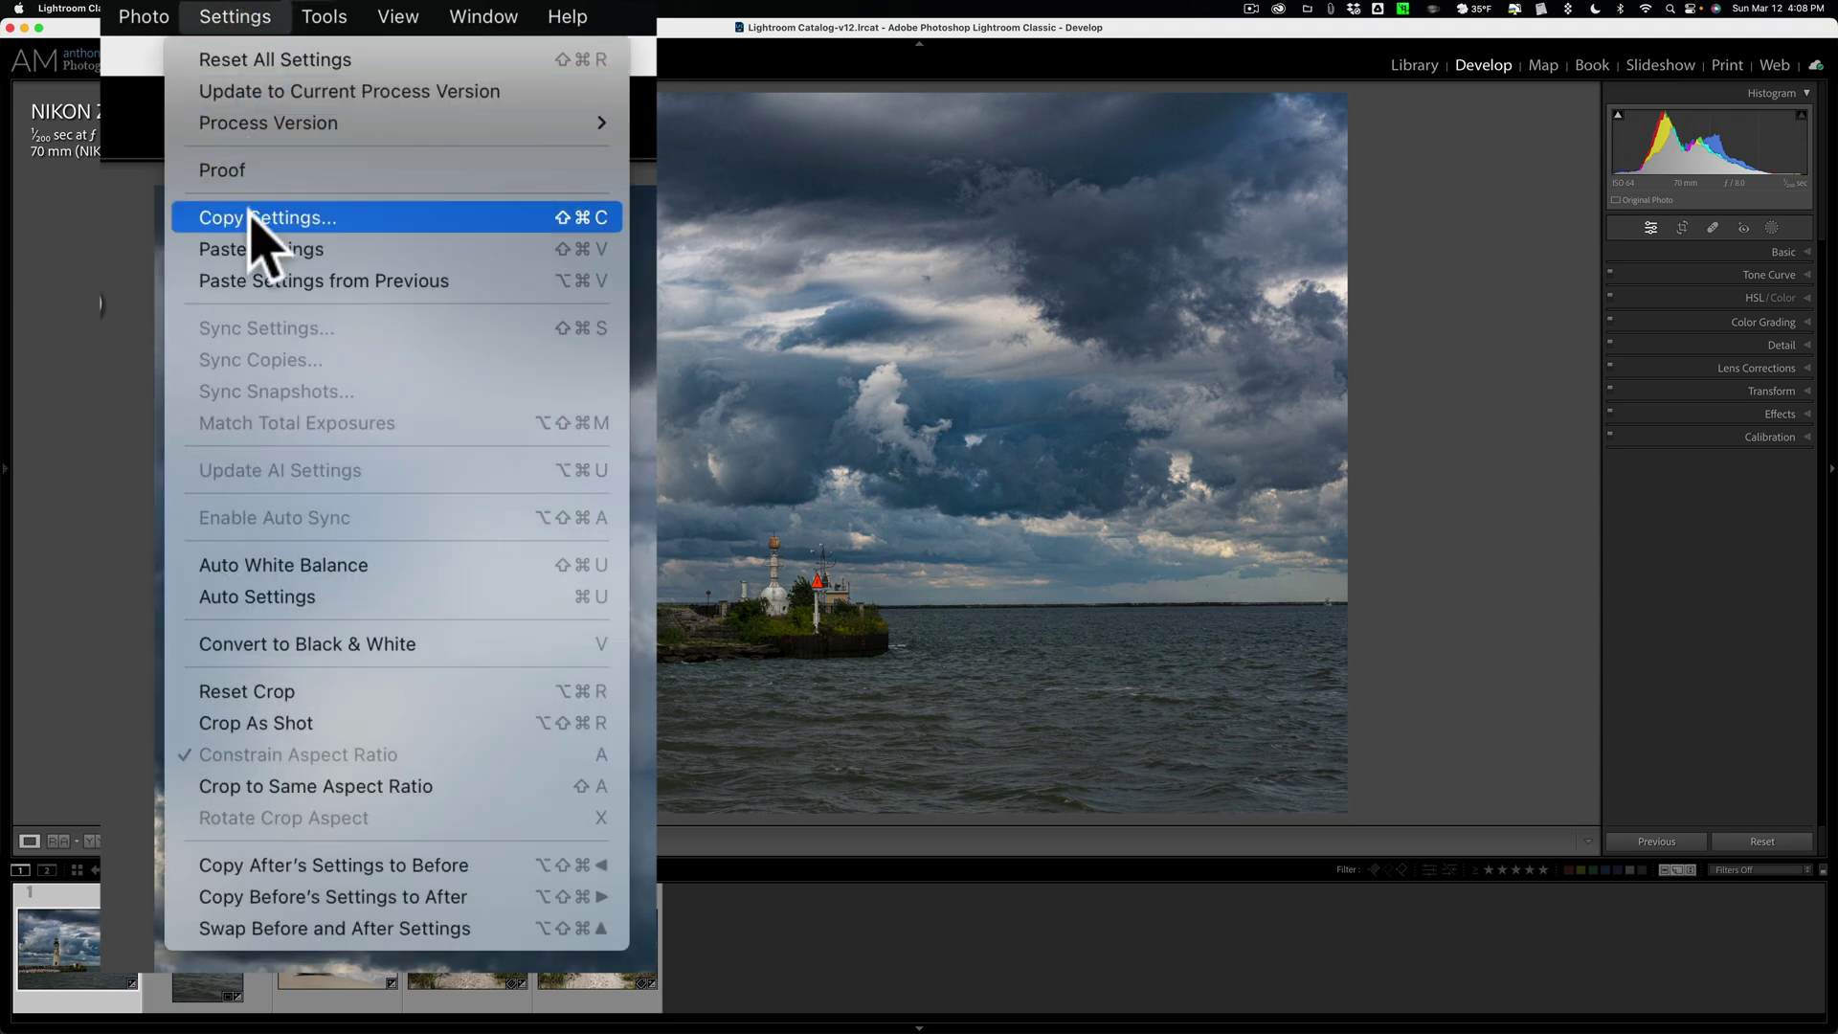
left_click(313, 105)
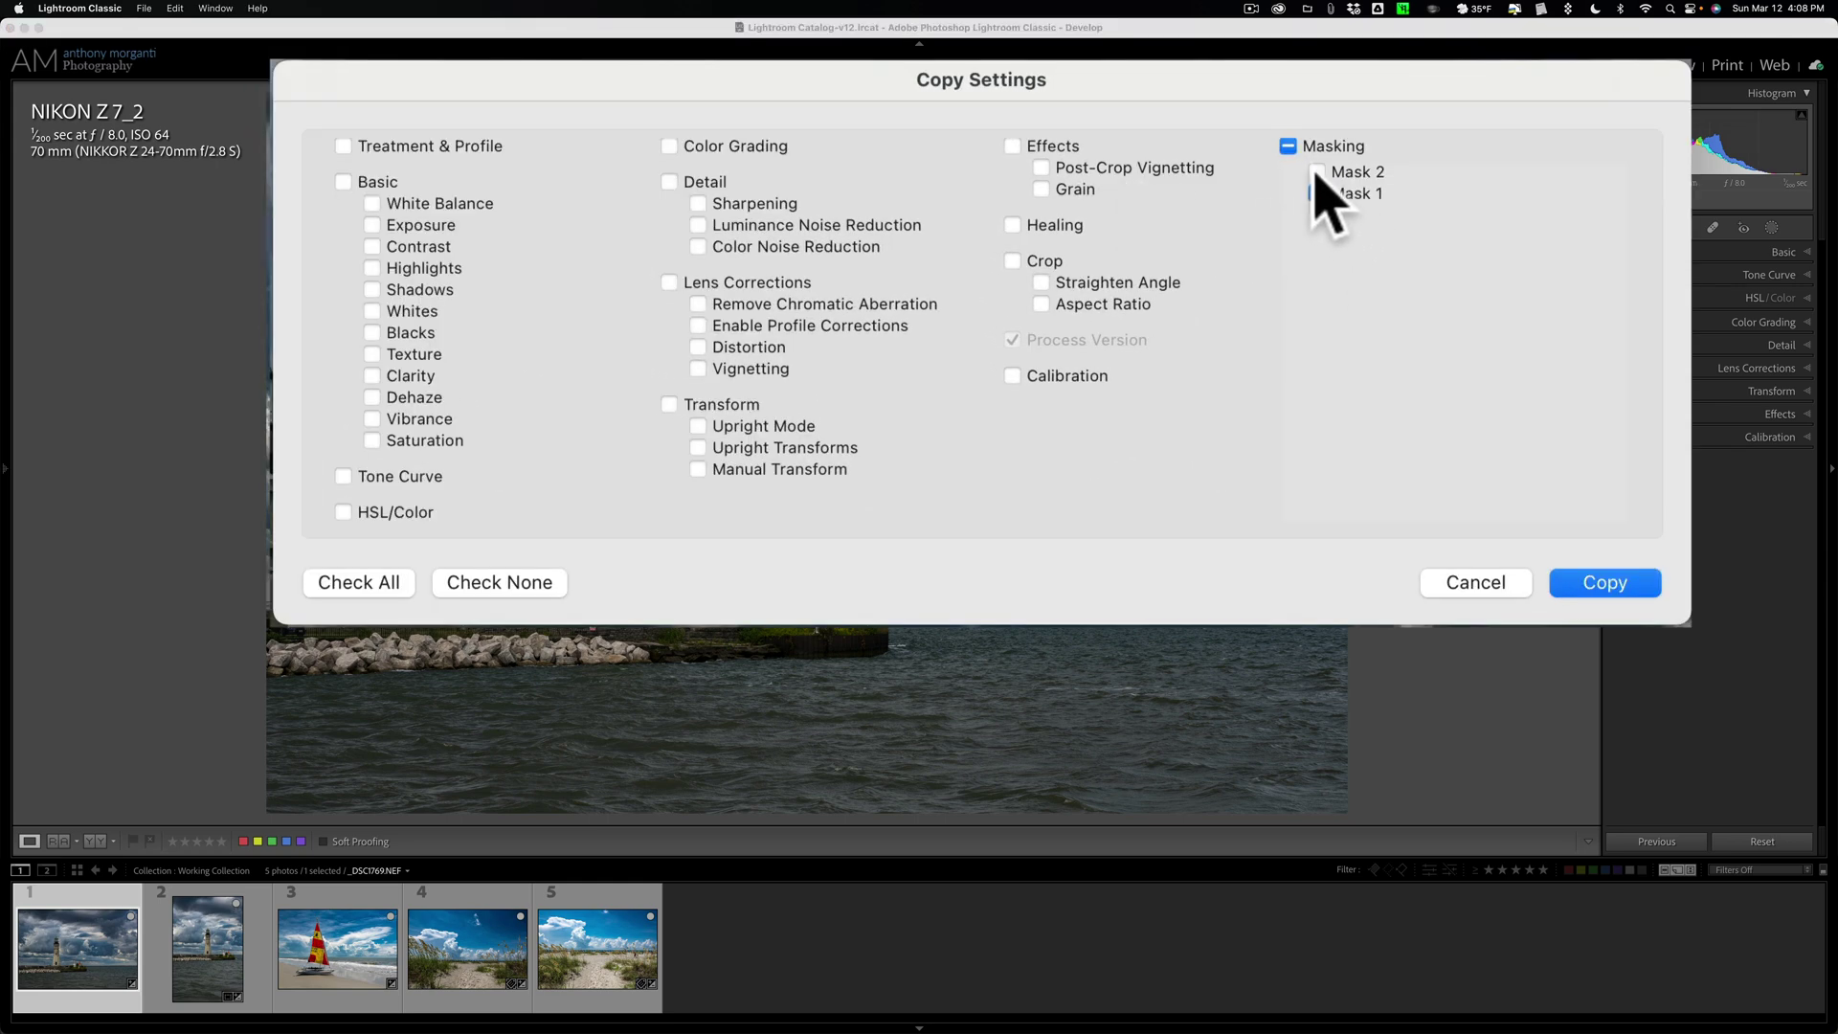
left_click(1316, 195)
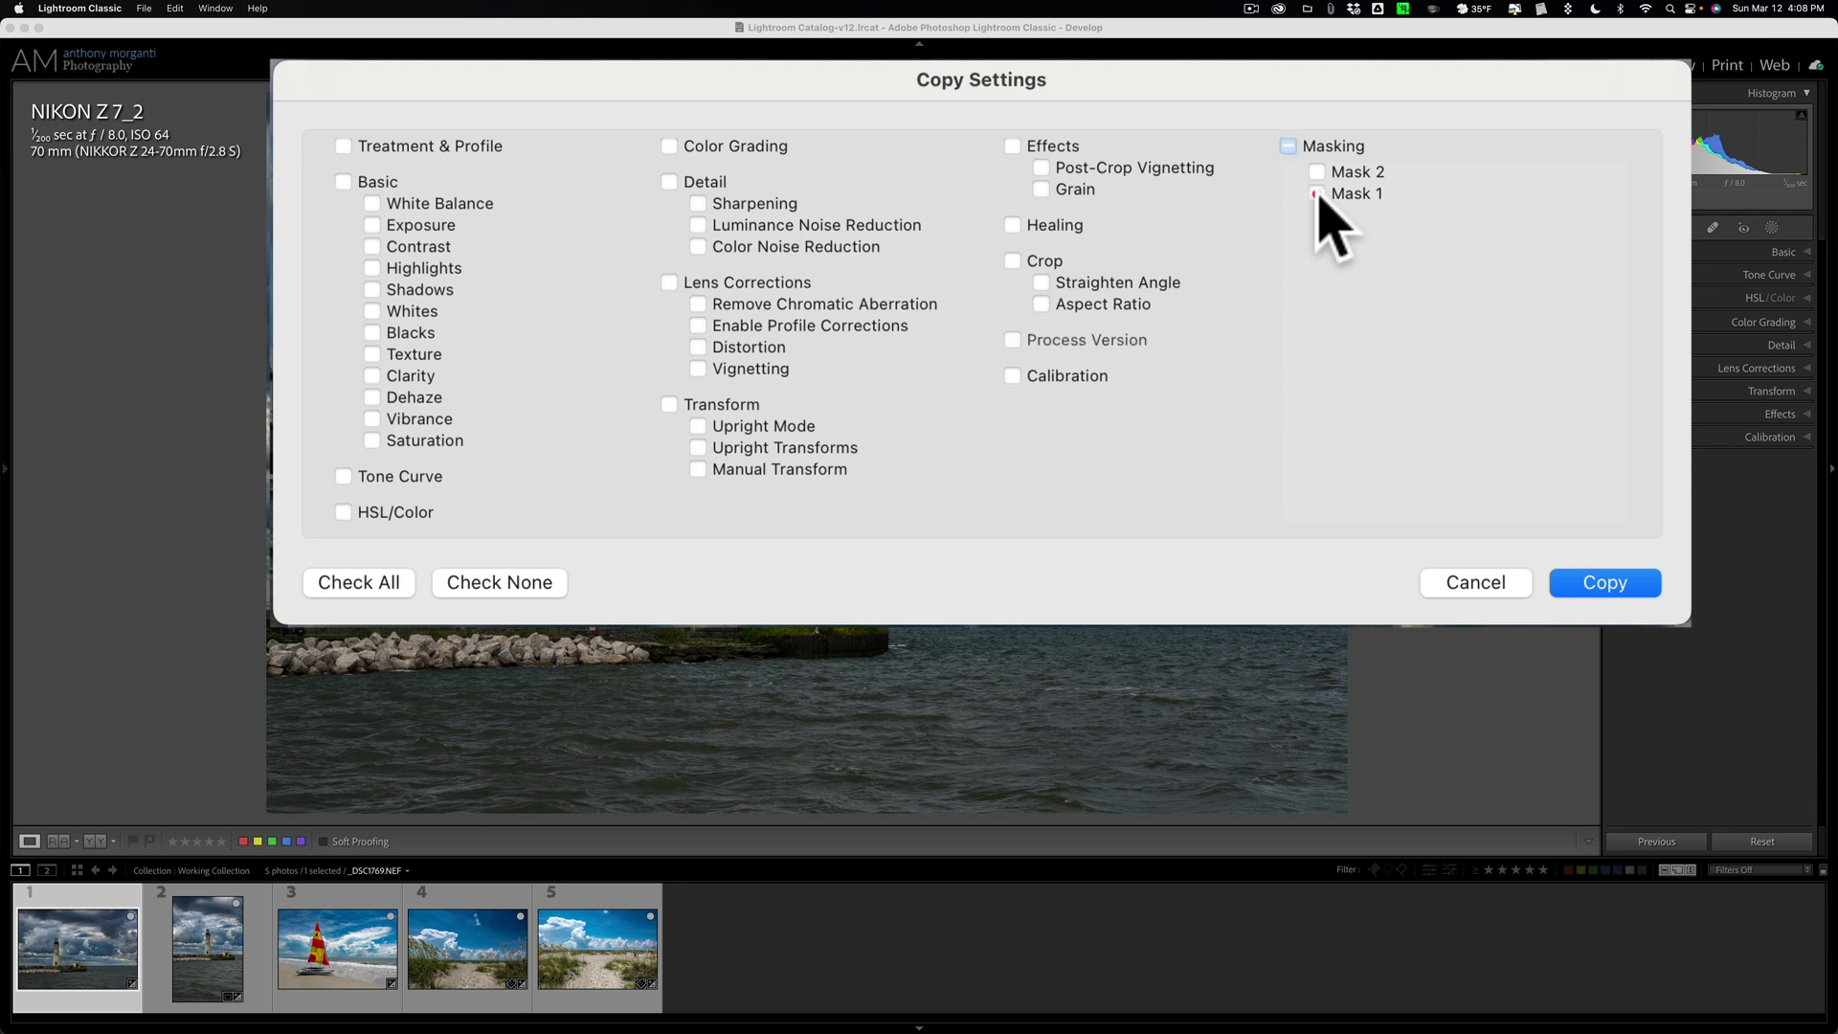
left_click(1317, 172)
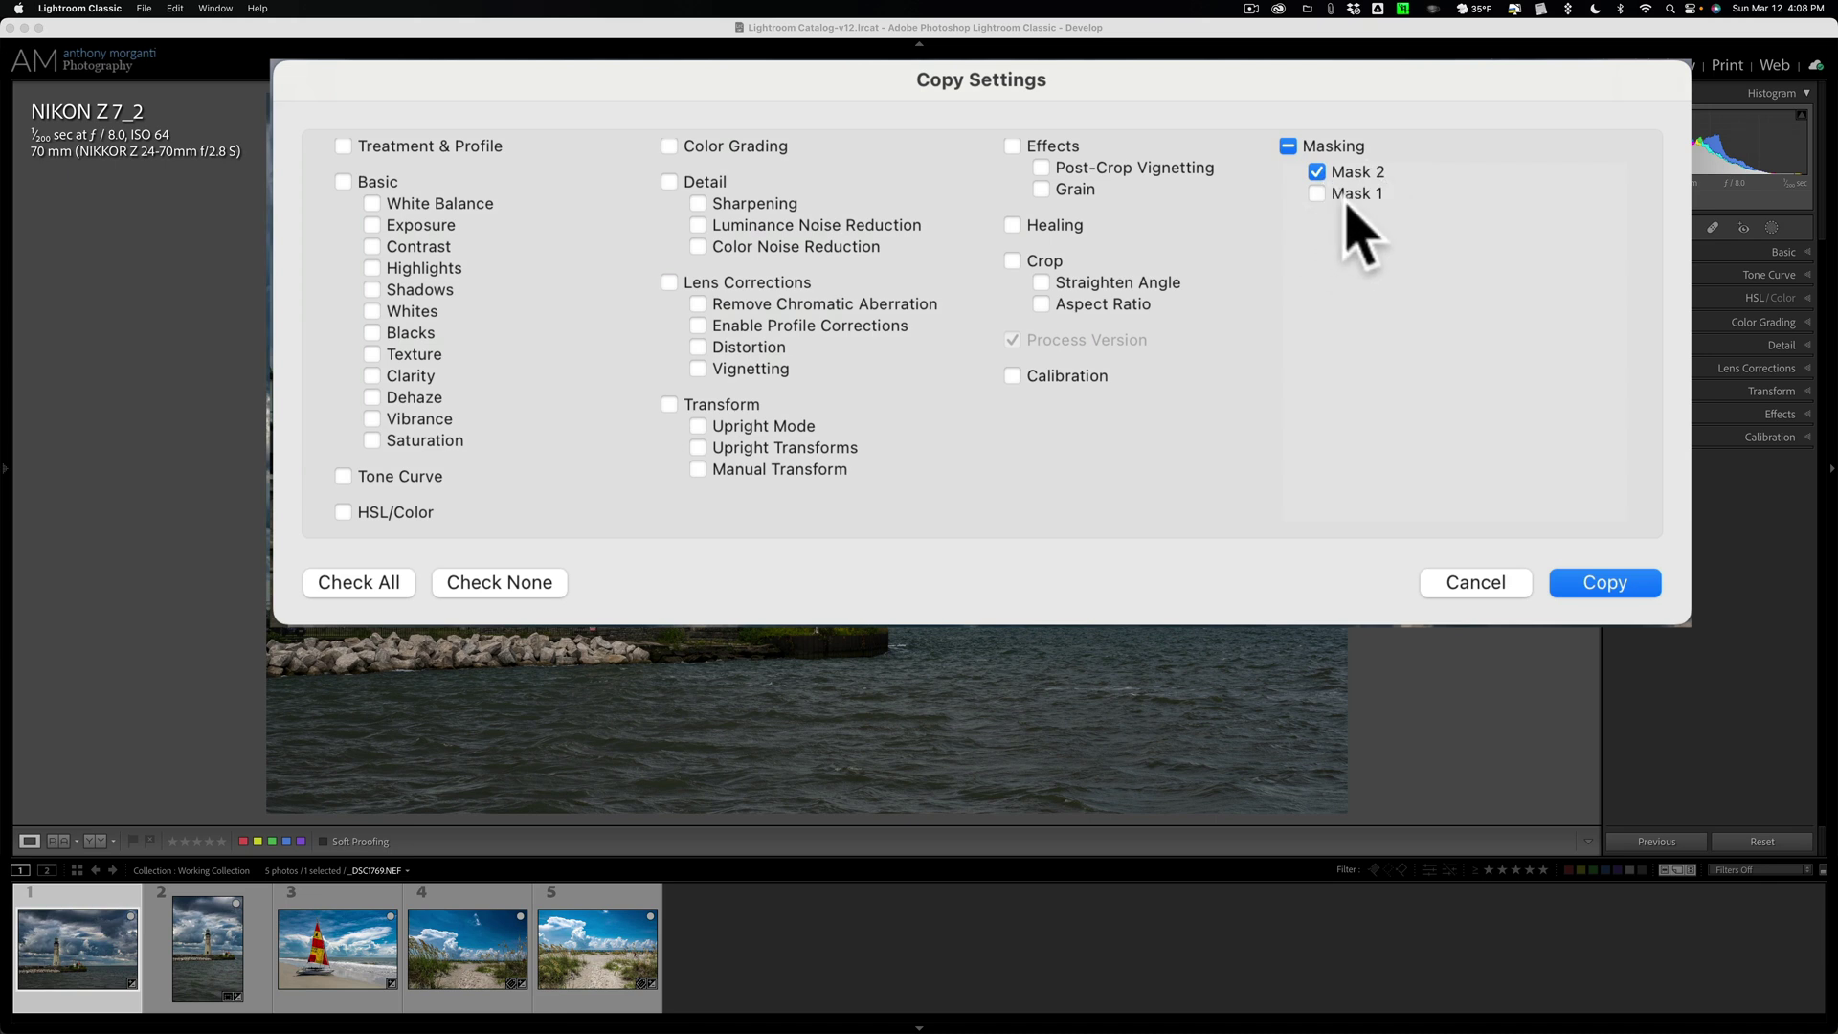
left_click(1603, 580)
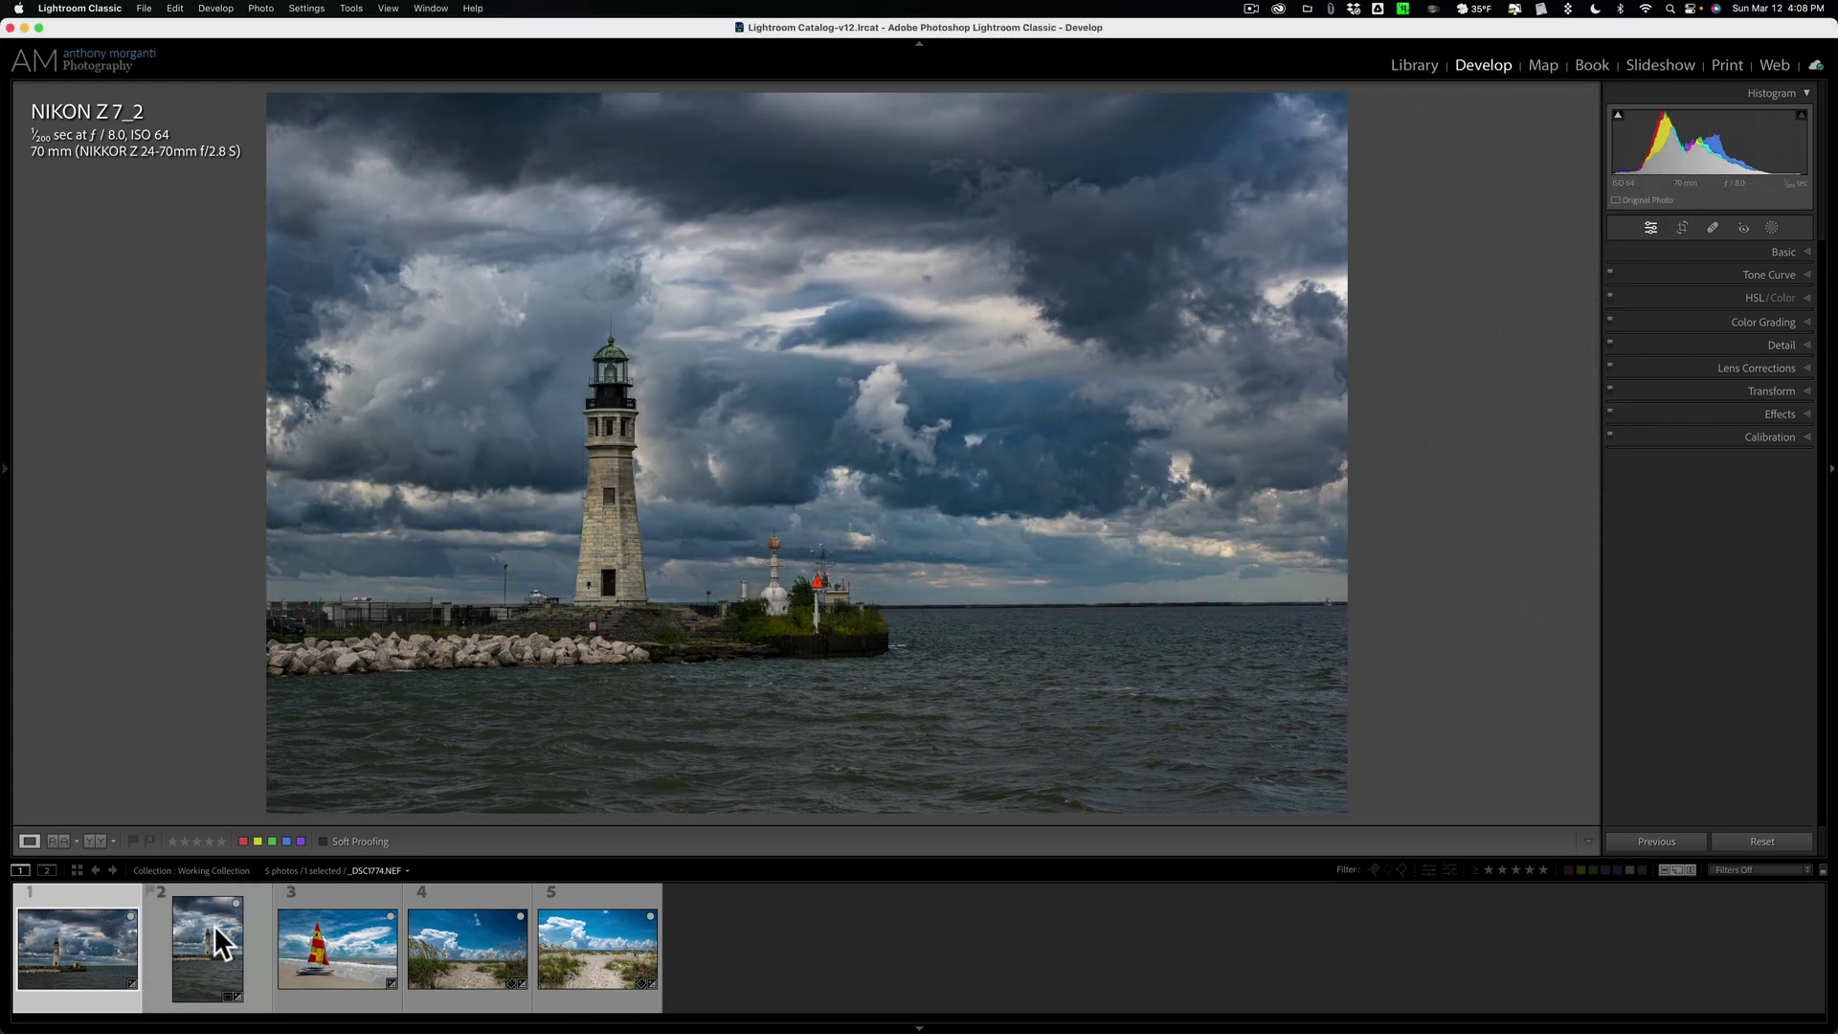
Paste the copied tower mask onto the vertical lighthouse photo, merging it with the existing sky mask.
left_click(220, 943)
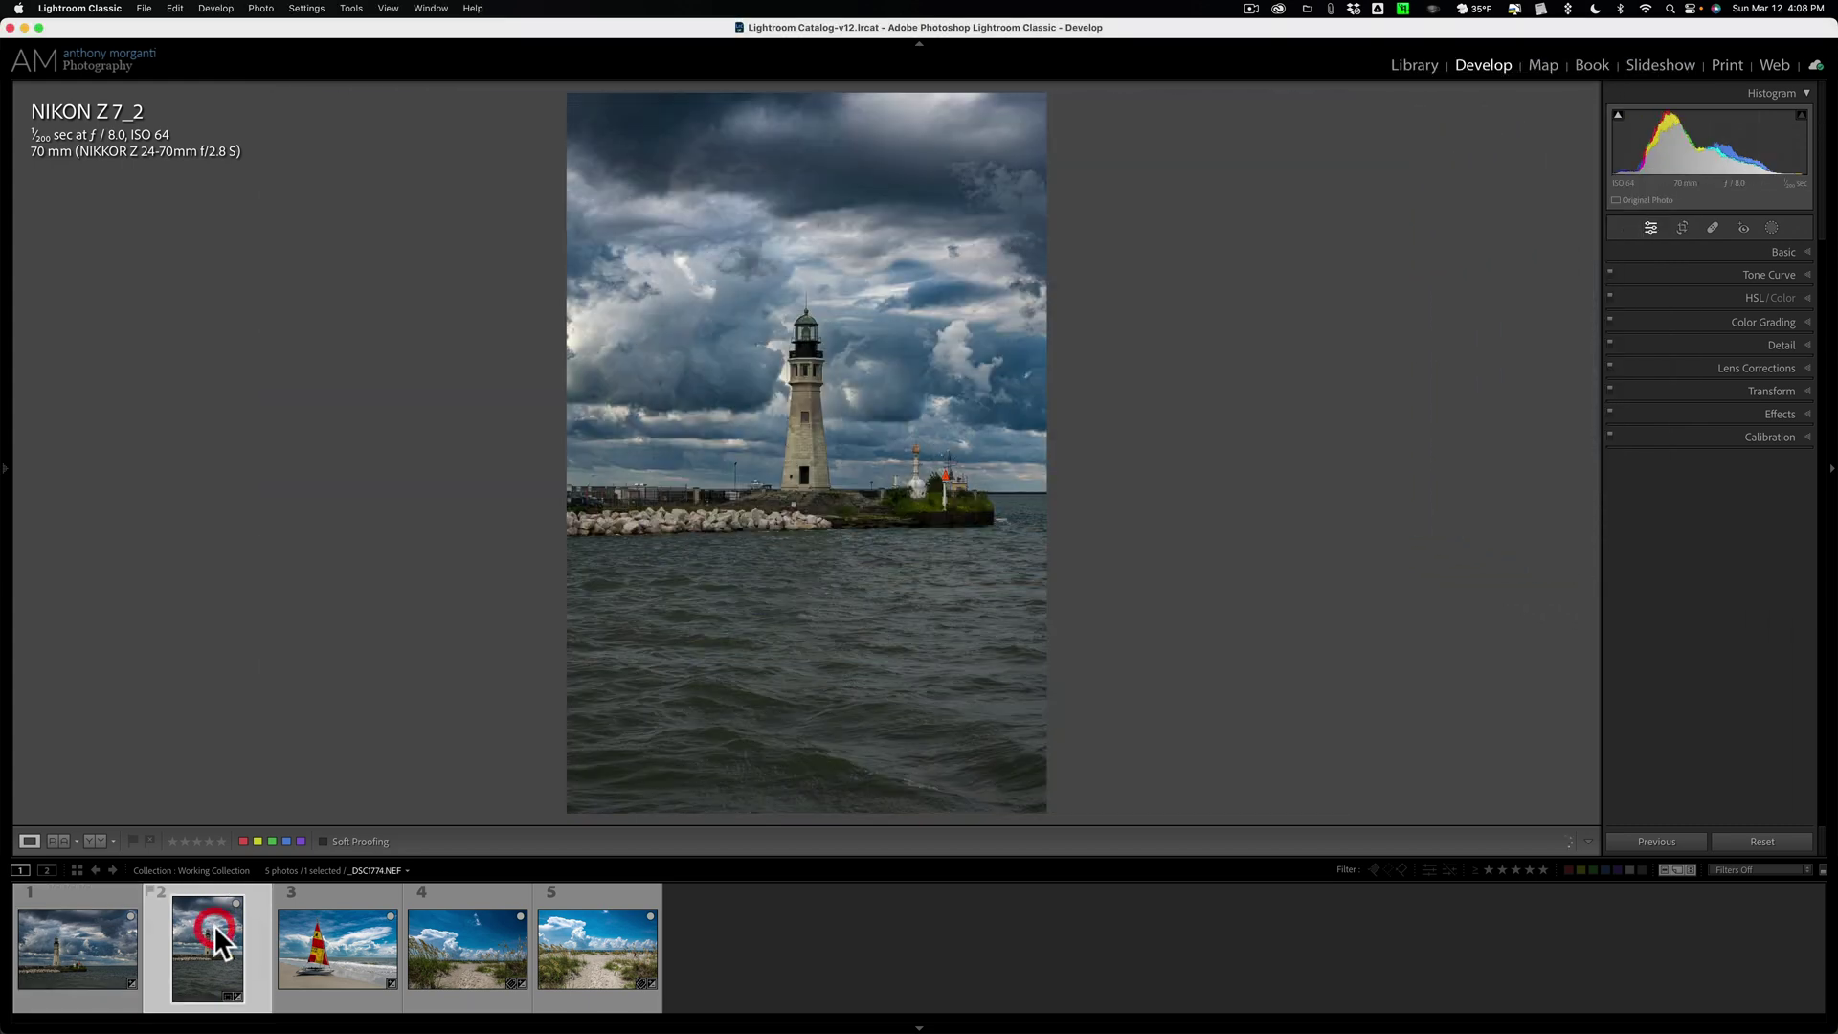
left_click(304, 10)
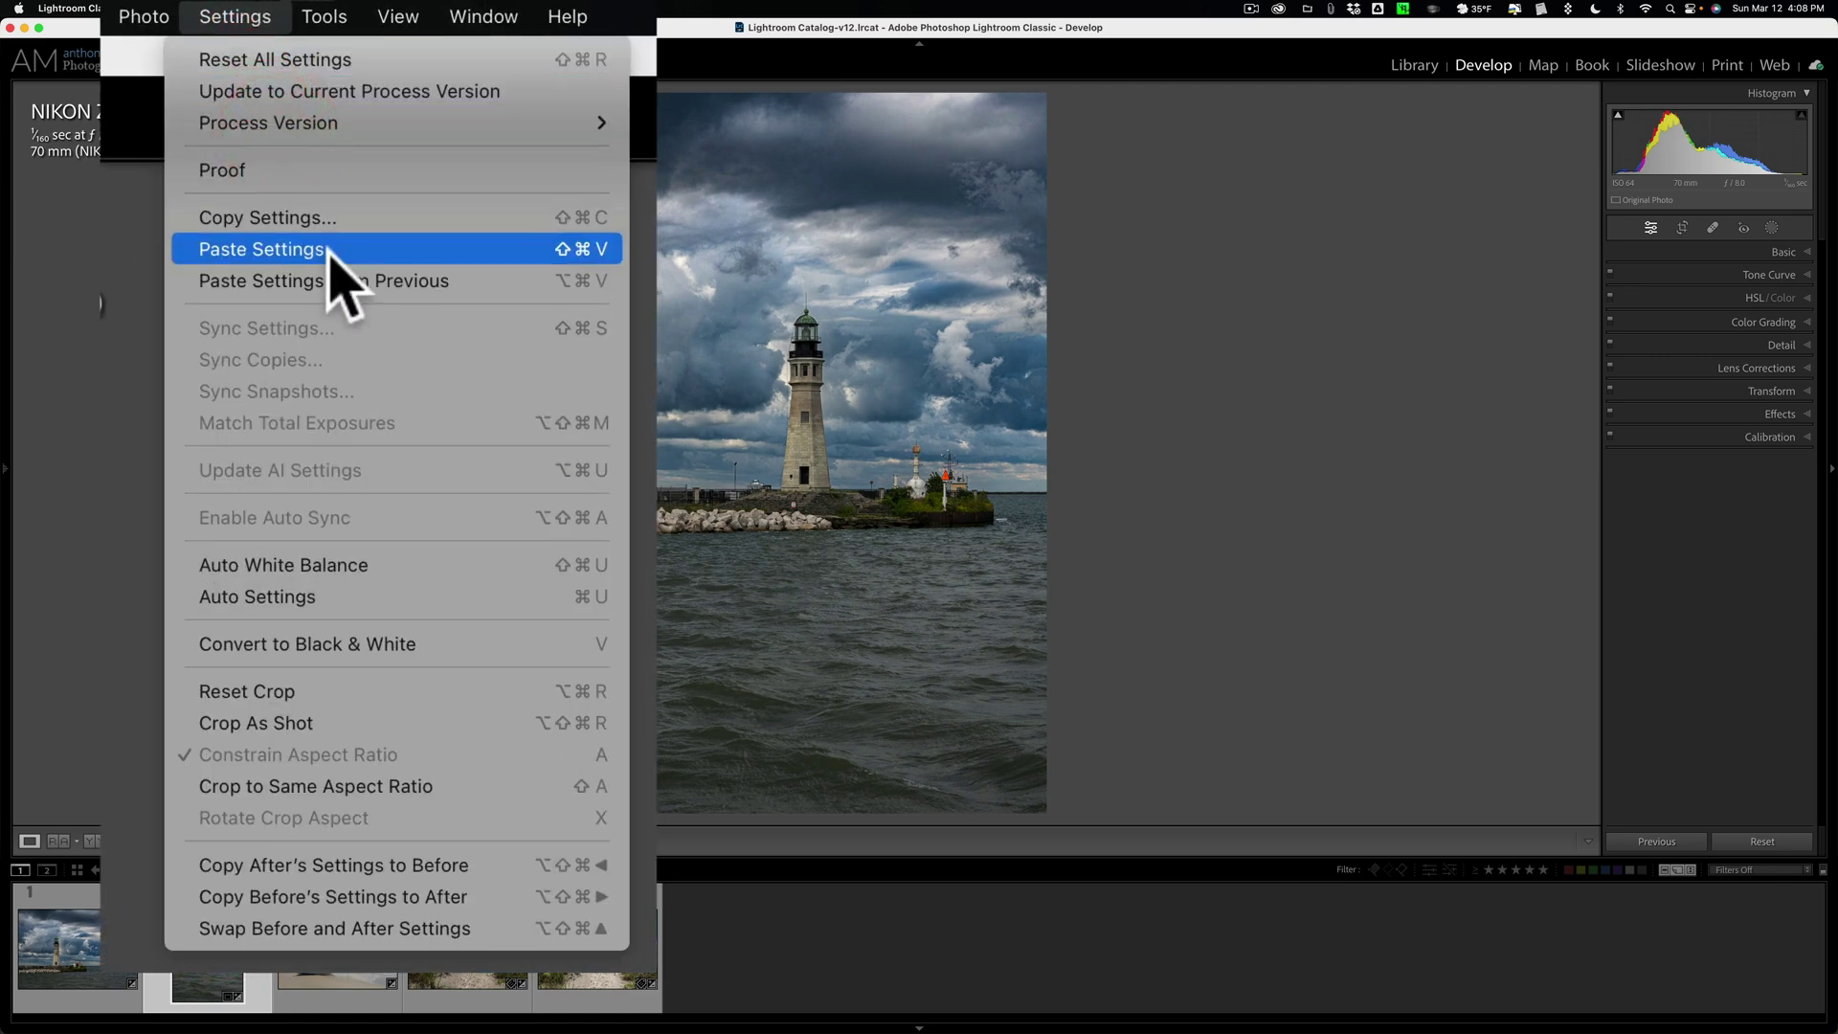
left_click(350, 125)
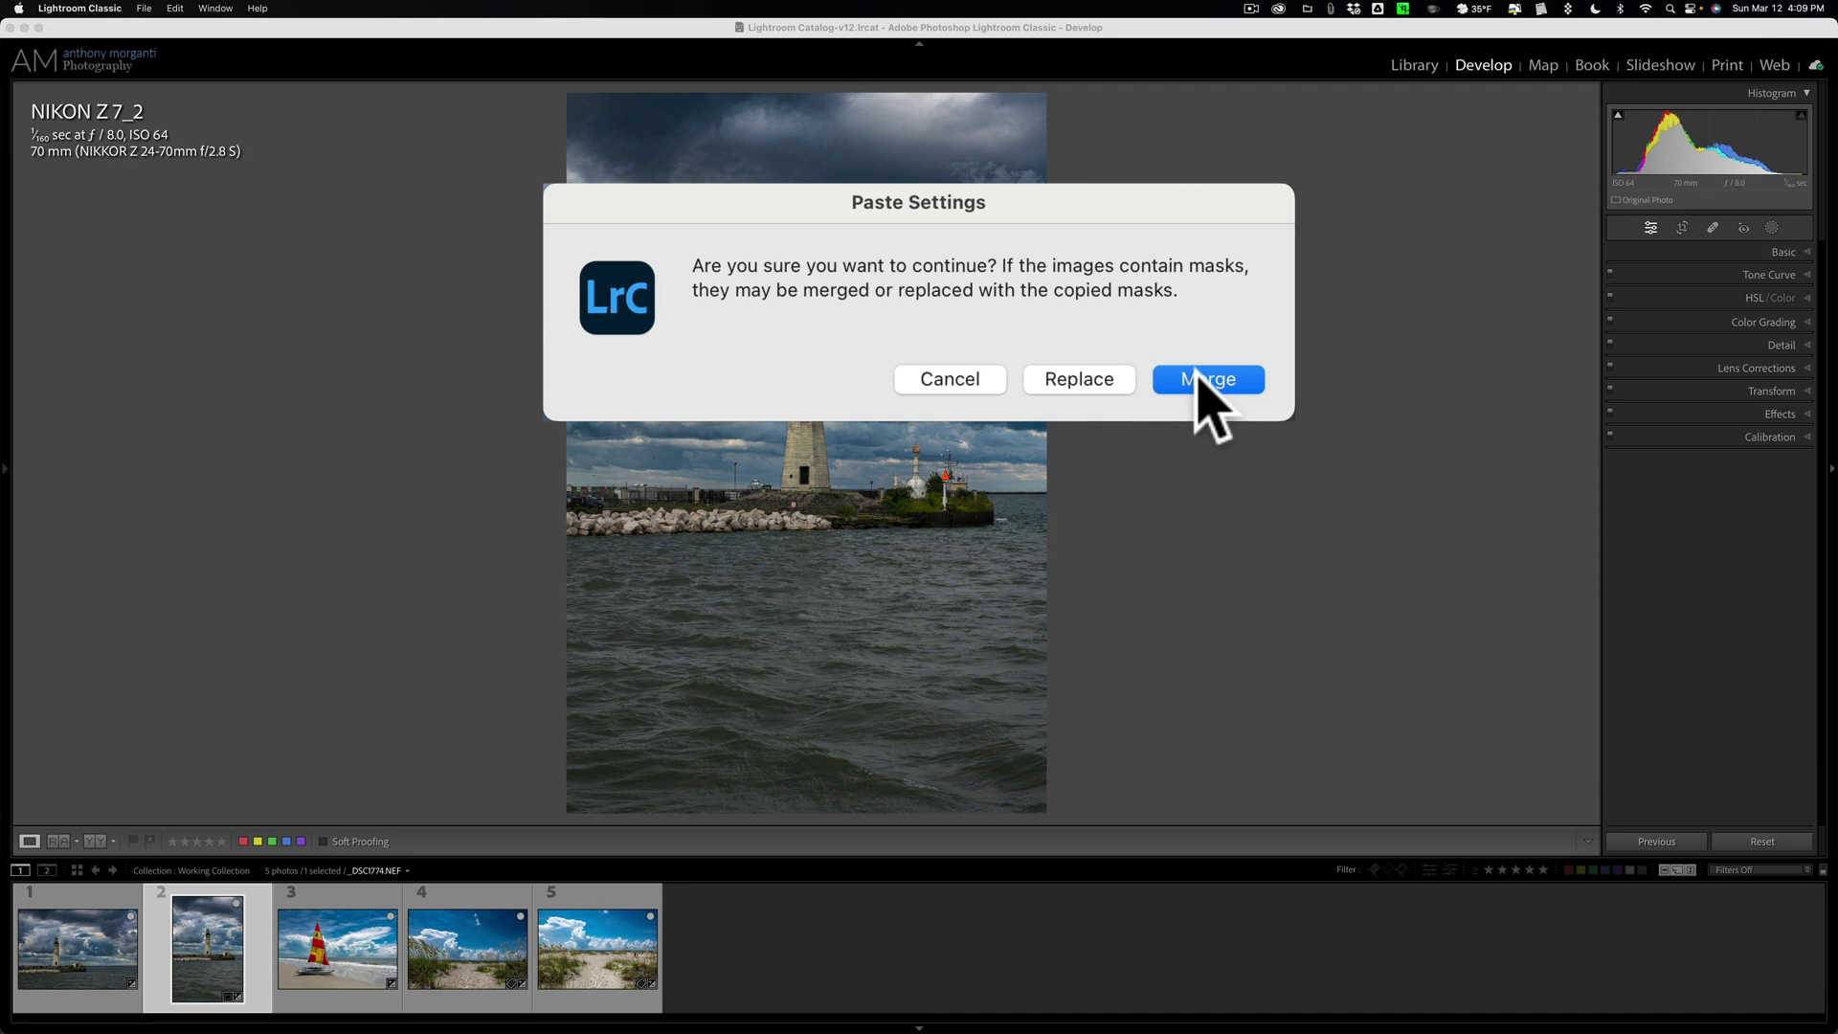
left_click(1208, 379)
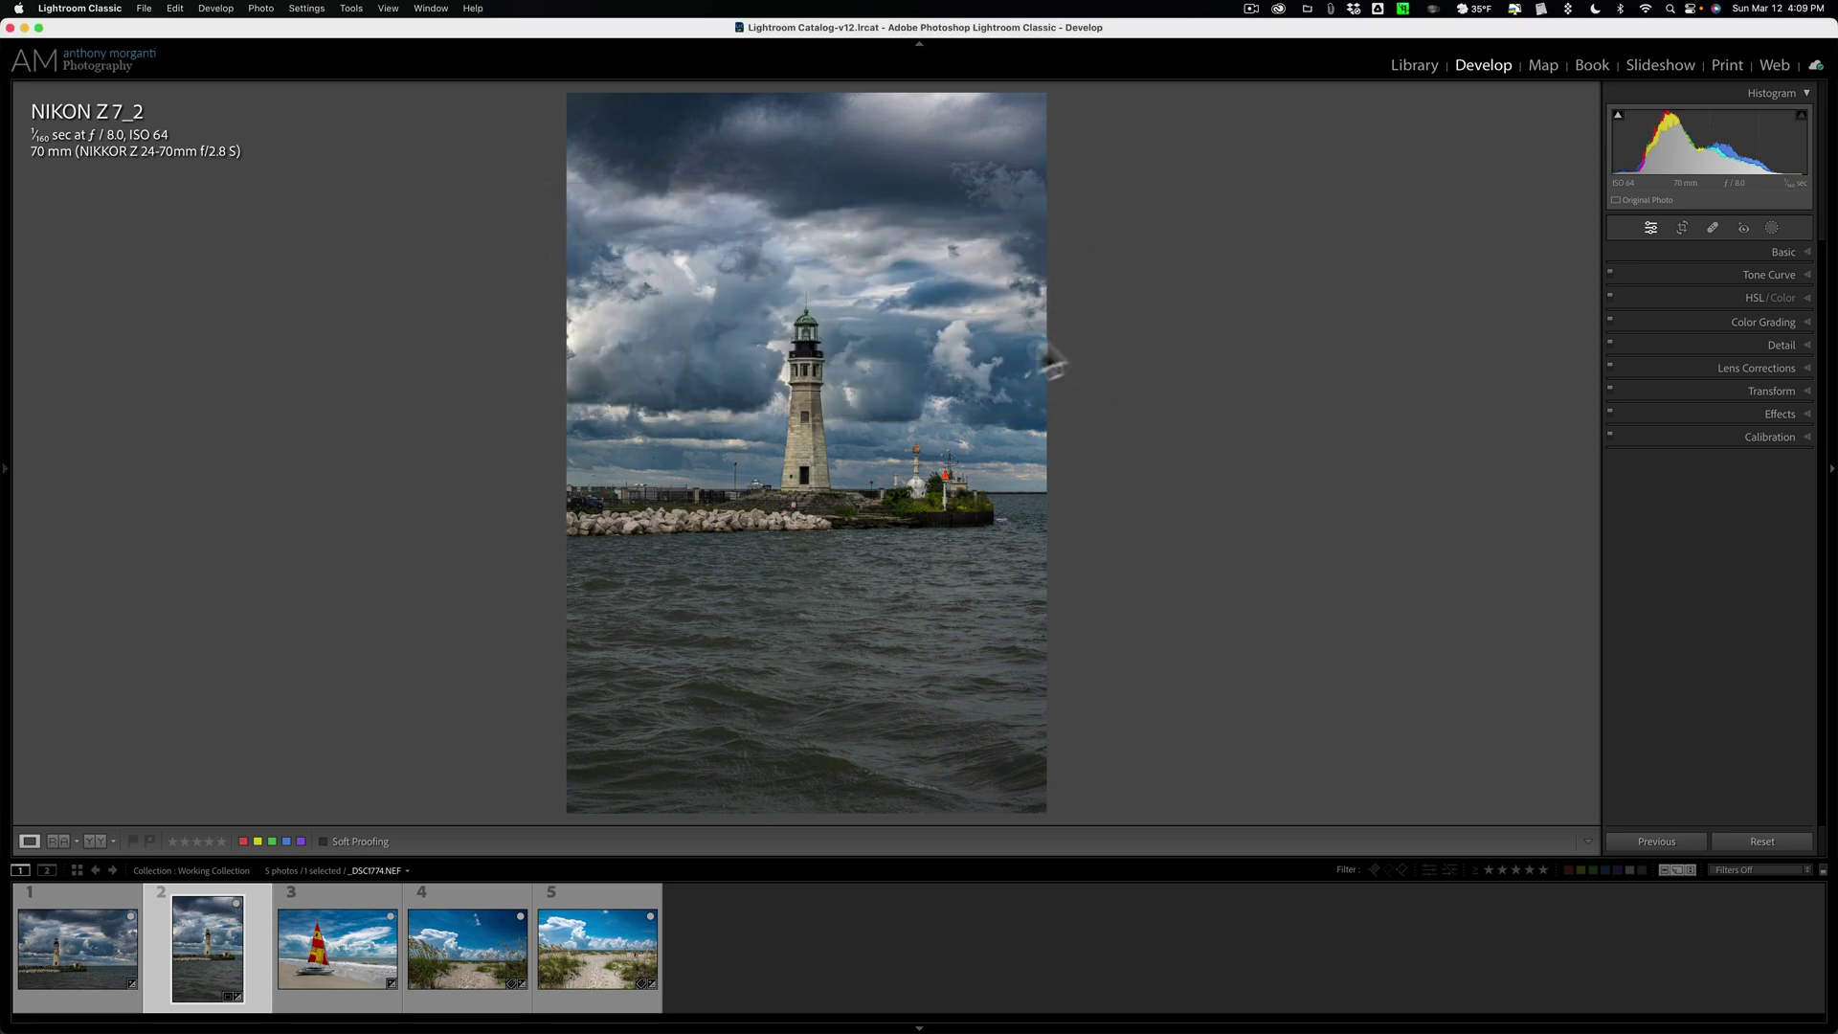
Open the vertical photo's masks and select Mask 2 to show its components.
left_click(1772, 228)
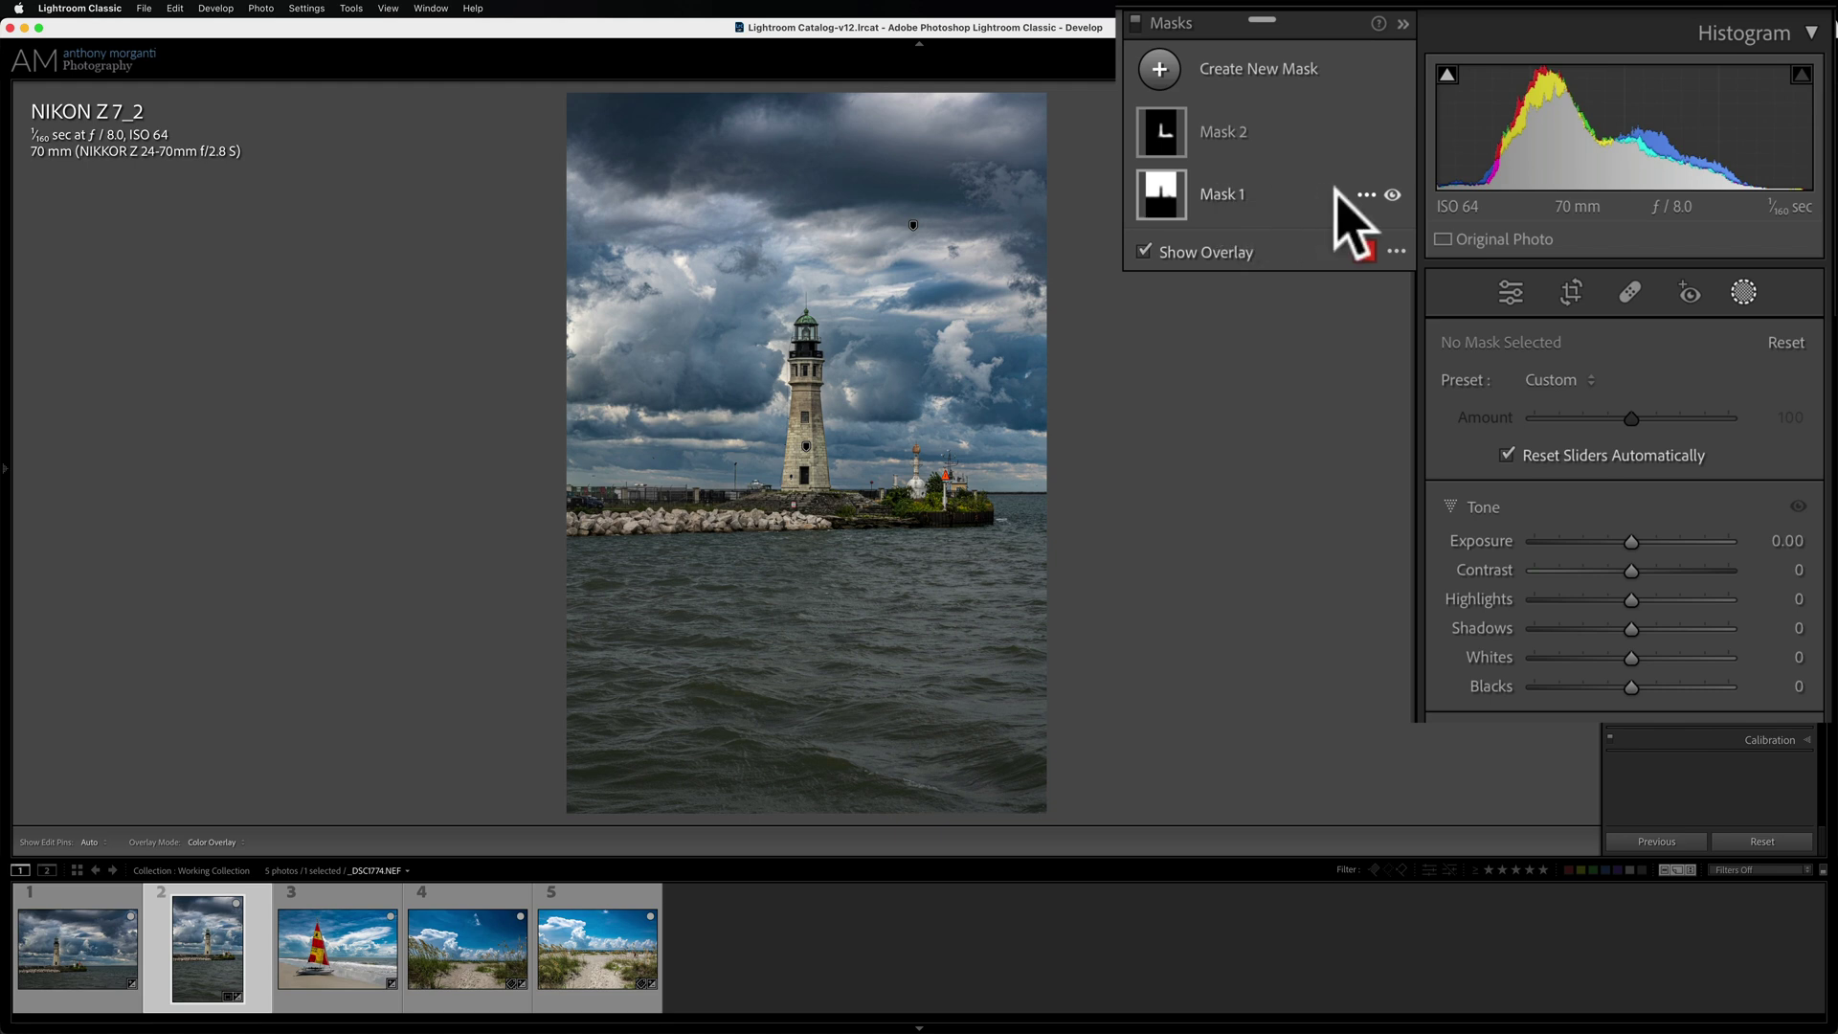
mouse_move(1161, 206)
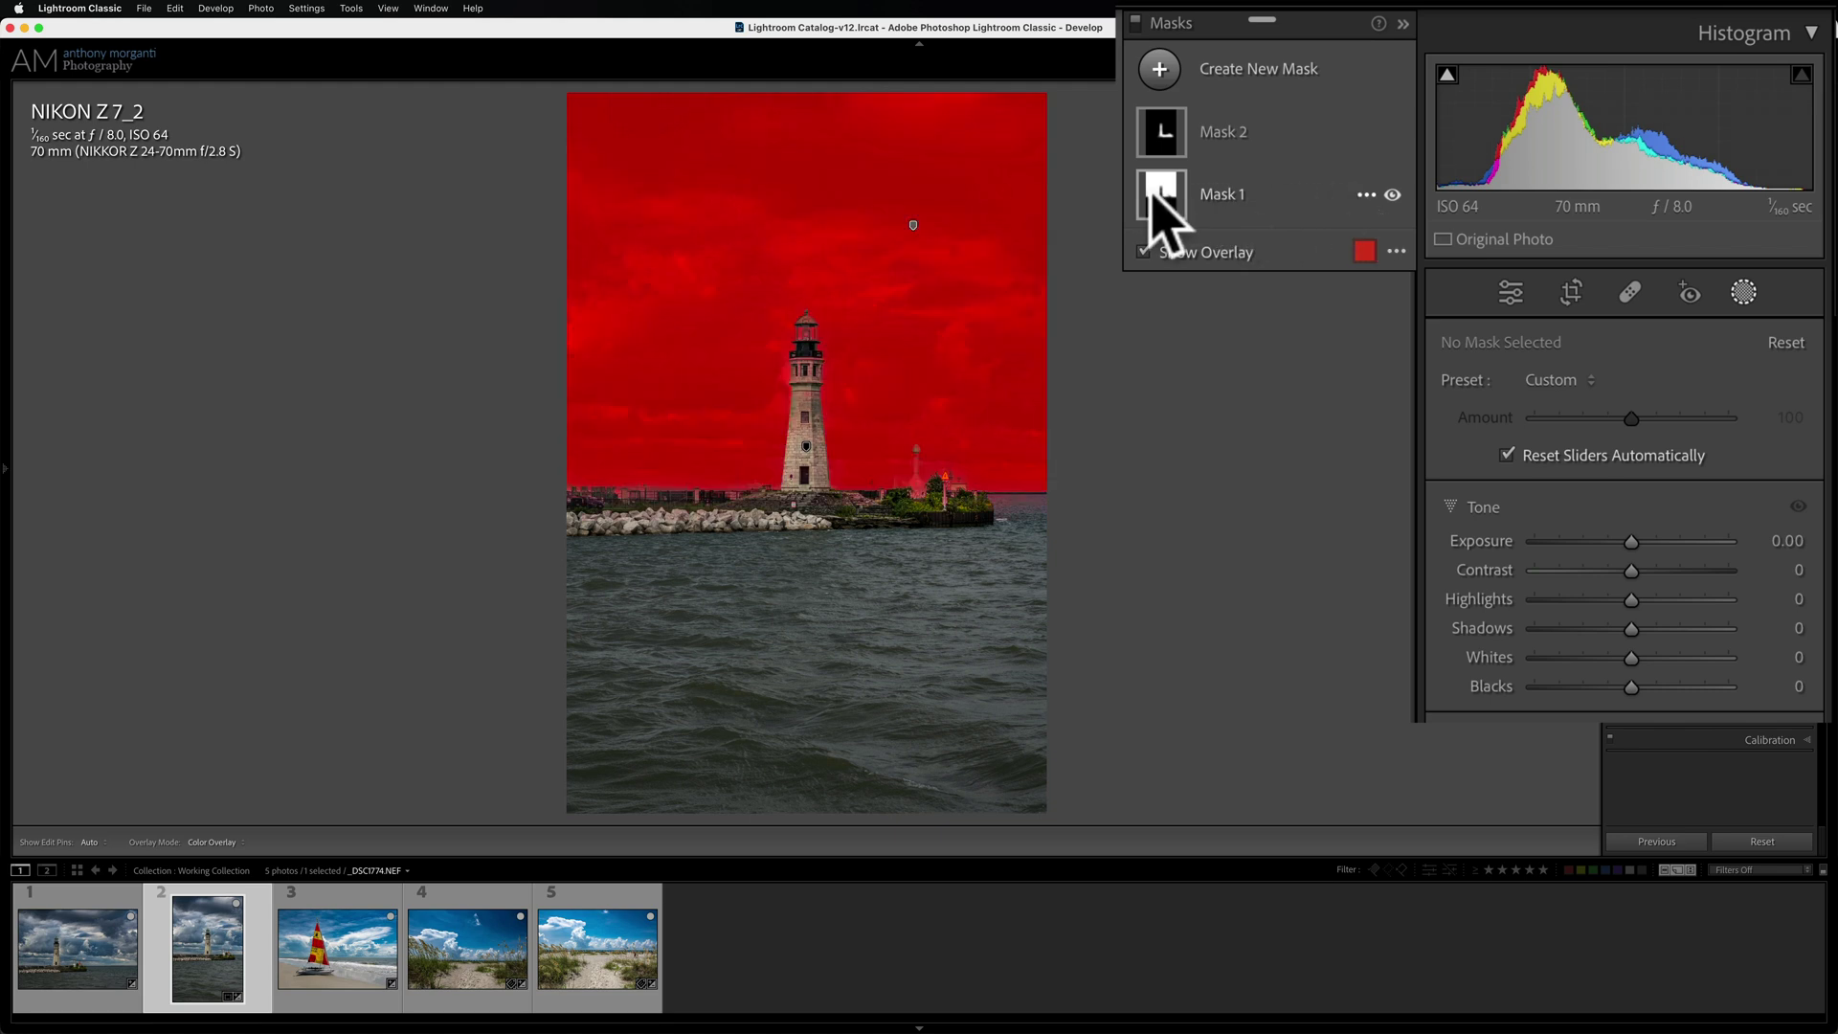
mouse_move(1156, 131)
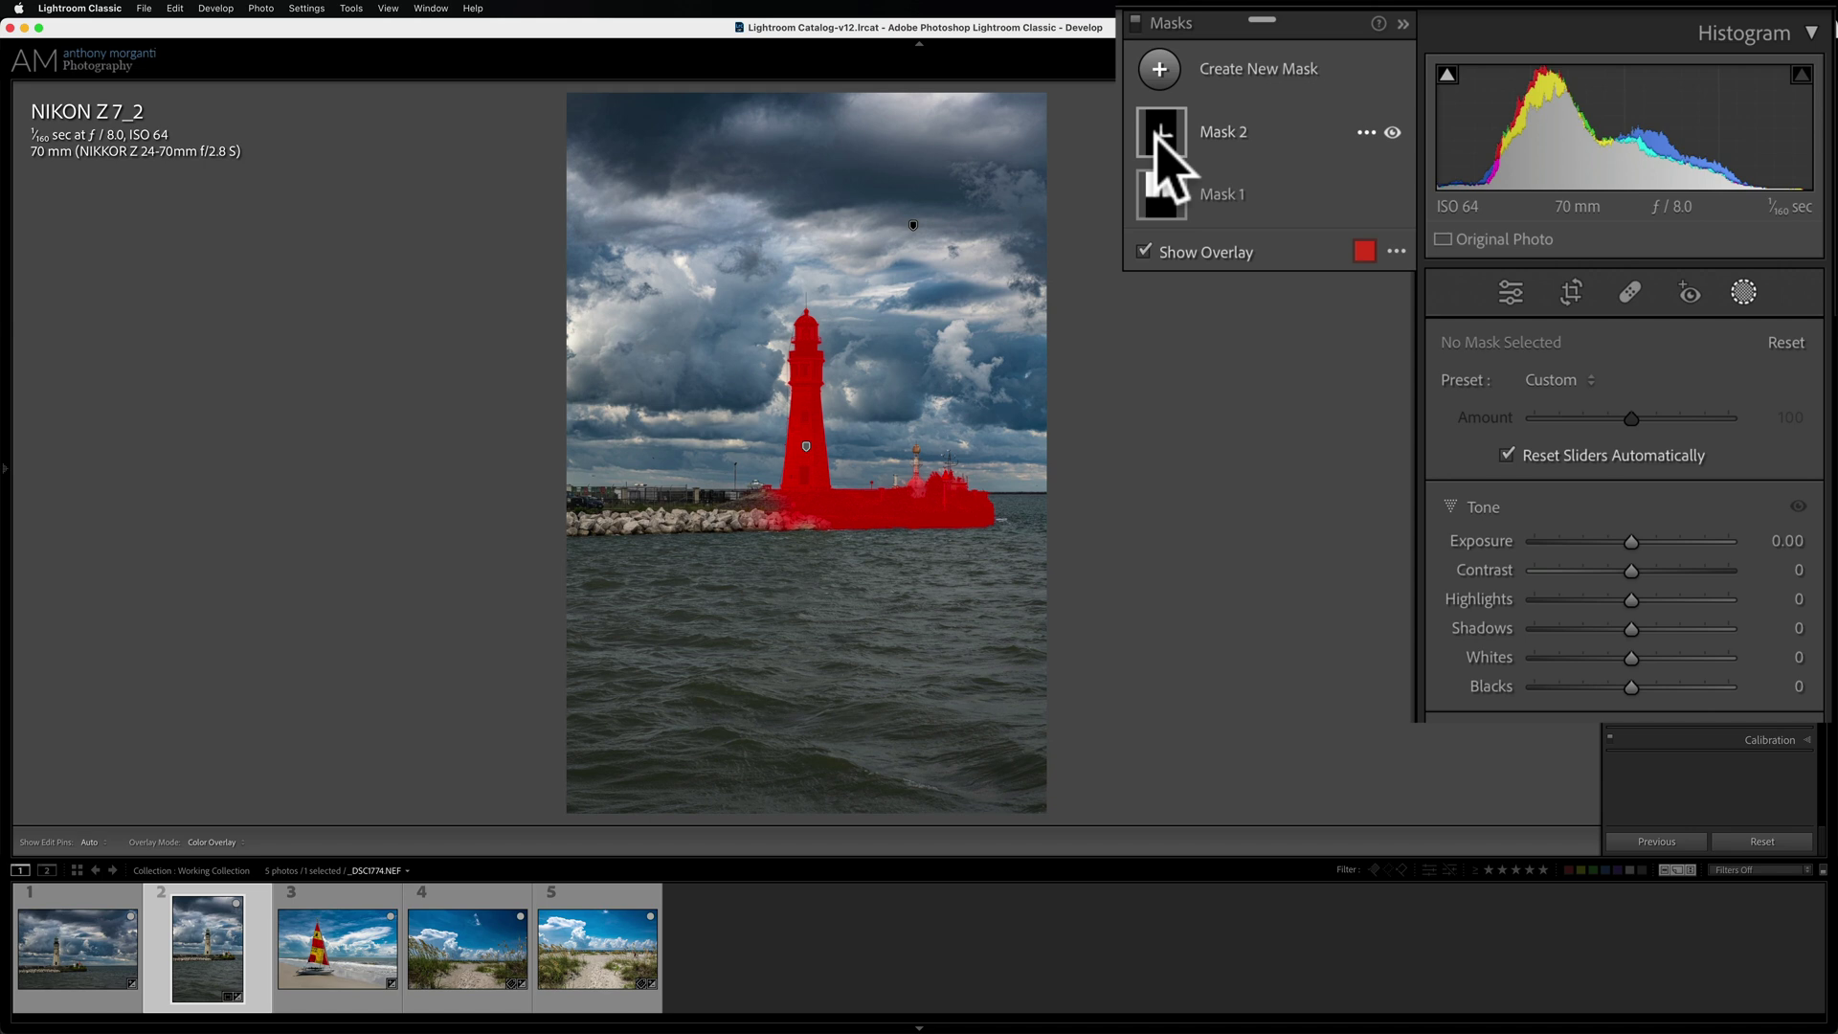
left_click(1366, 132)
left_click(1329, 156)
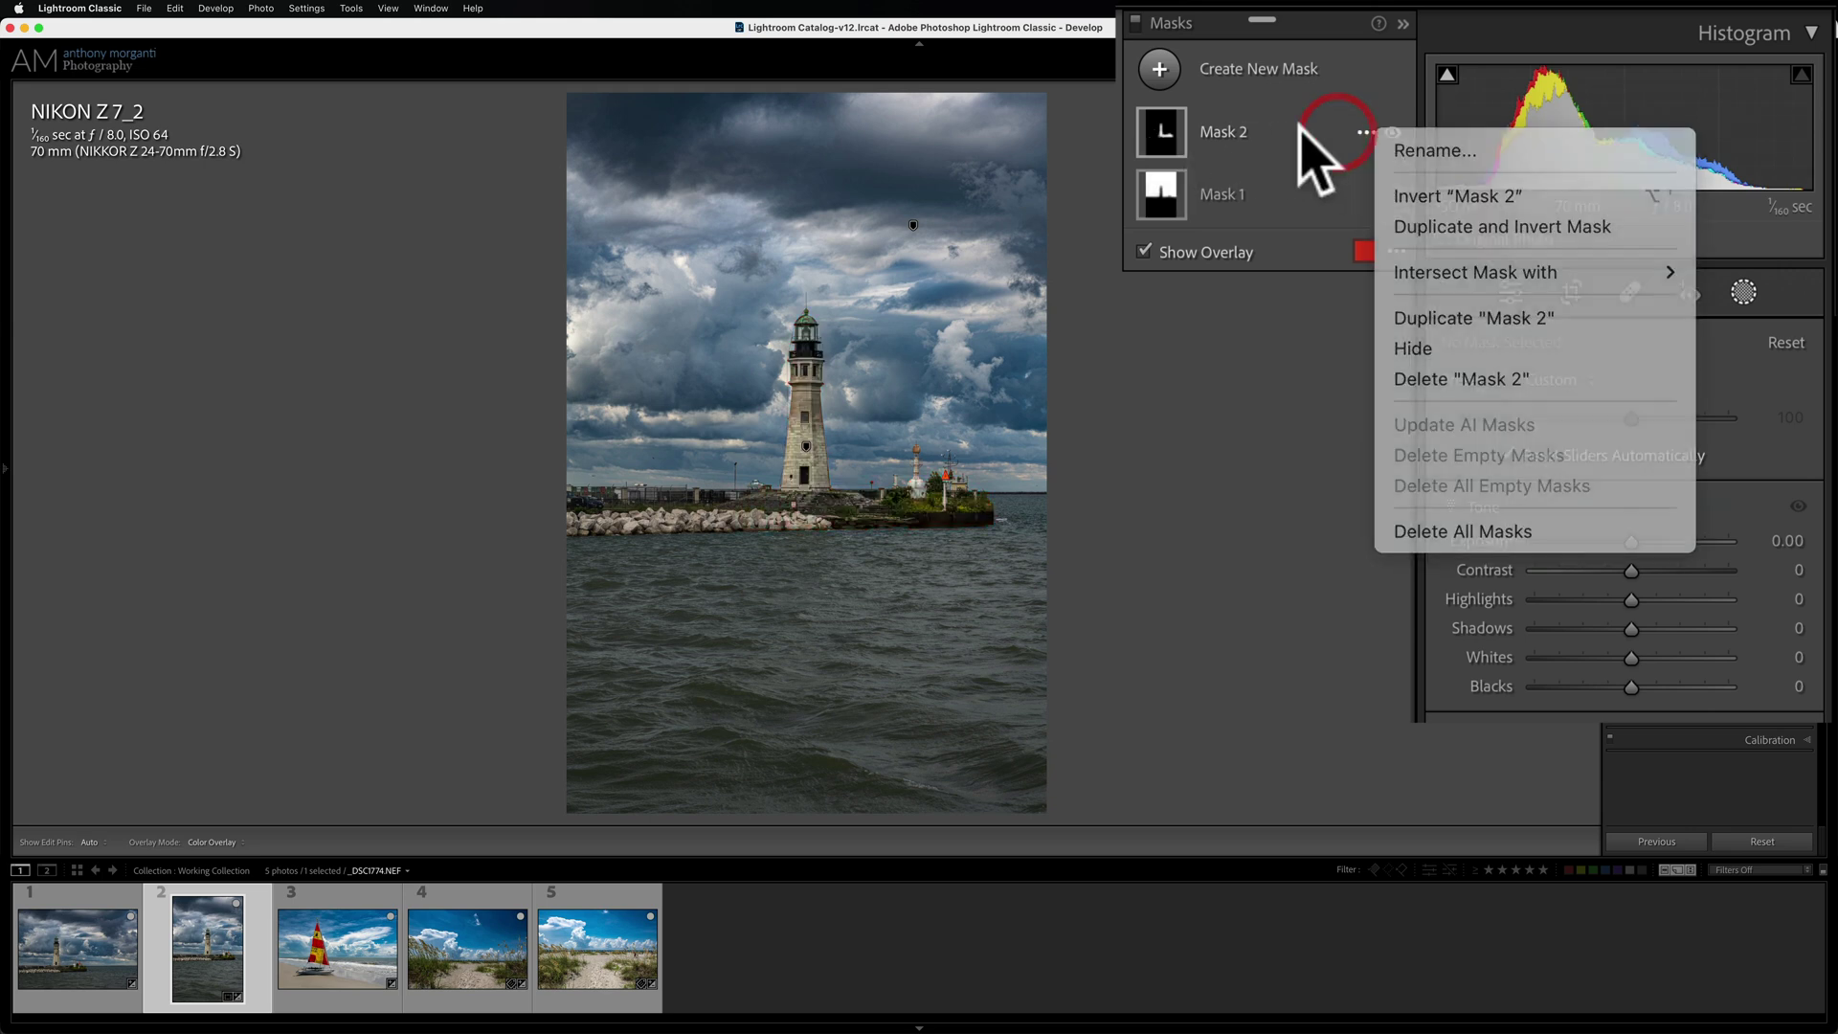
left_click(1289, 132)
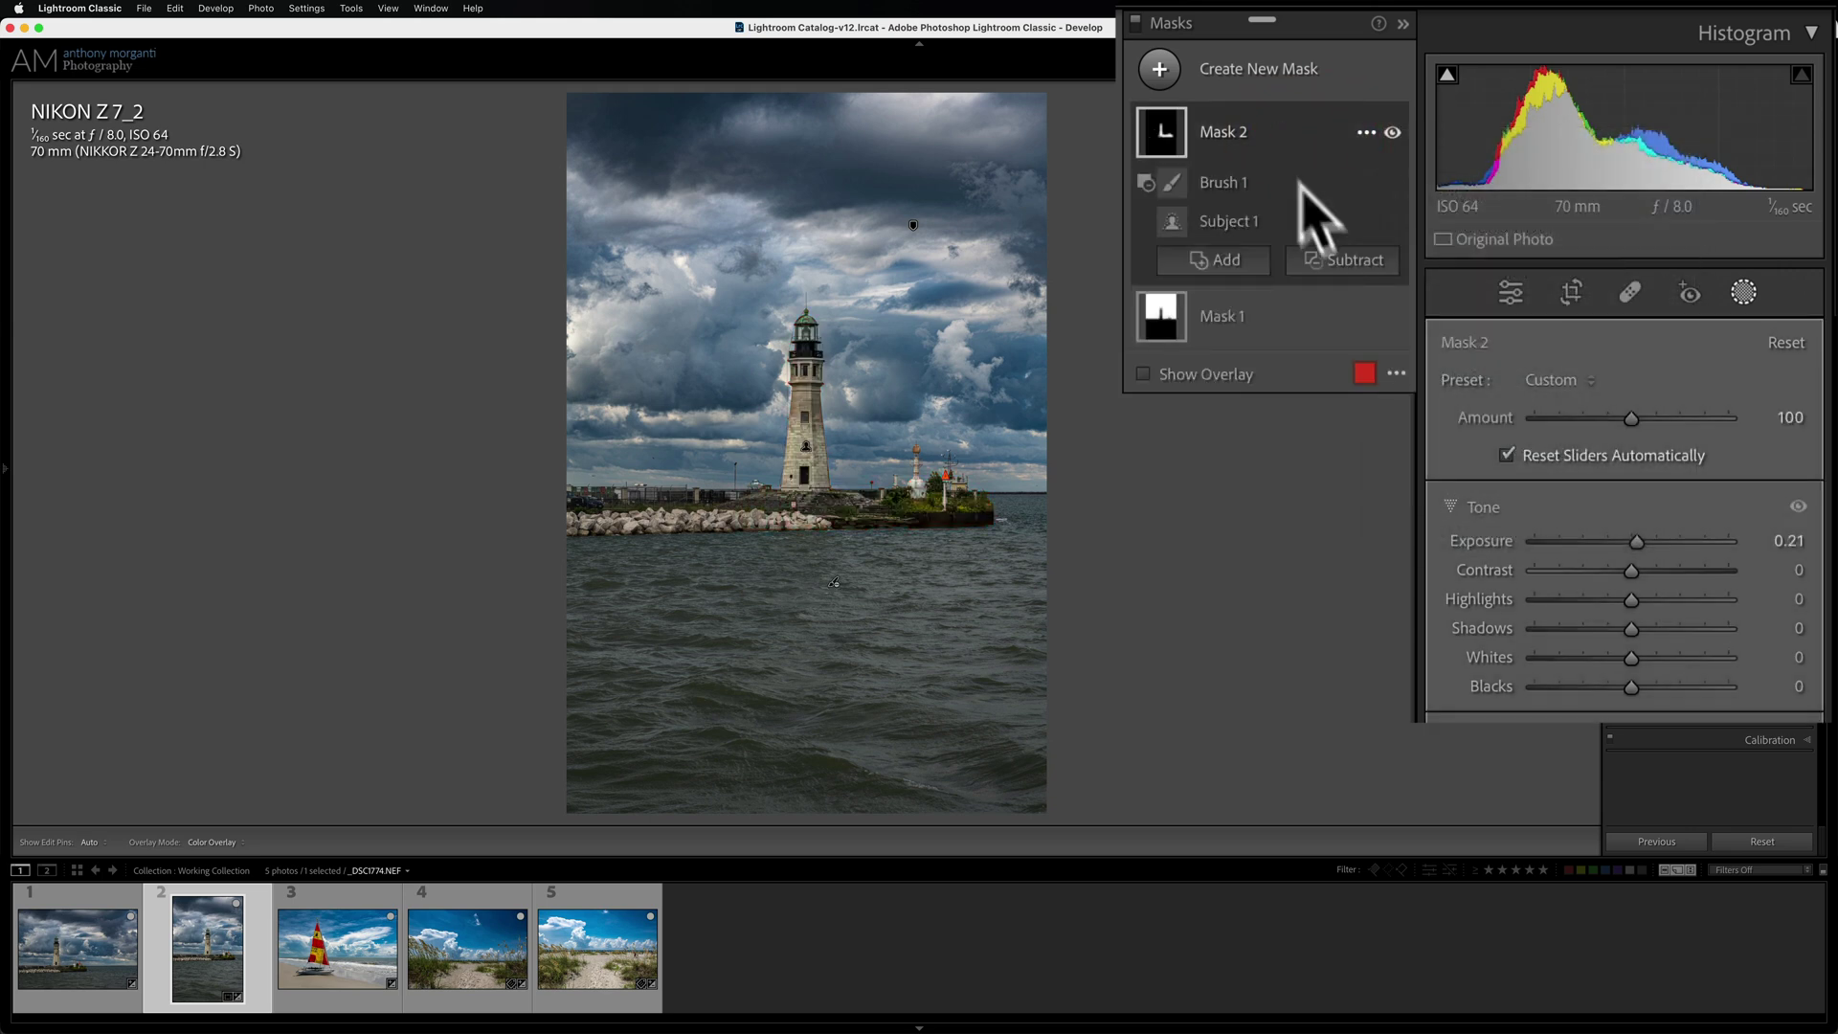
Brush-subtract the pier-end structures from Mask 2, checking the result with the red overlay.
left_click(1330, 260)
left_click(1364, 533)
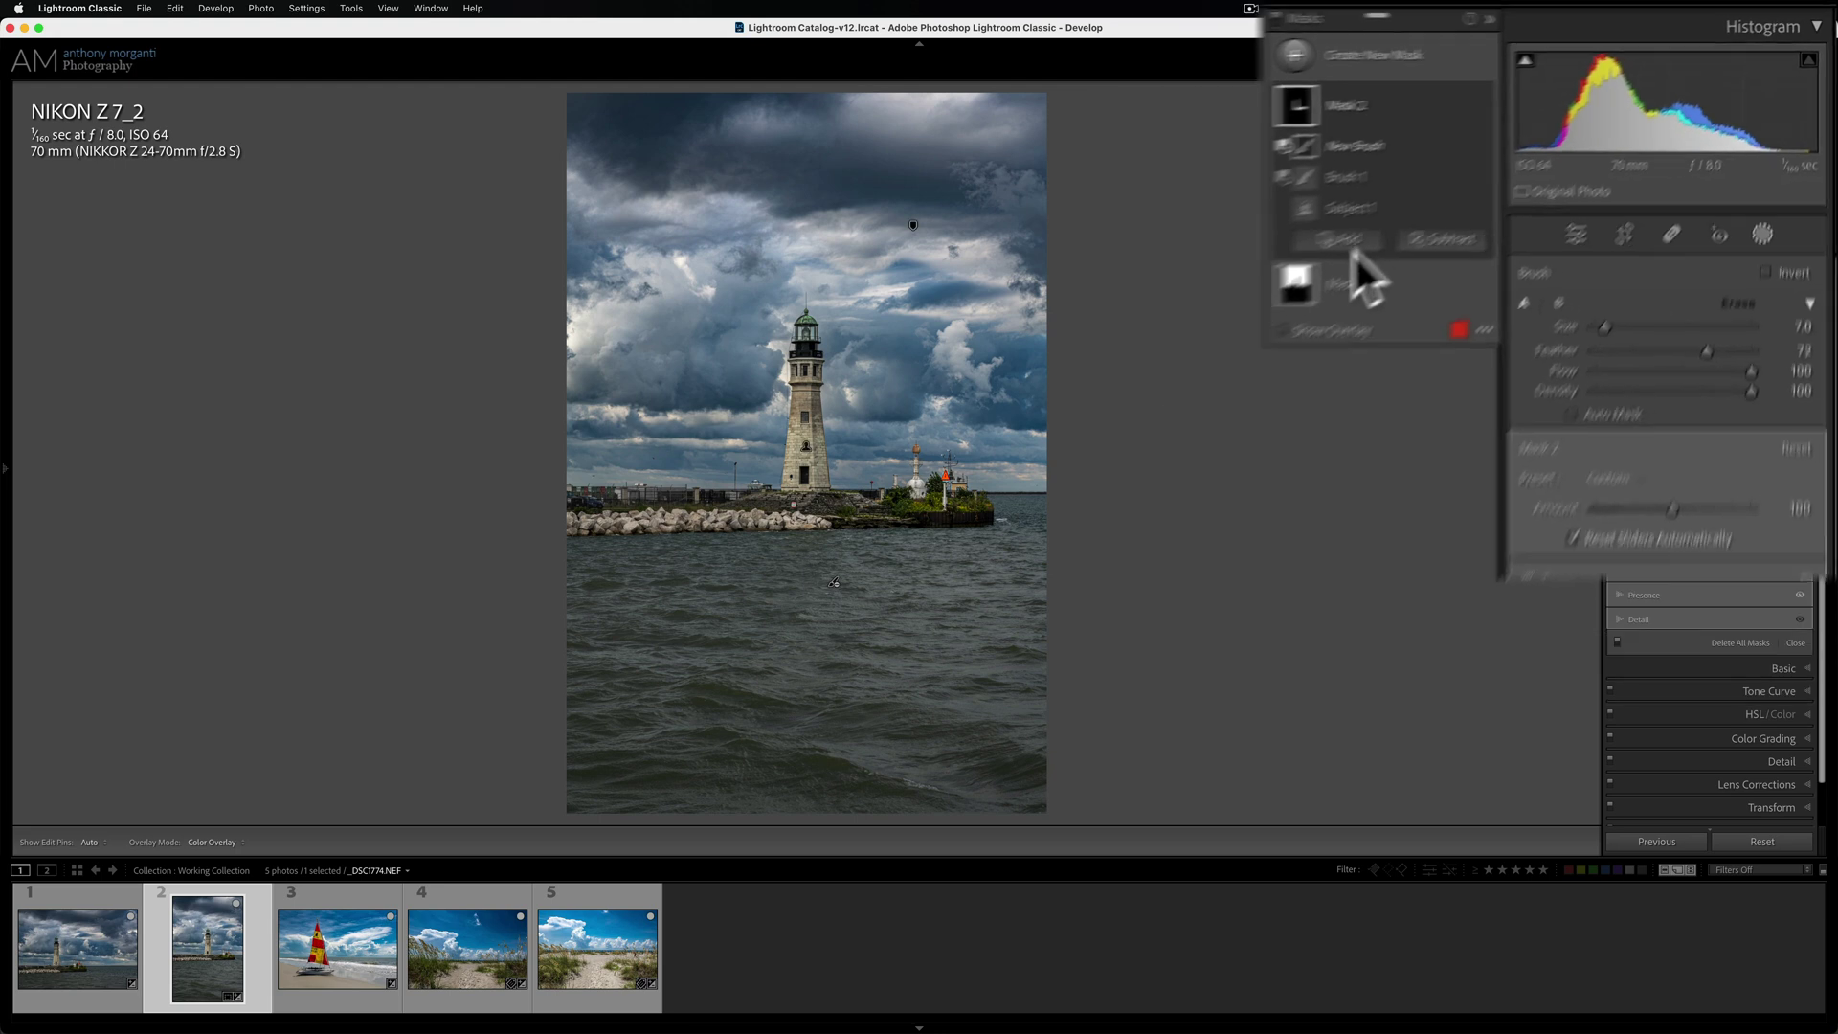
left_click(1462, 290)
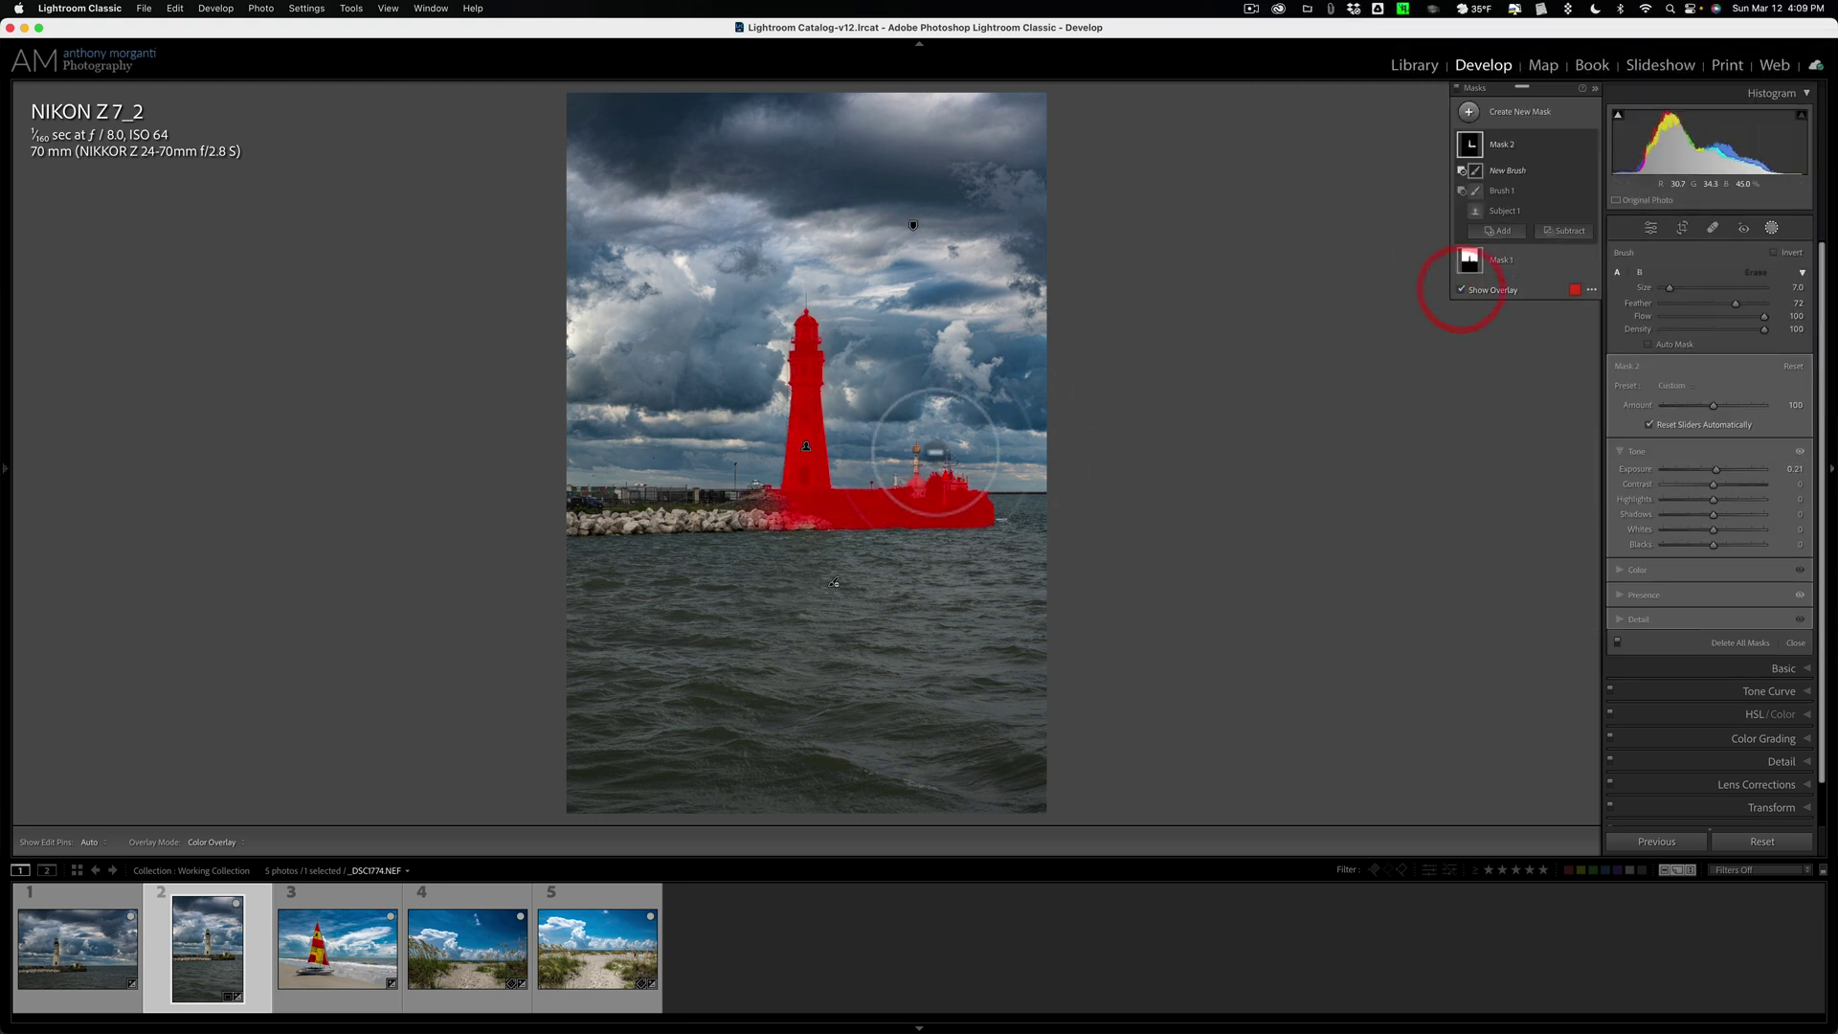
key("h")
mouse_move(943, 484)
left_mouse_down()
mouse_move(1005, 492)
mouse_move(944, 551)
mouse_move(918, 478)
mouse_move(761, 512)
mouse_move(847, 517)
mouse_move(941, 476)
left_mouse_up()
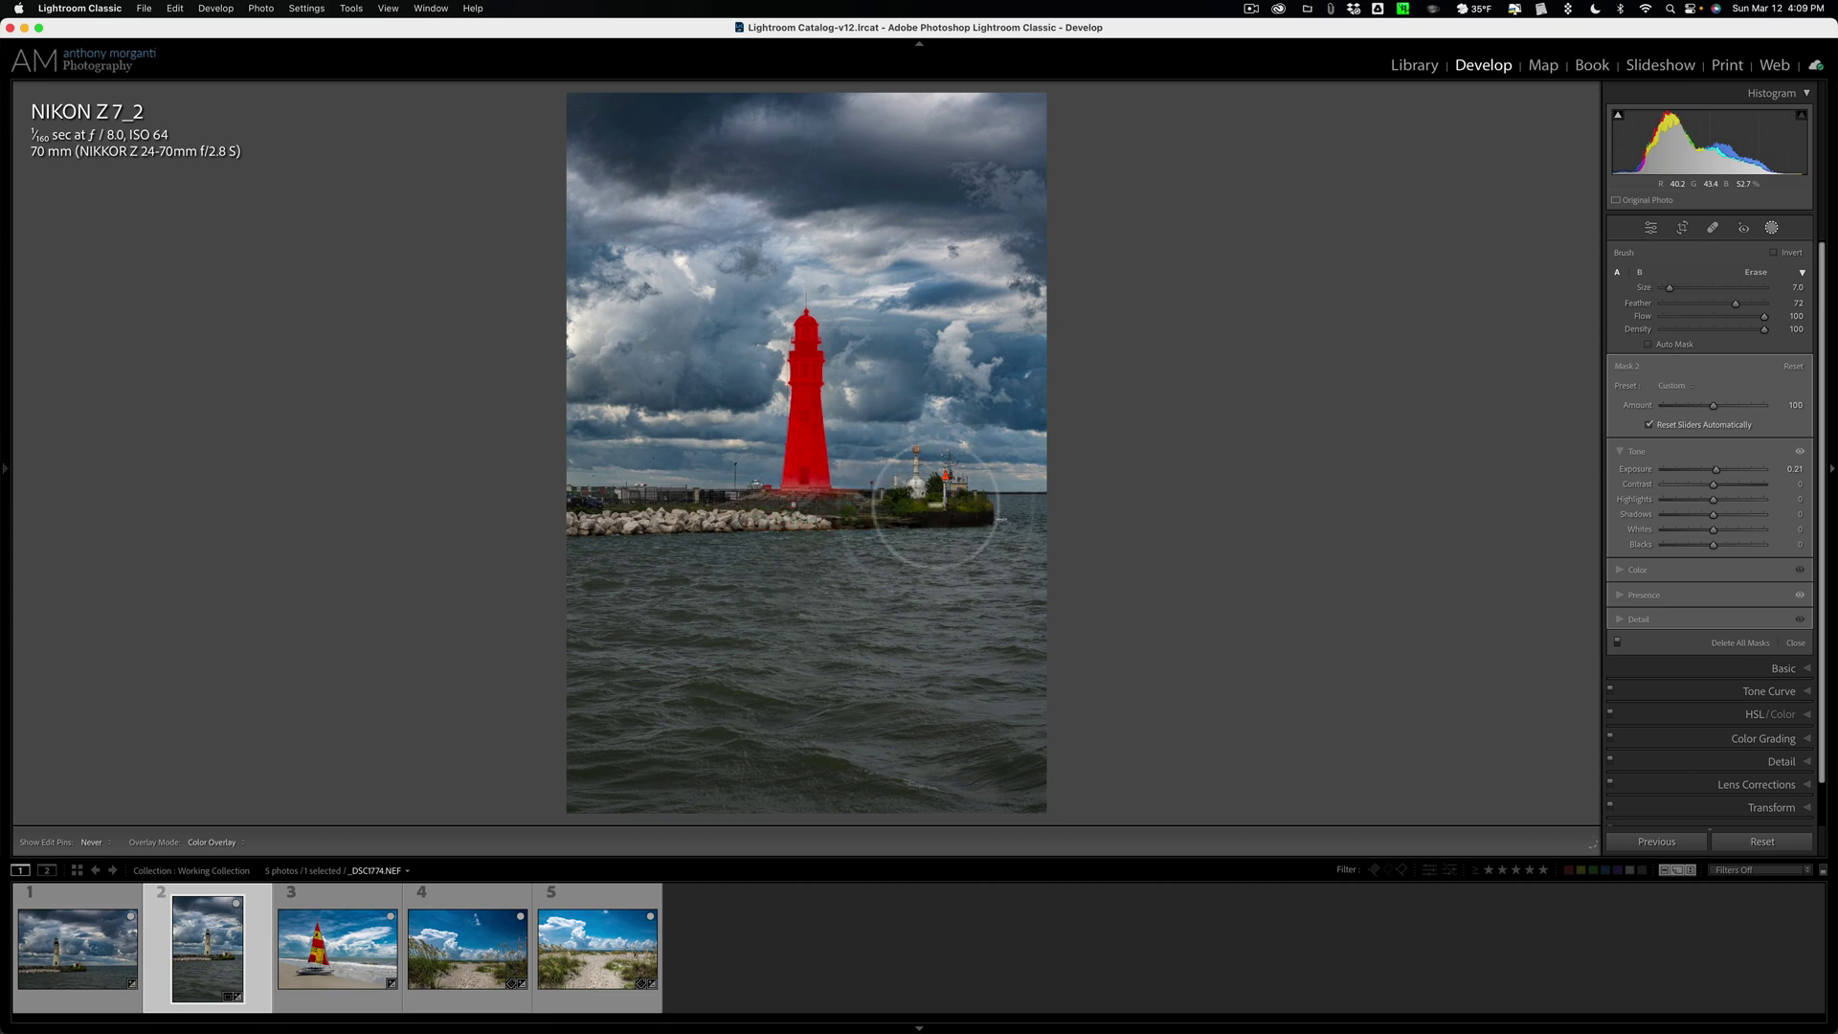
key("h")
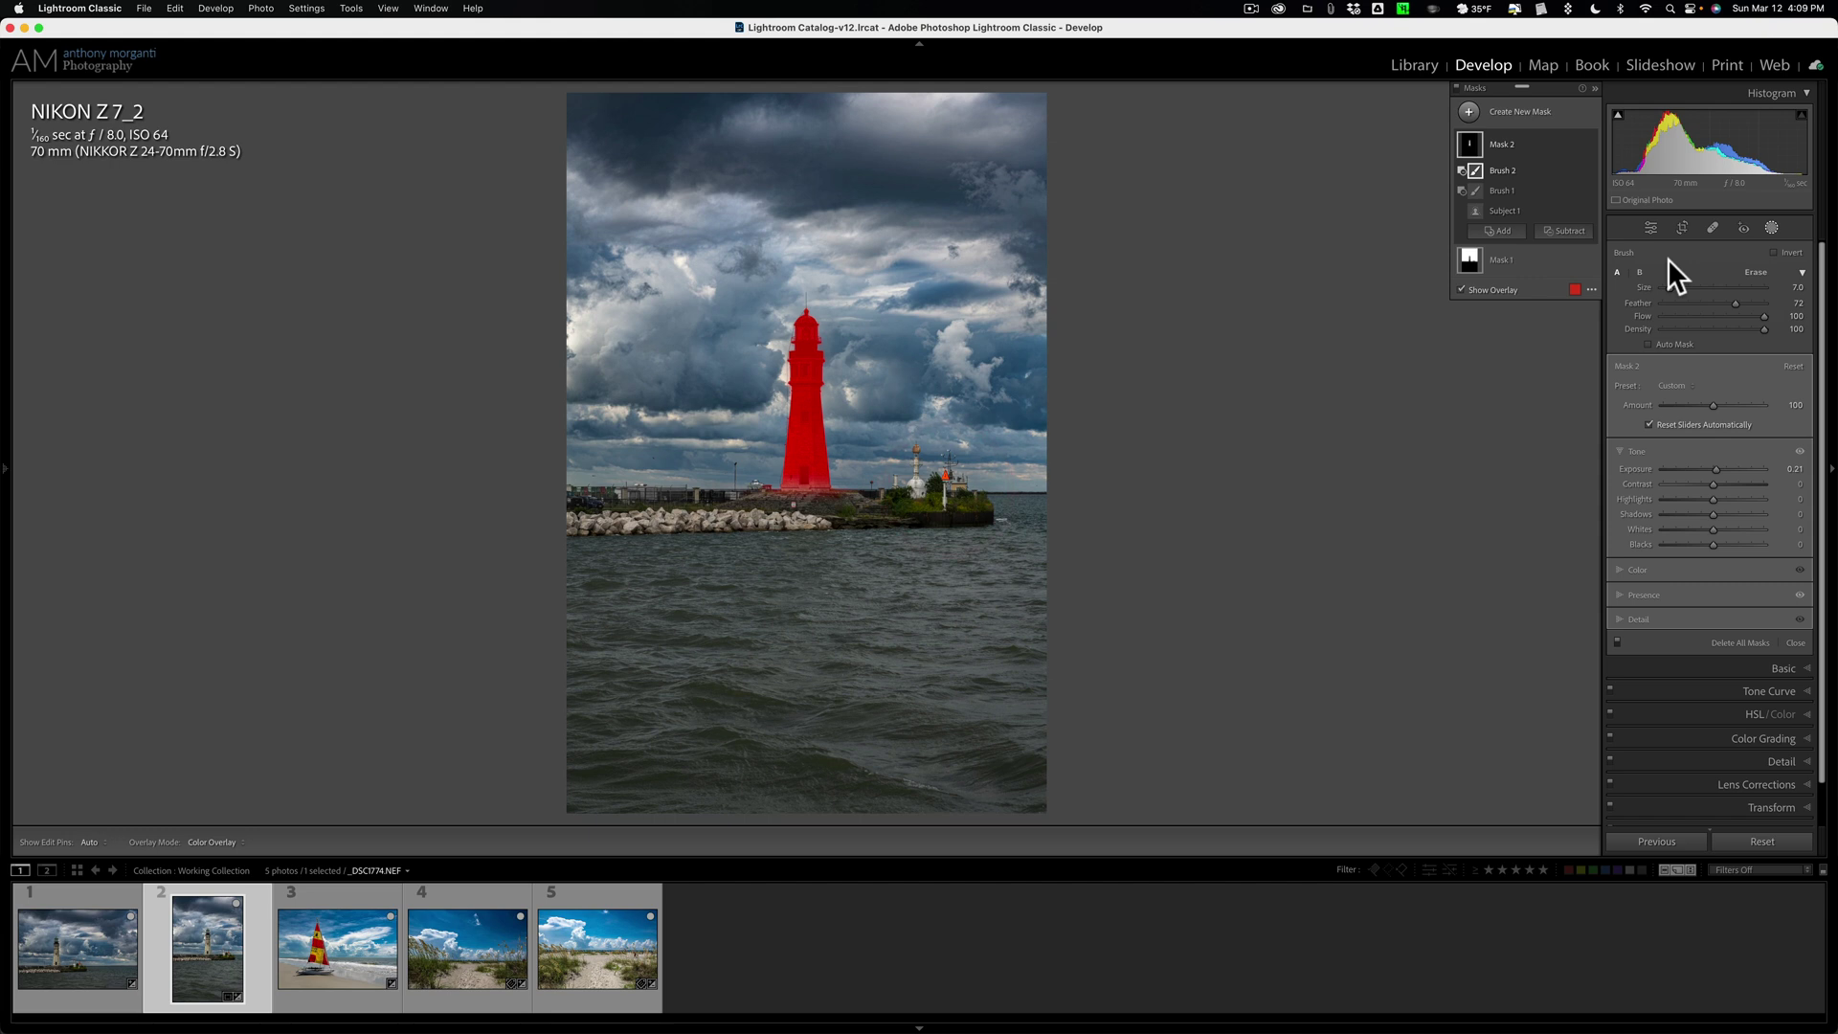
left_click(1462, 289)
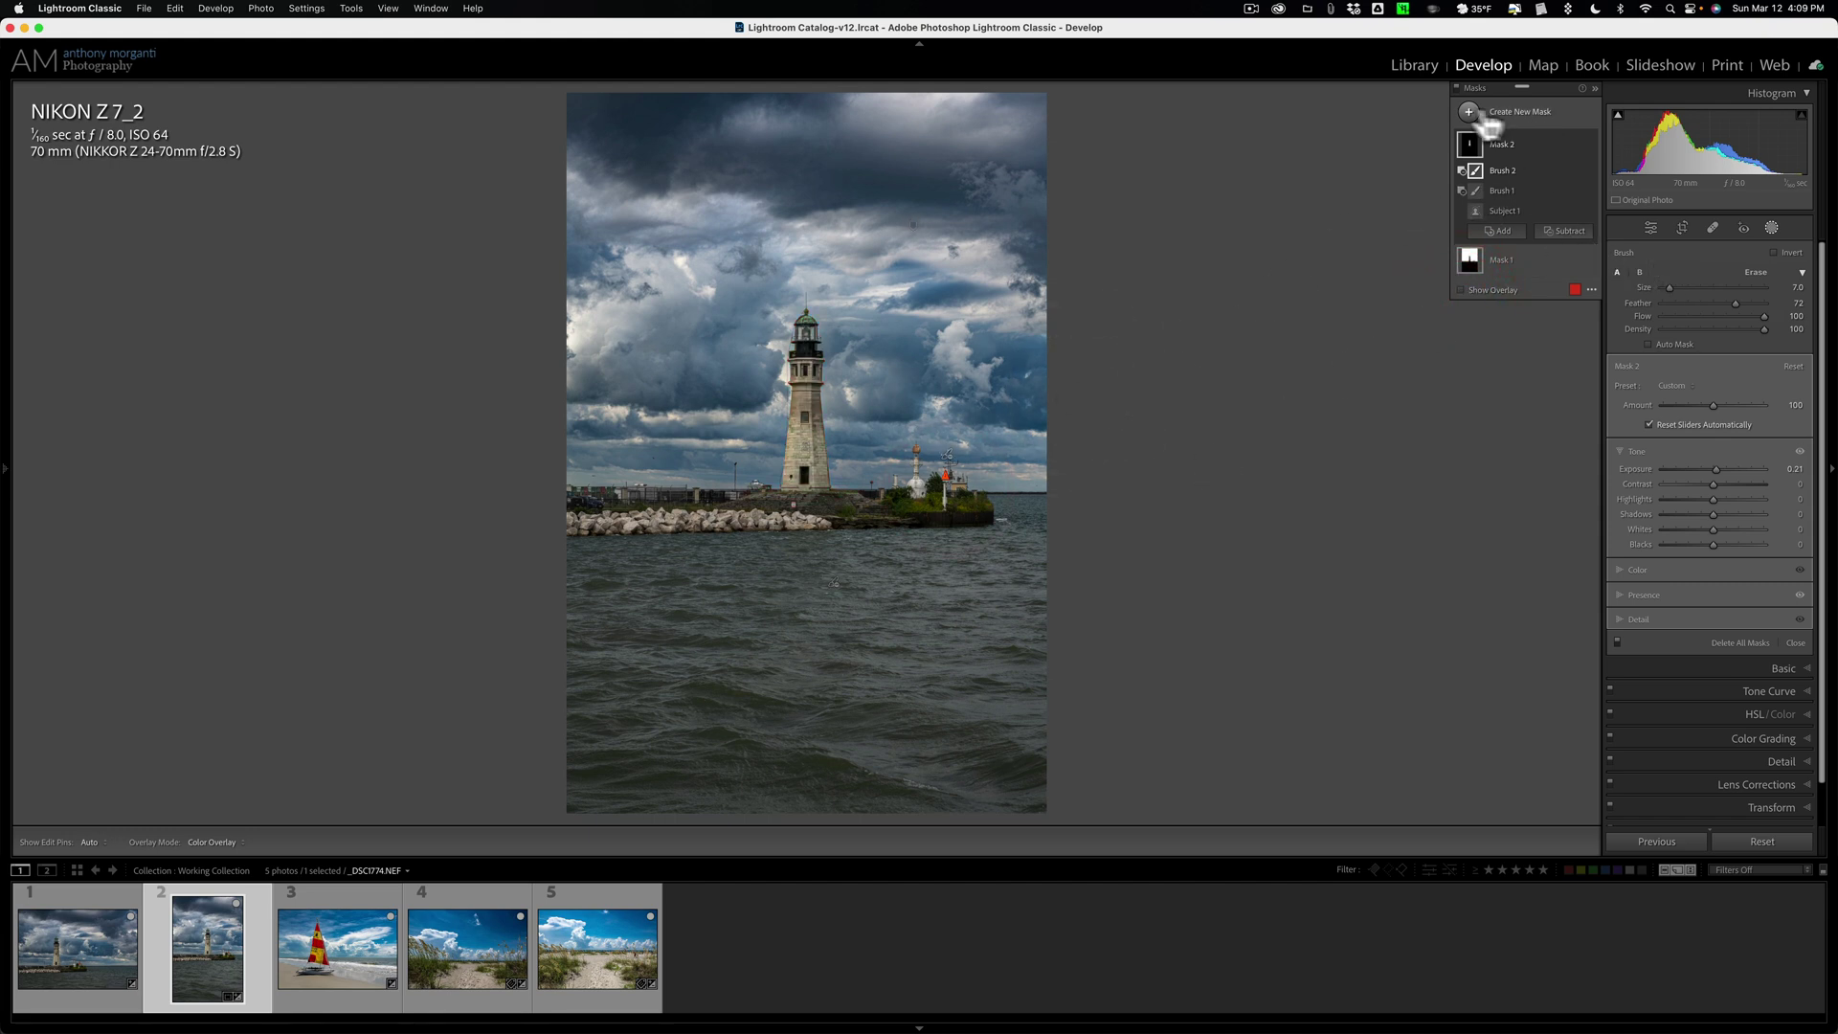
Delete all masks from the sailboat photo, then return to the horizontal lighthouse photo.
left_click(335, 970)
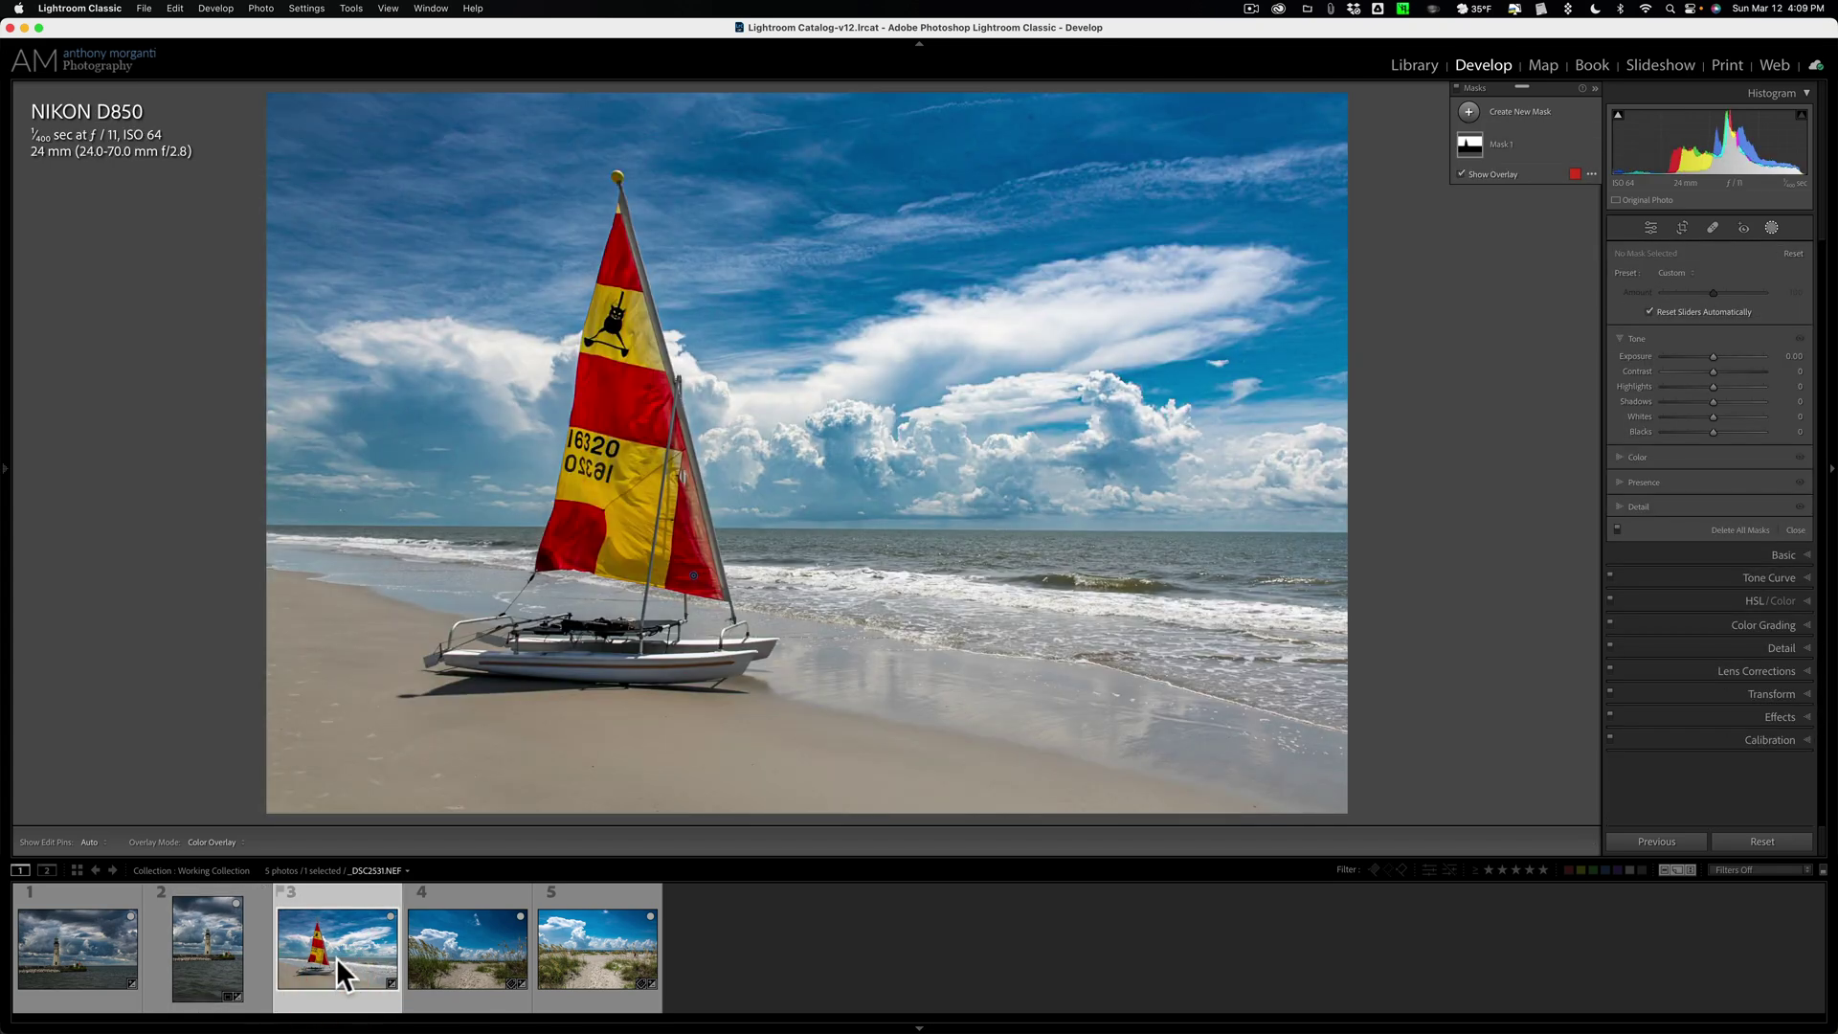
left_click(1720, 527)
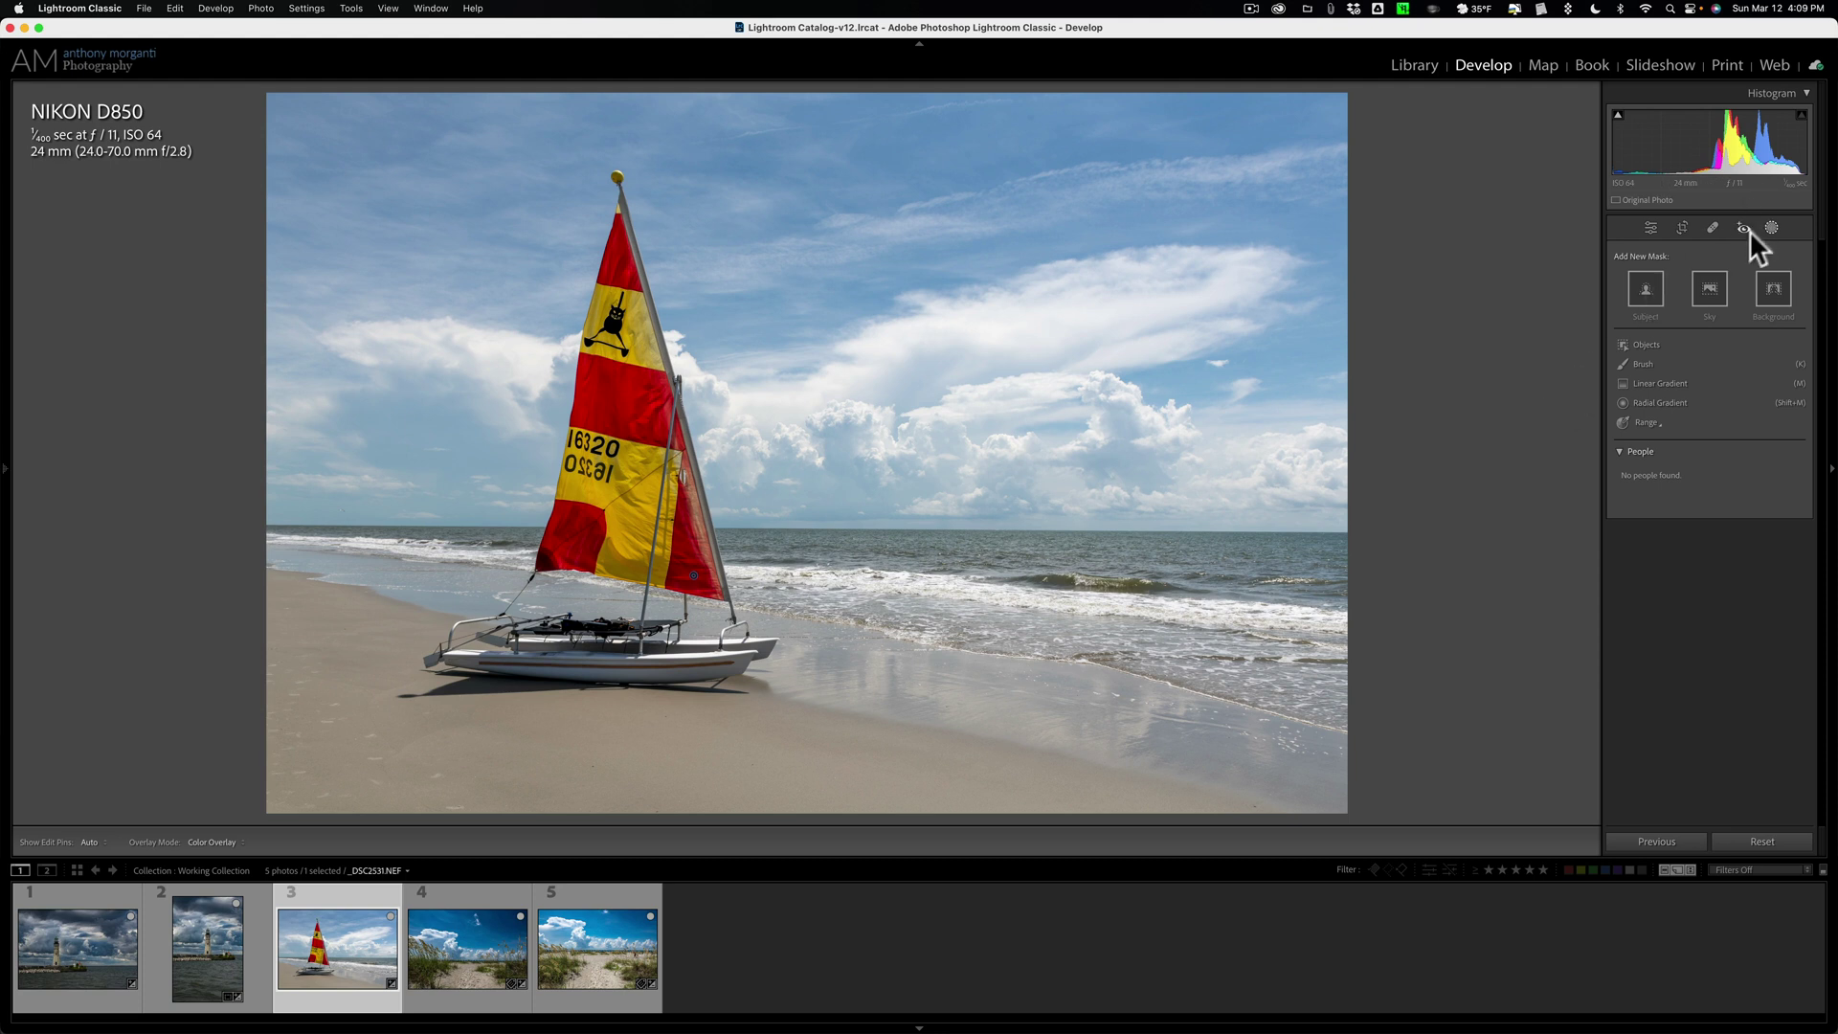
left_click(1641, 223)
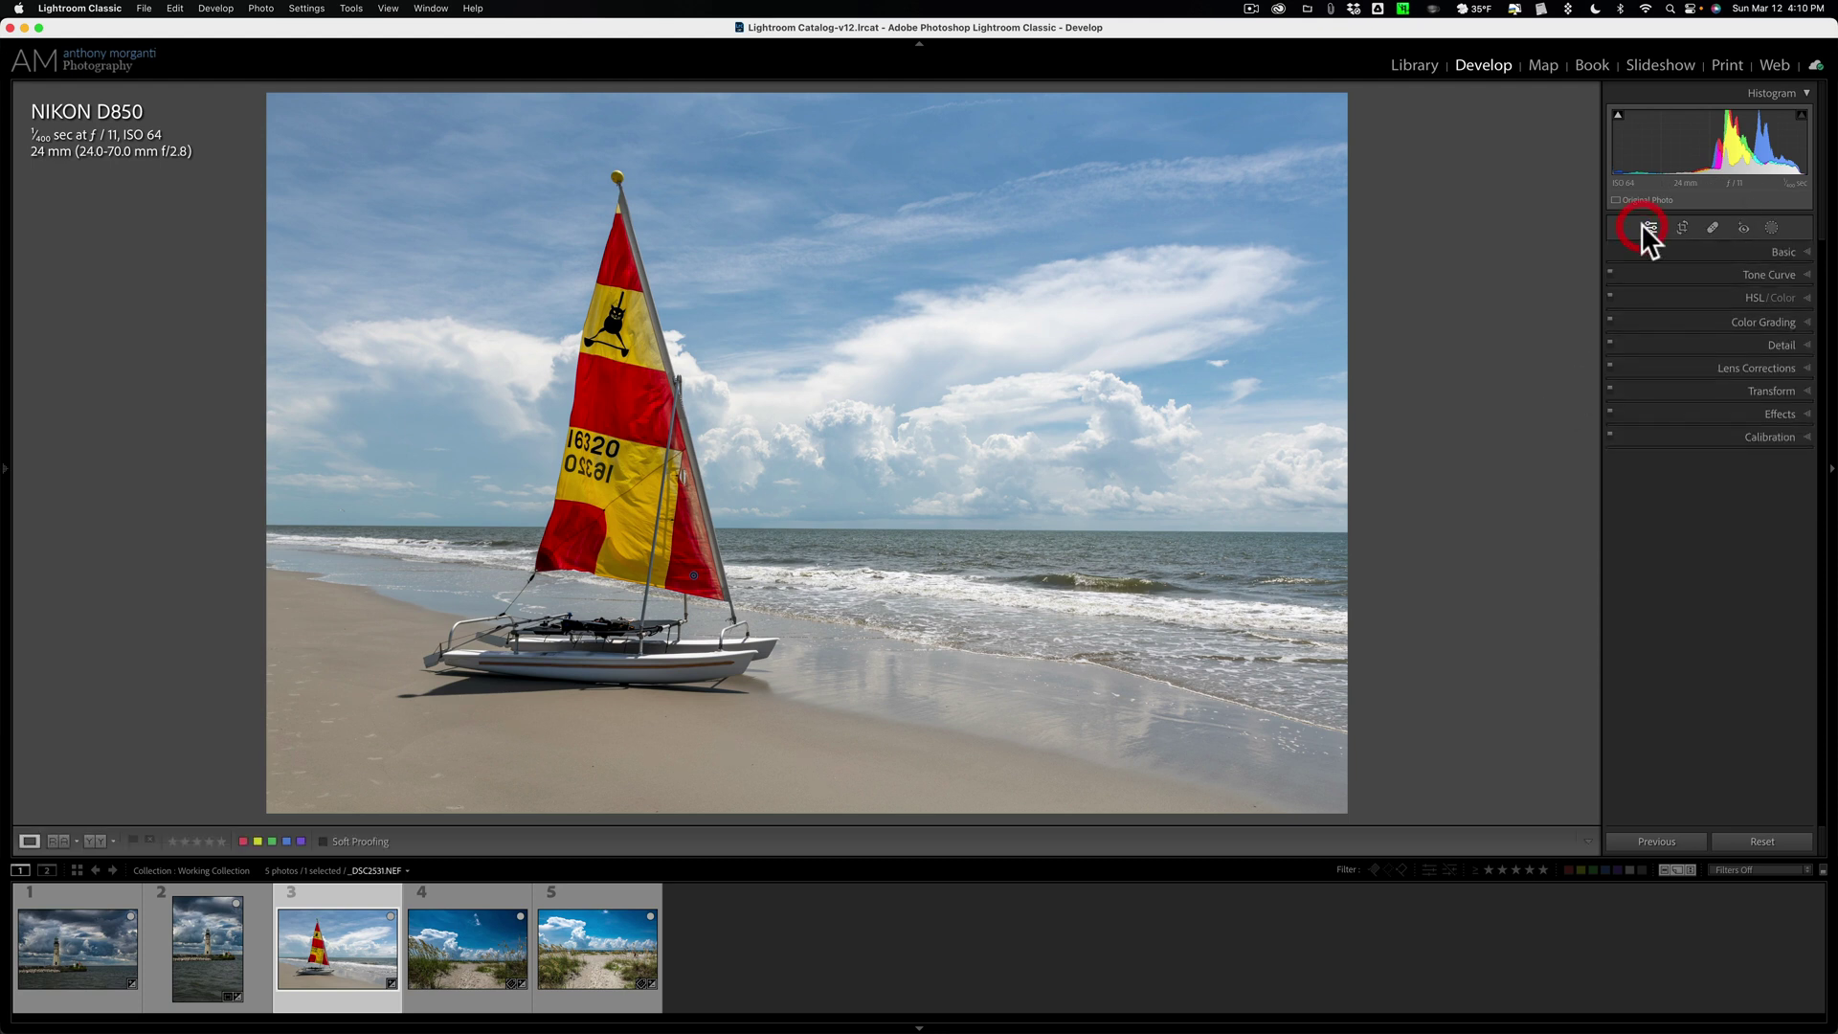
left_click(1778, 255)
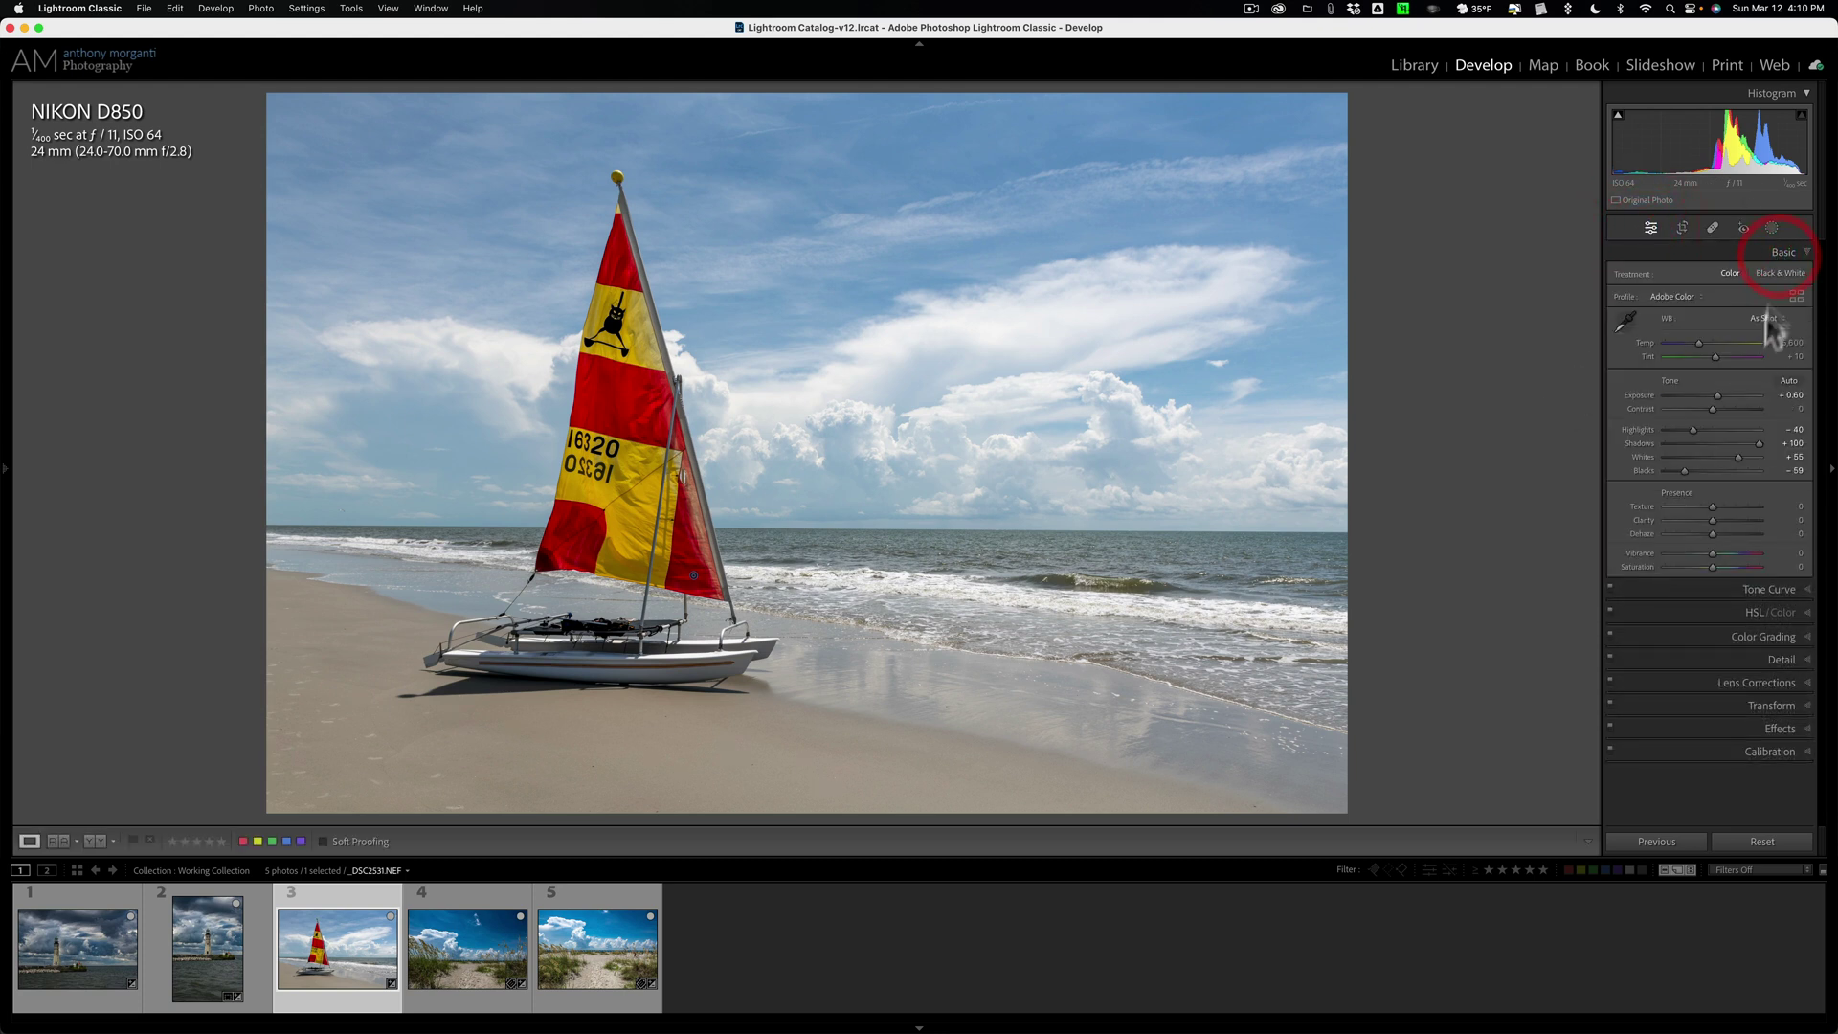
left_click(1778, 250)
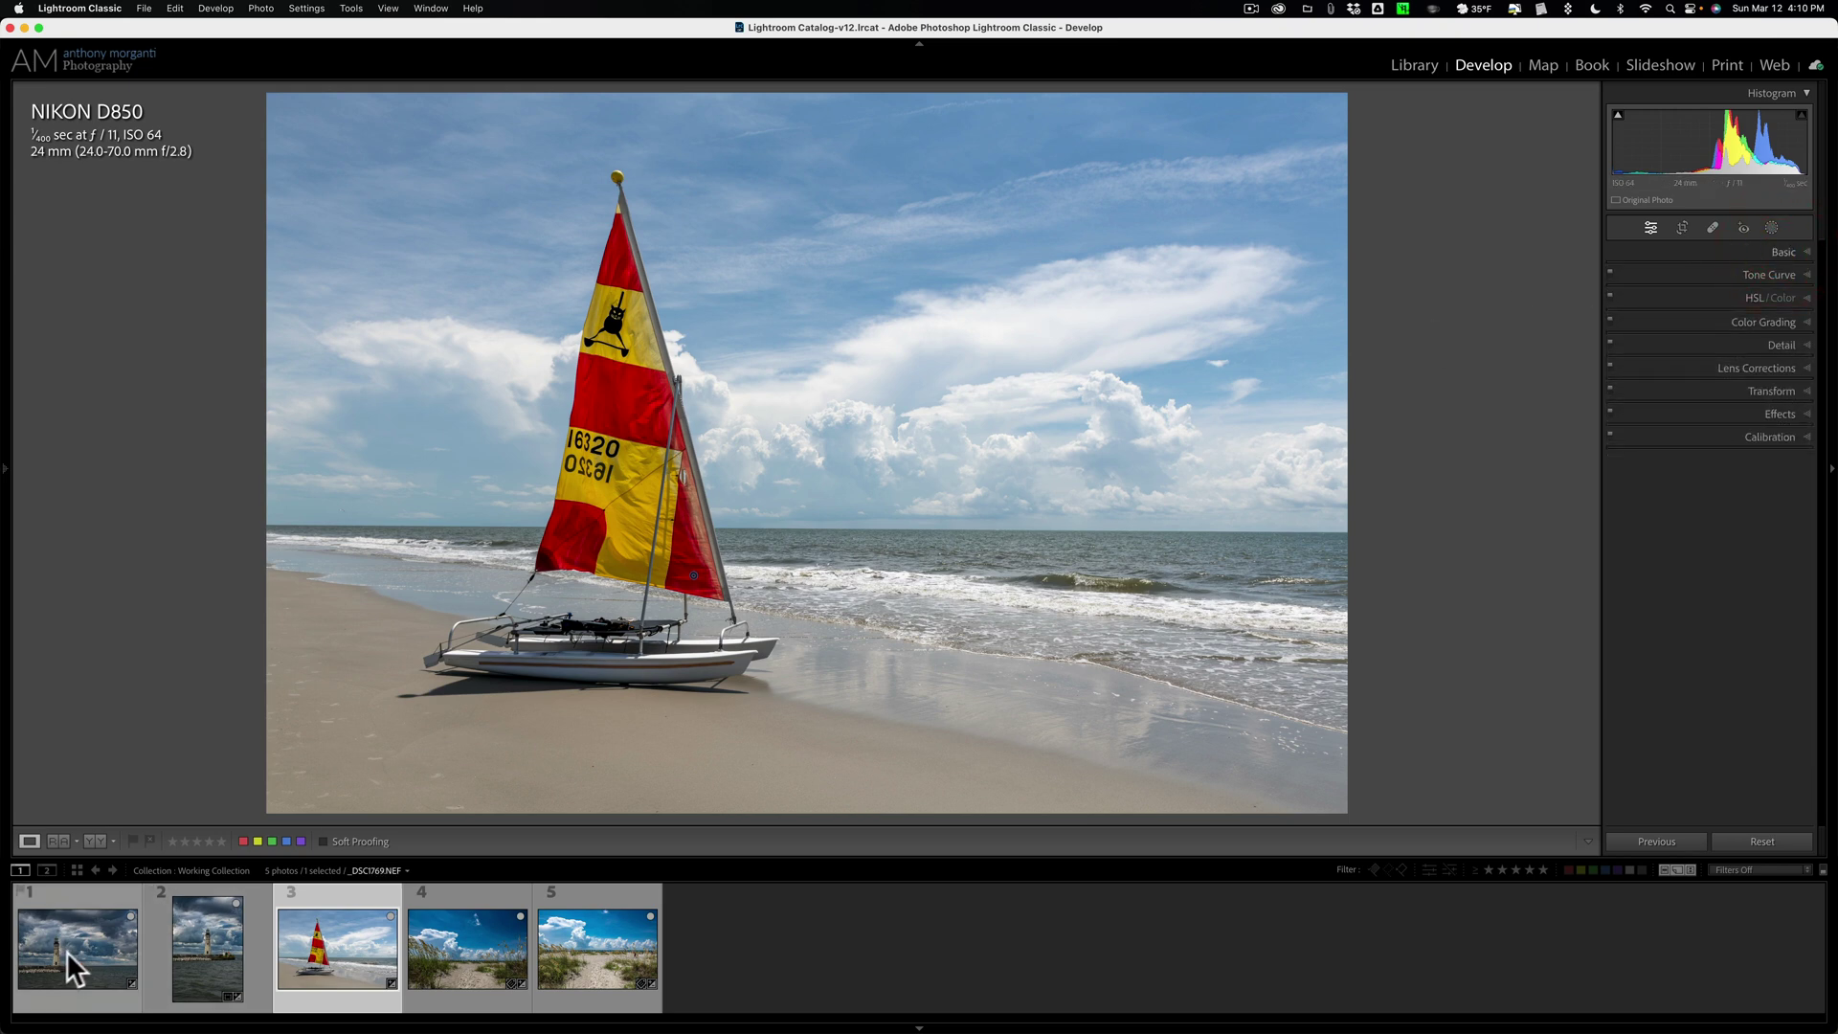
left_click(99, 946)
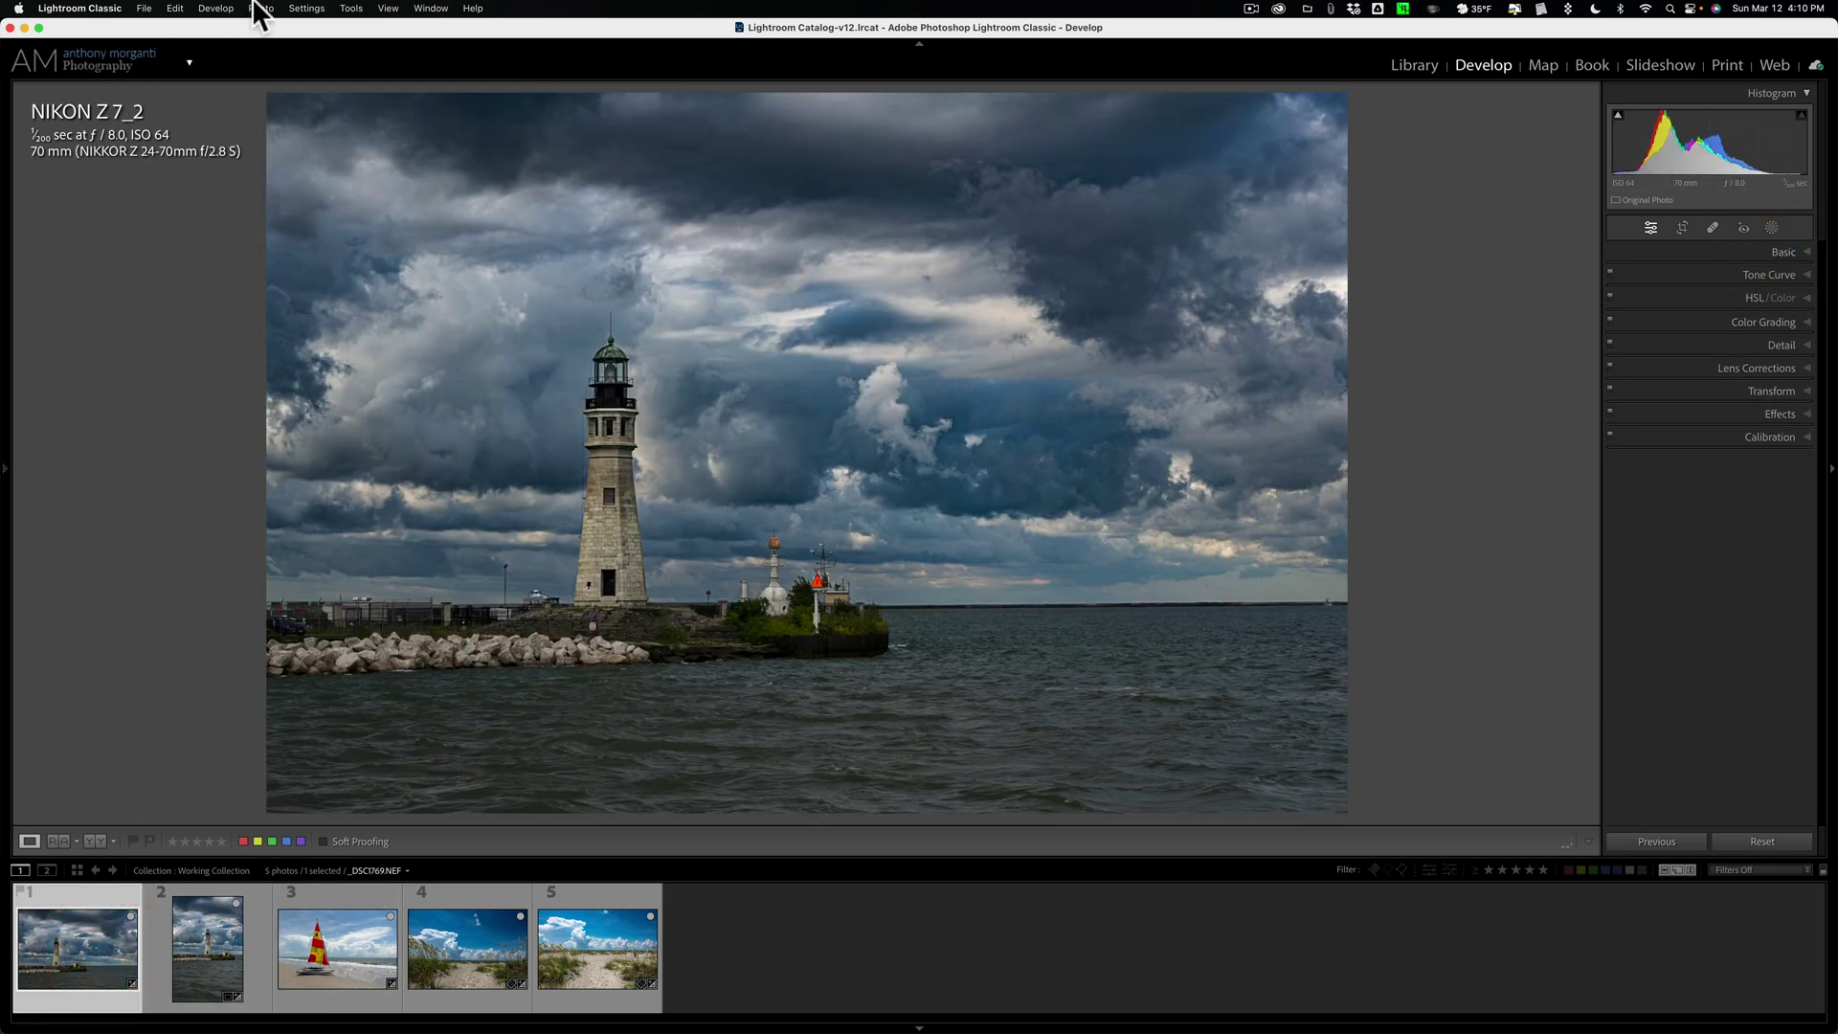
Copy Mask 1 and Mask 2 from the horizontal lighthouse photo's settings.
left_click(235, 14)
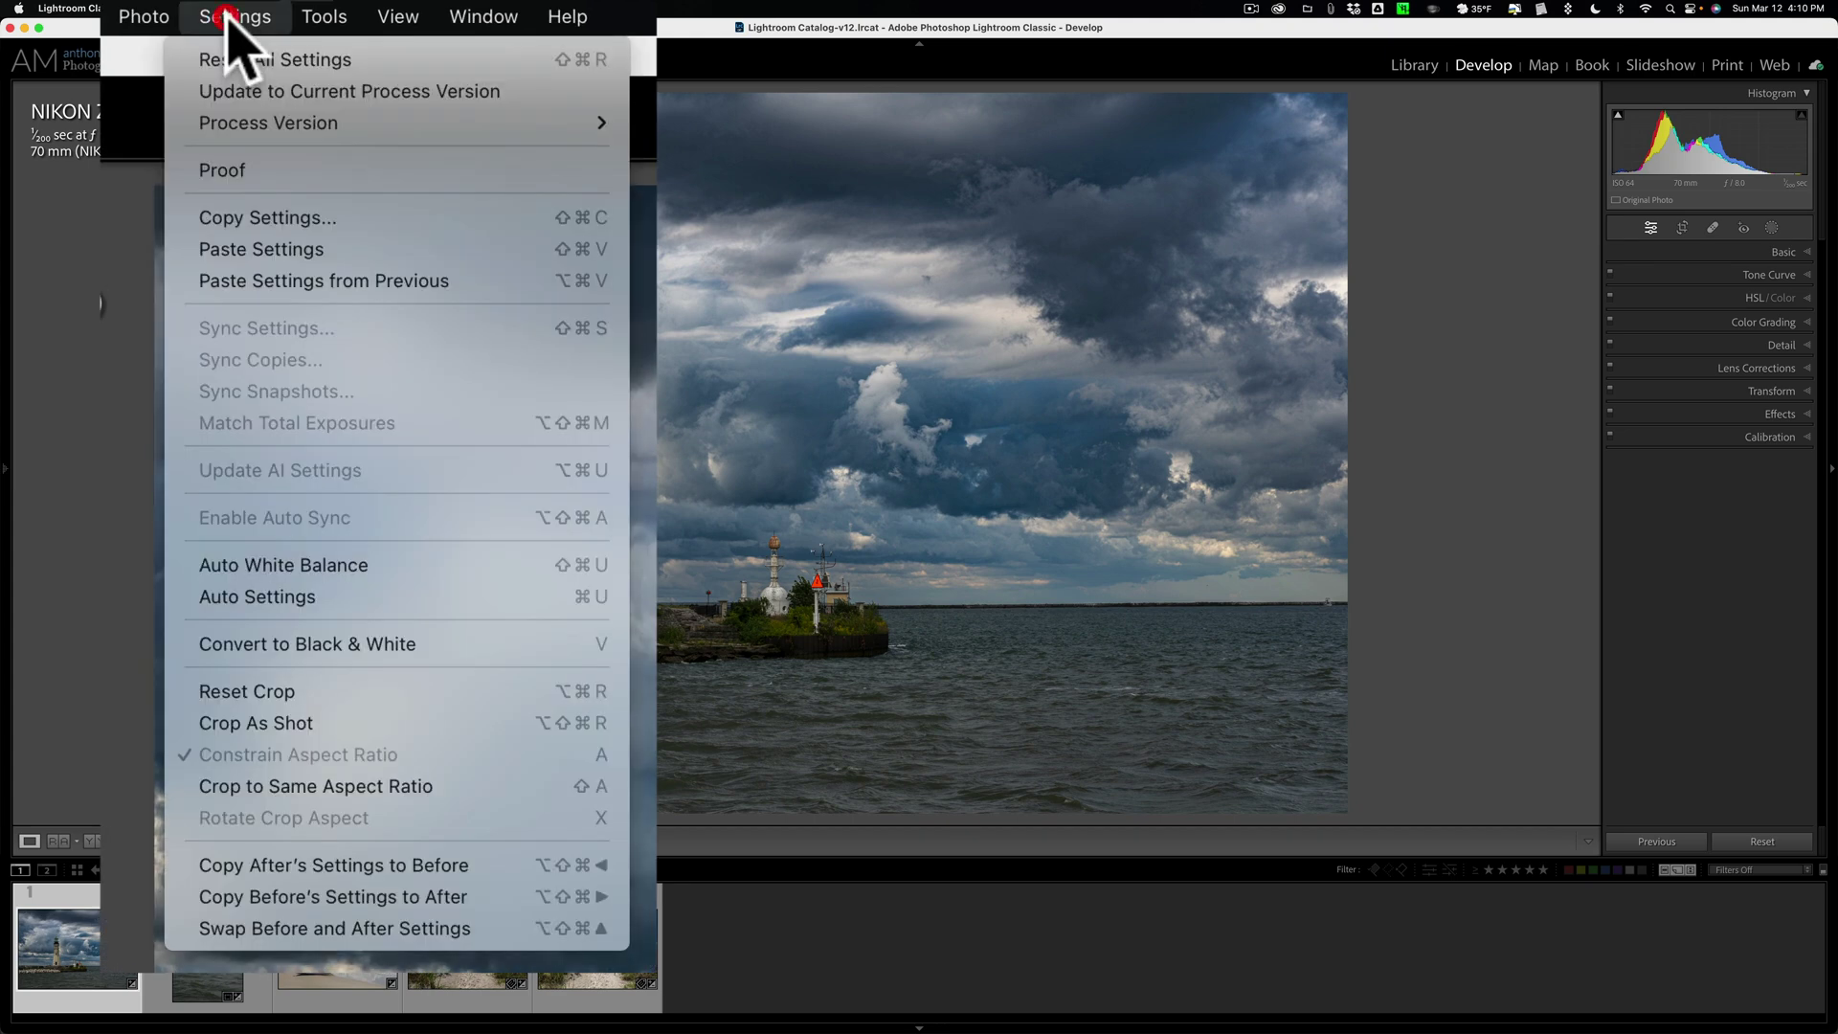
left_click(268, 218)
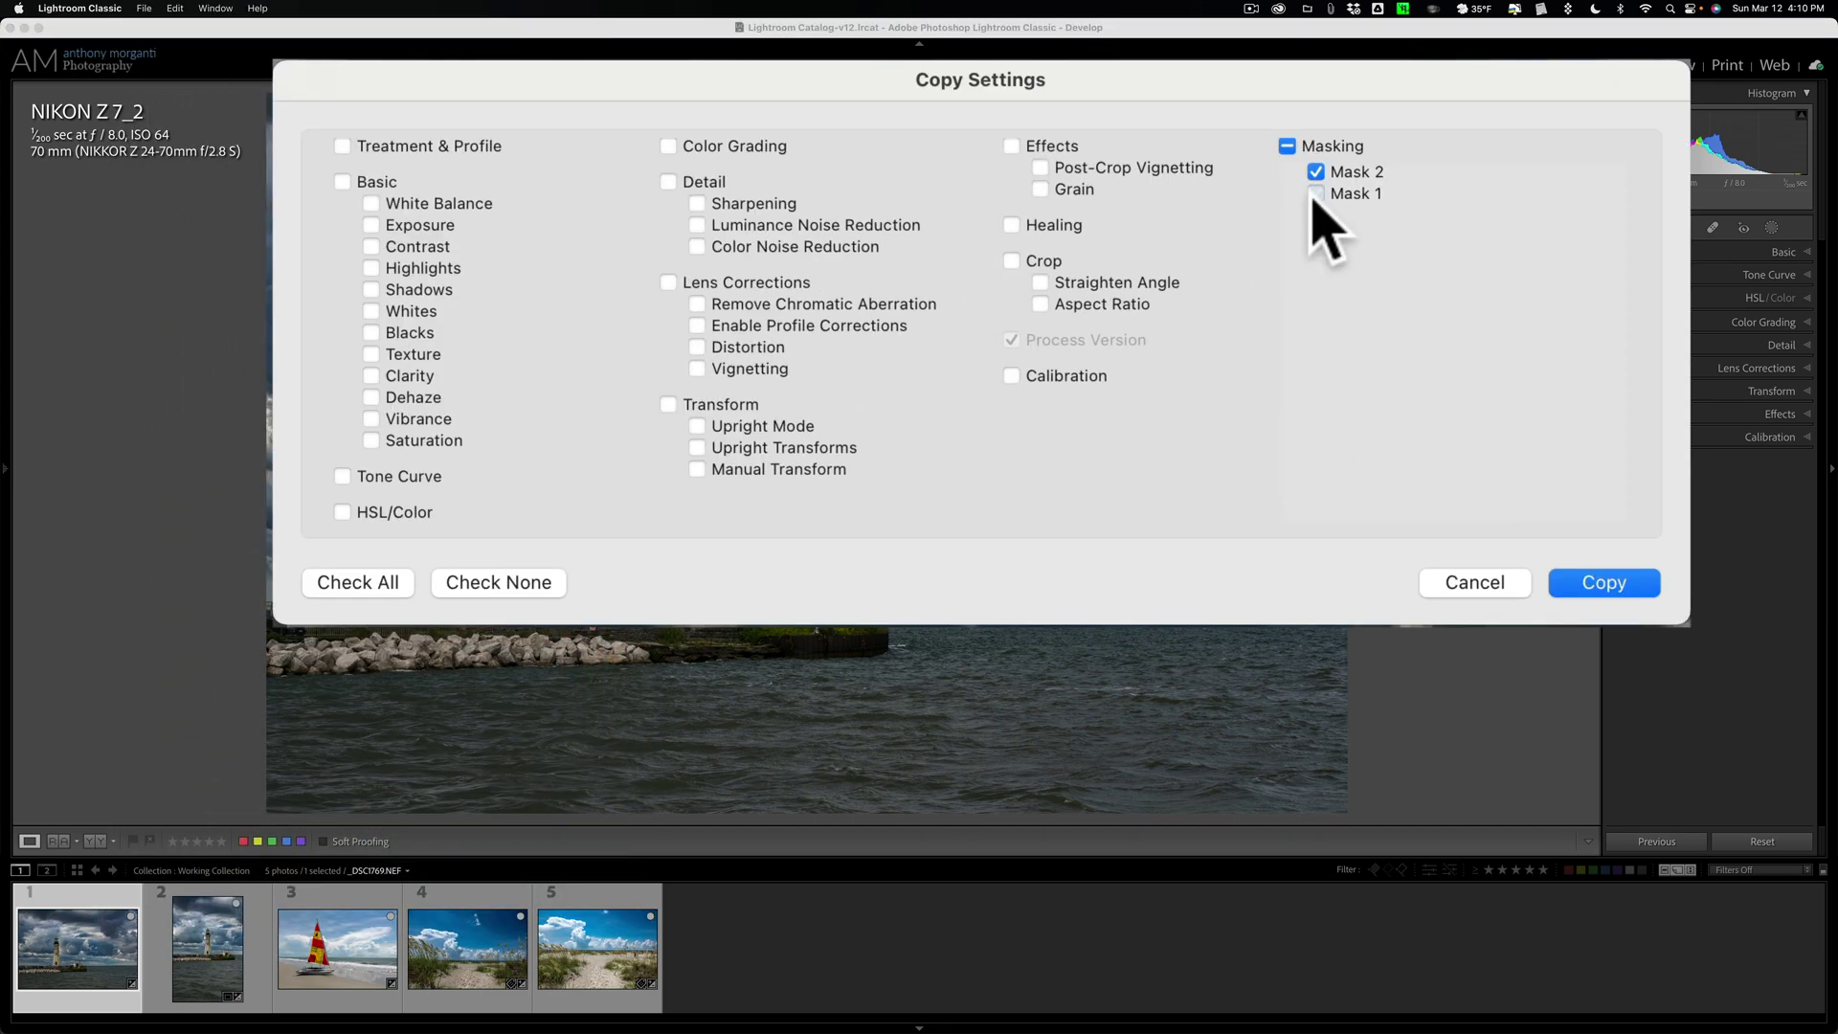
left_click(1149, 268)
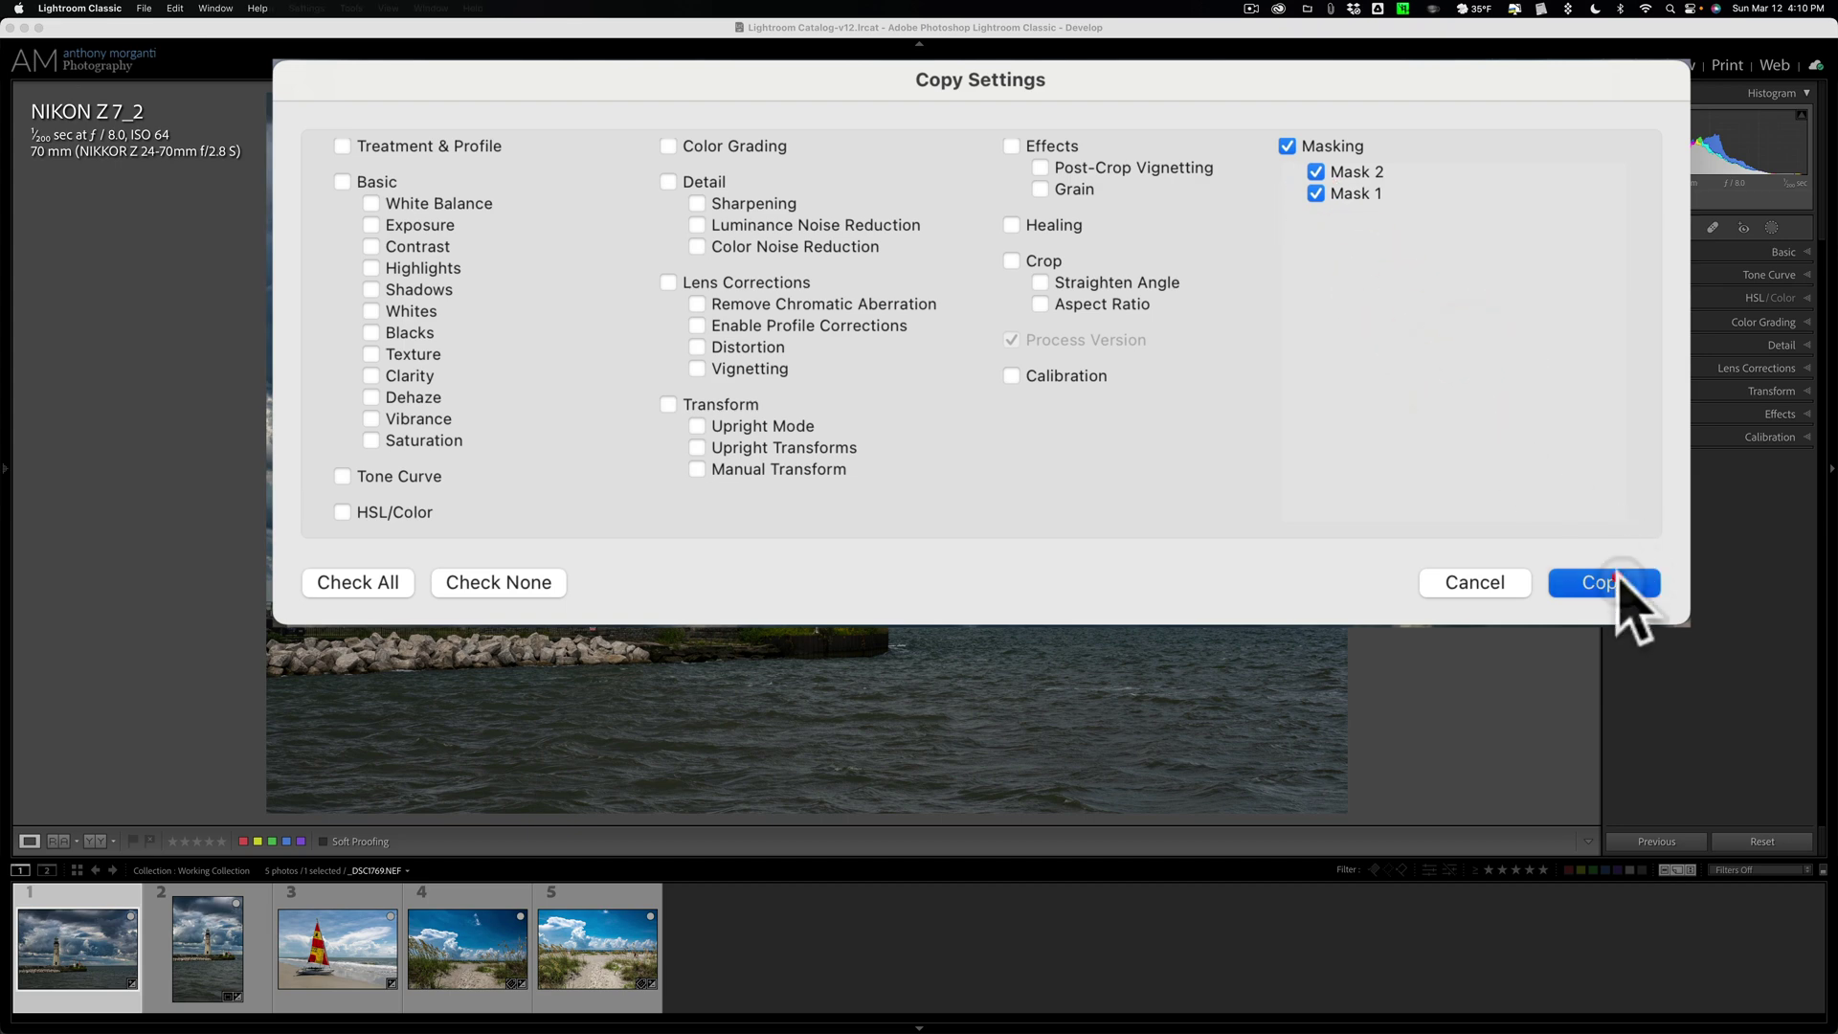
left_click(1617, 582)
Paste both copied masks onto the sailboat photo.
left_click(331, 930)
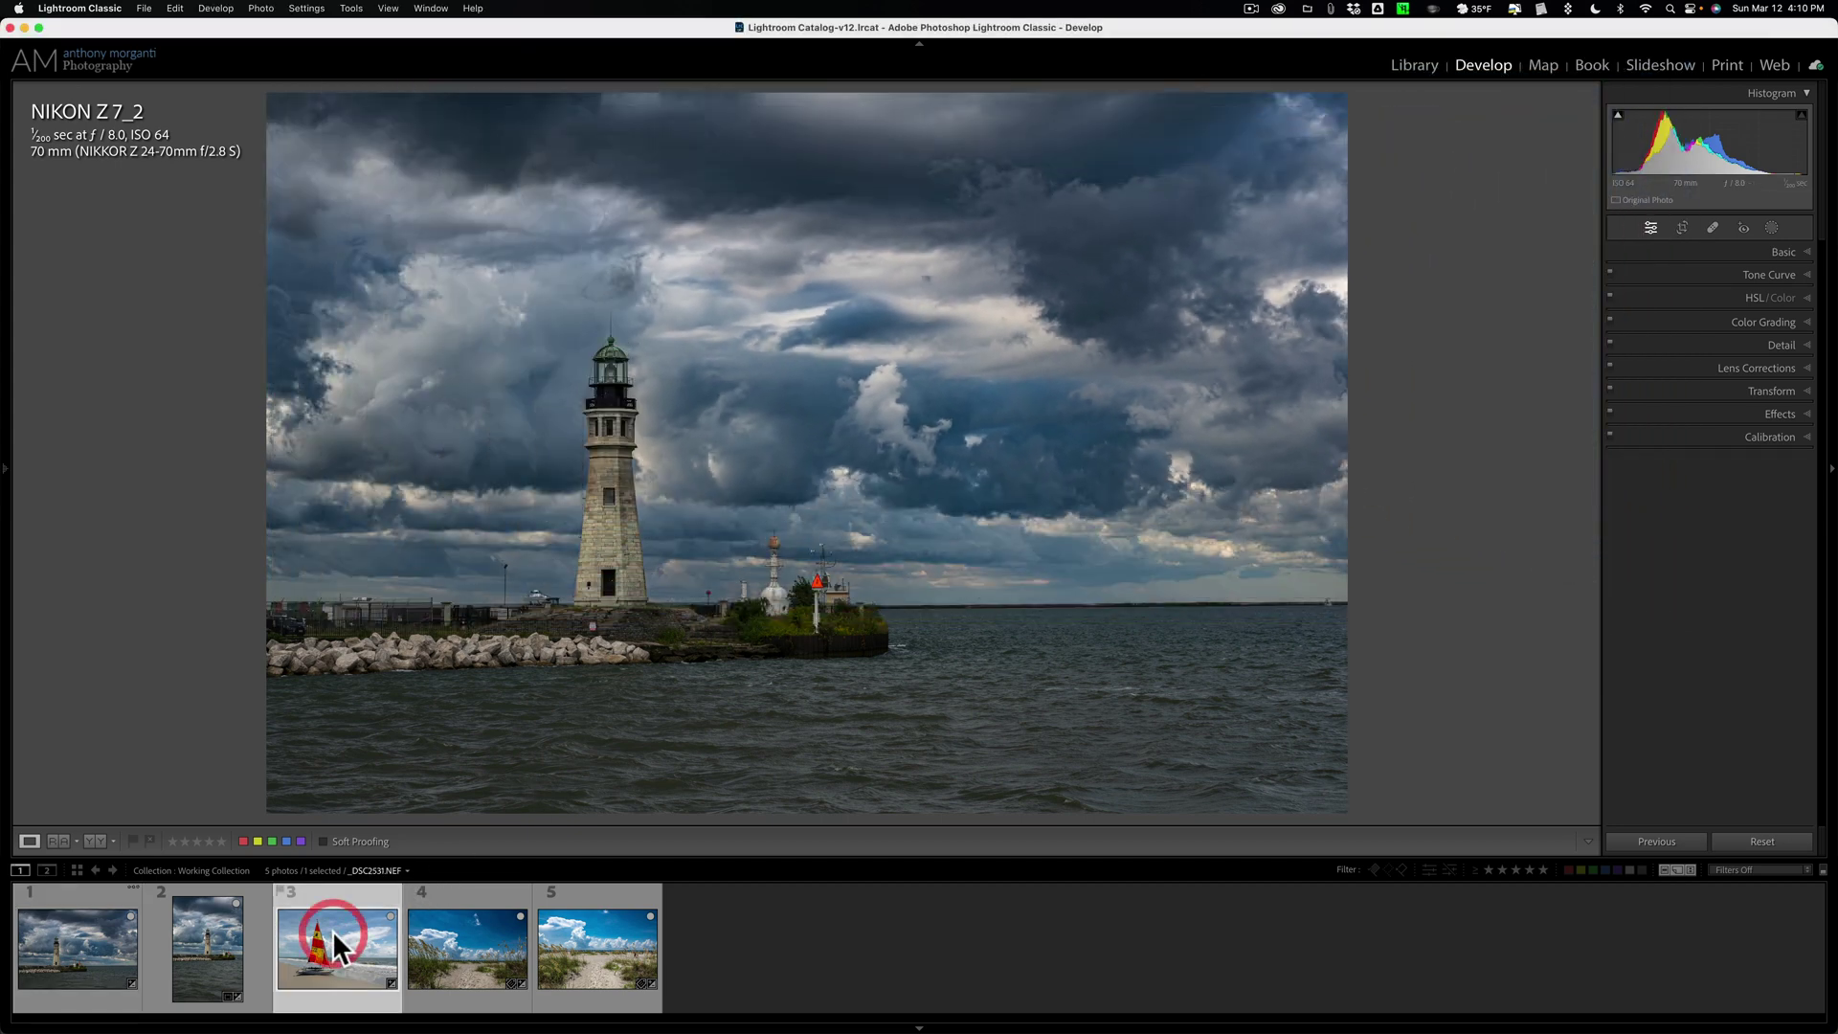
left_click(307, 9)
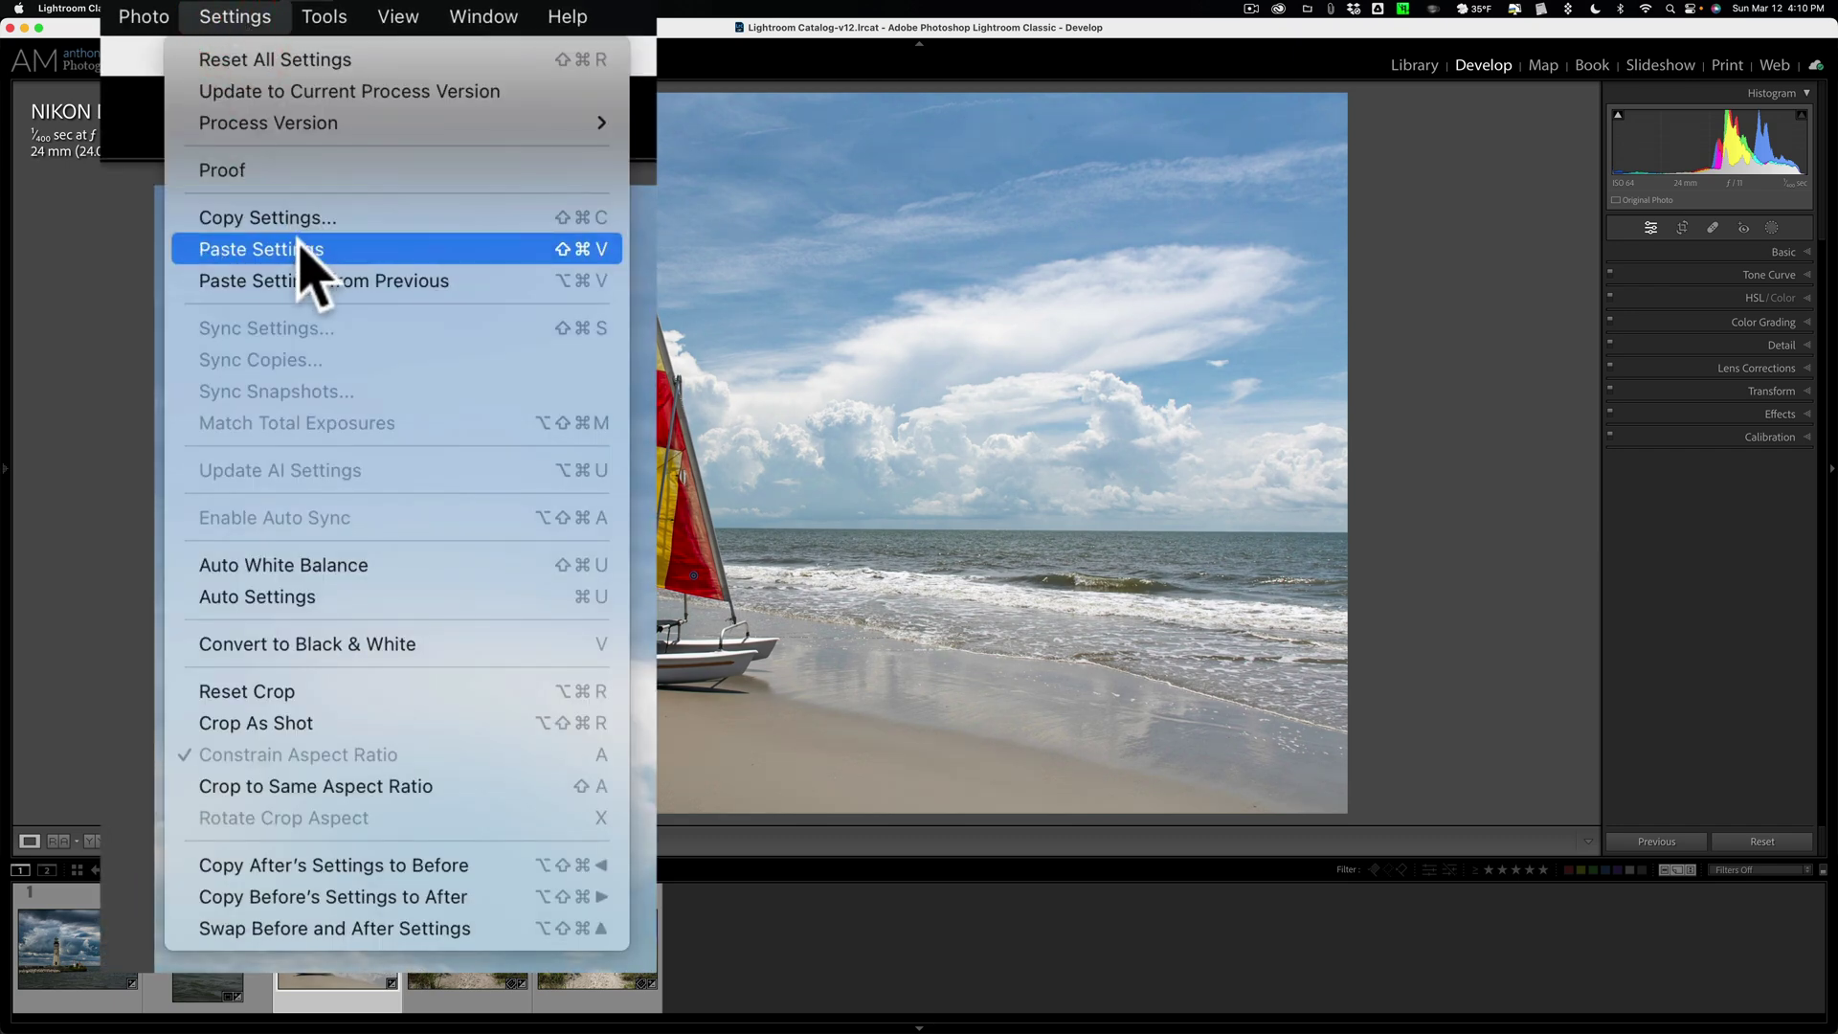
left_click(337, 125)
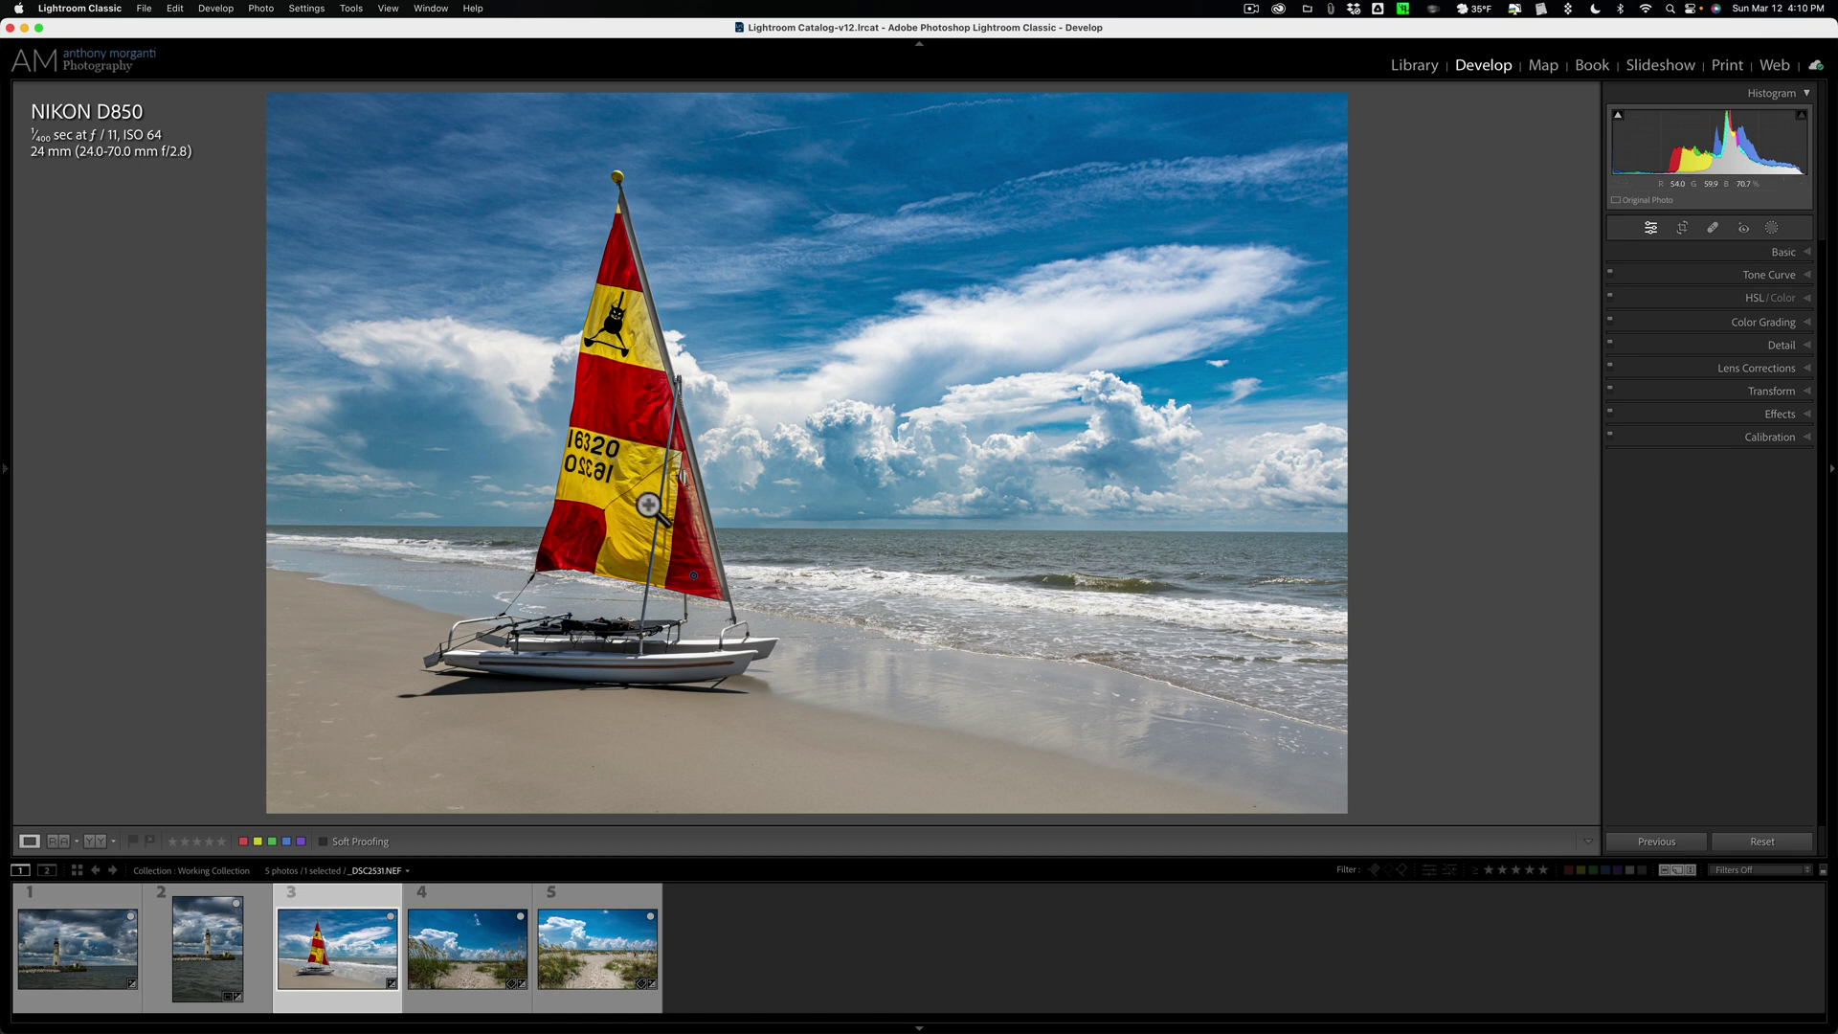
Preview Mask 2's overlay on the sailboat and expand it to list Brush 1 and Subject 1.
left_click(1771, 228)
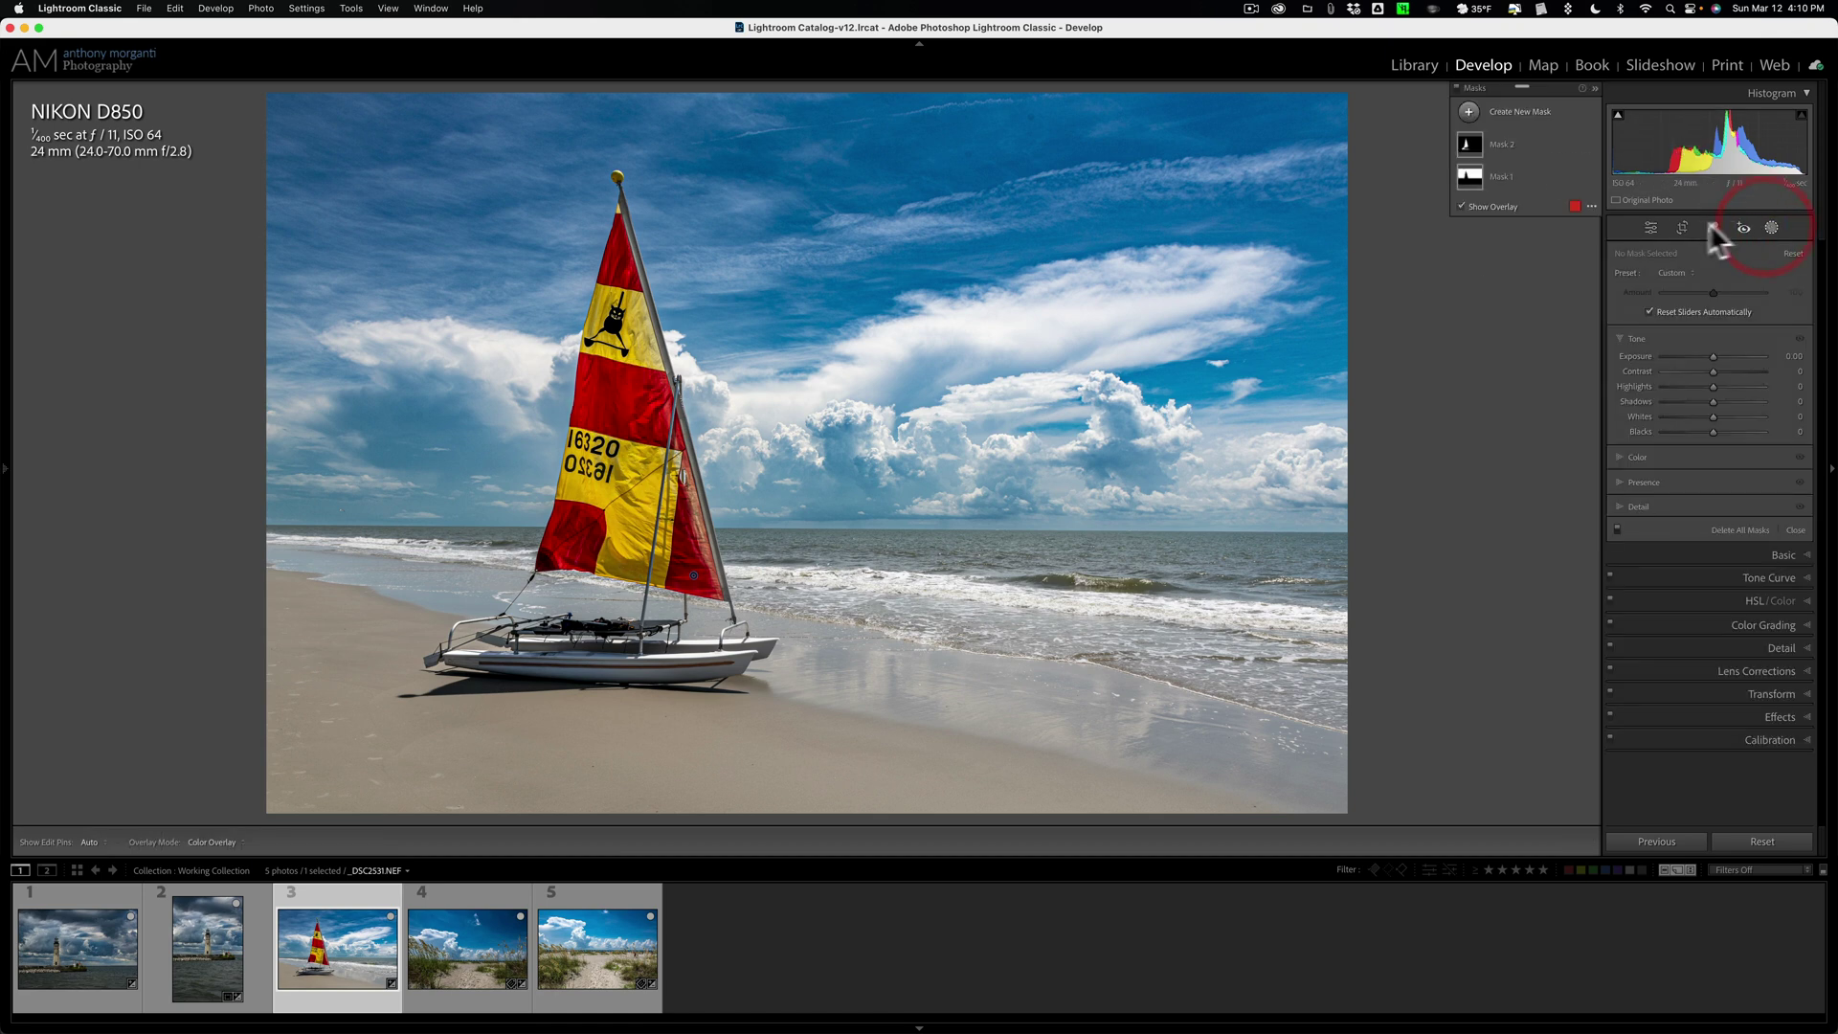
mouse_move(1473, 157)
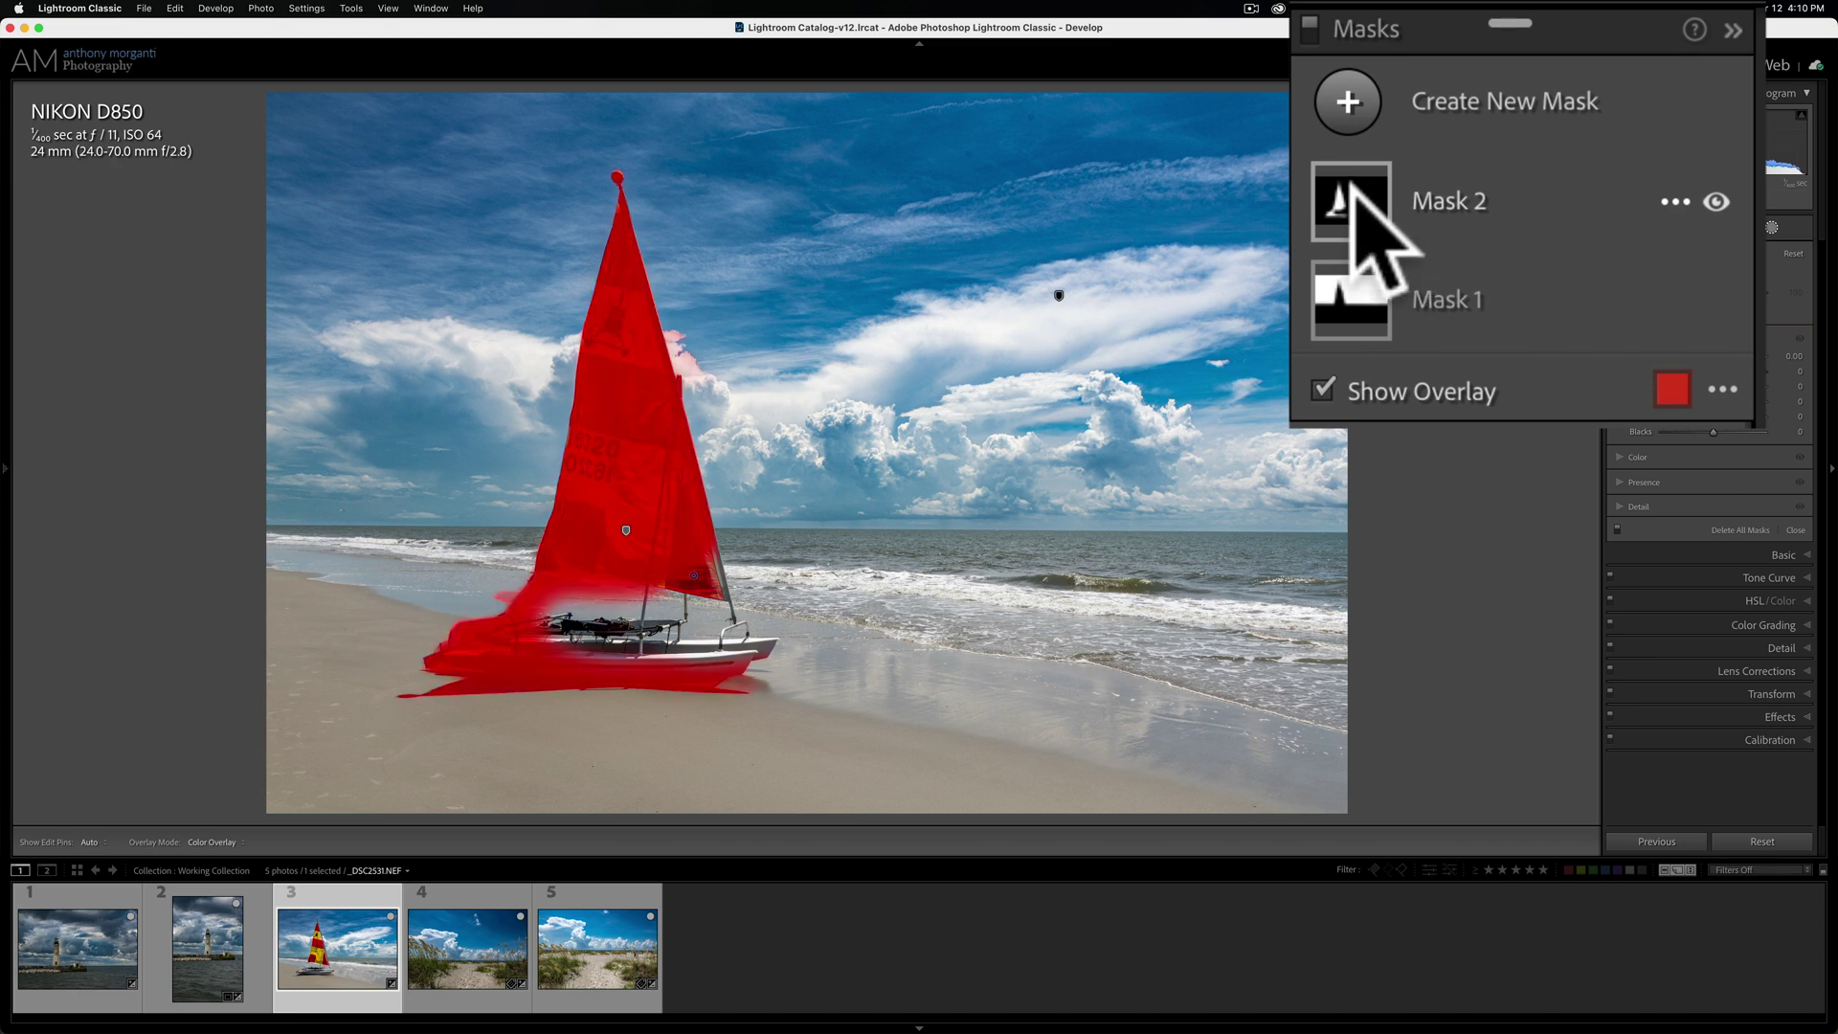
left_click(1596, 257)
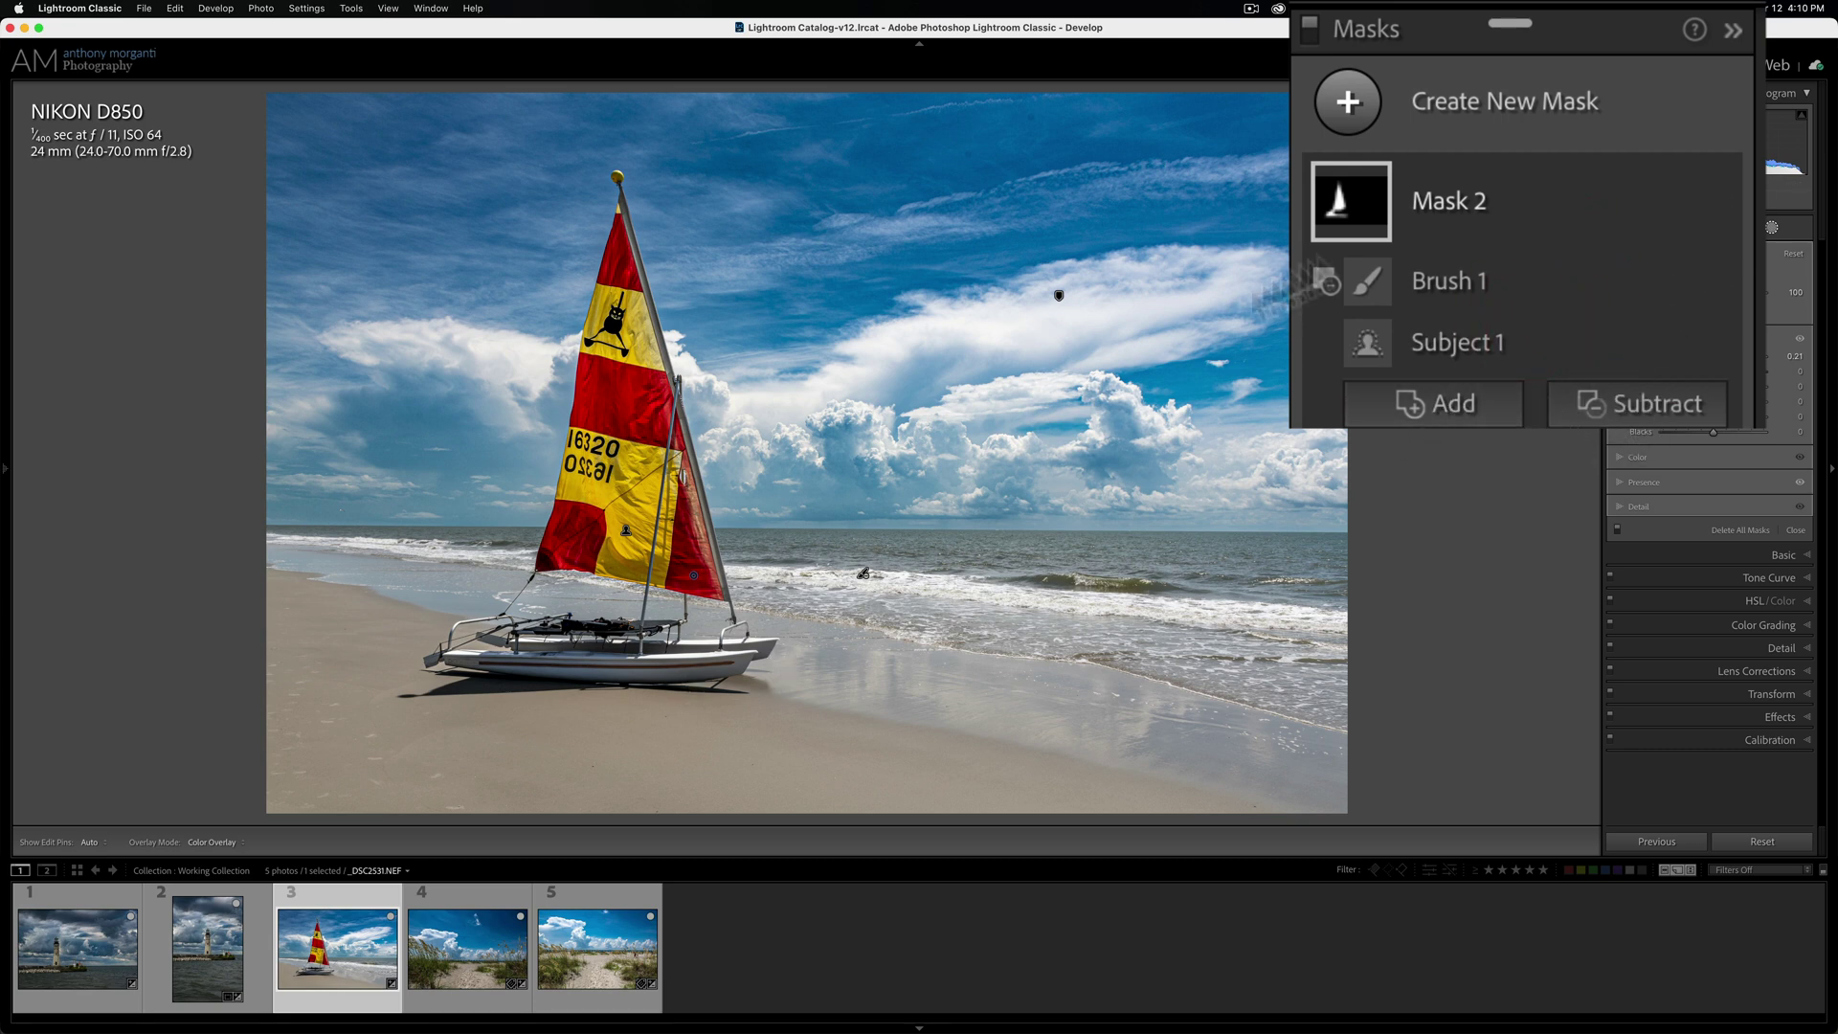
mouse_move(1352, 199)
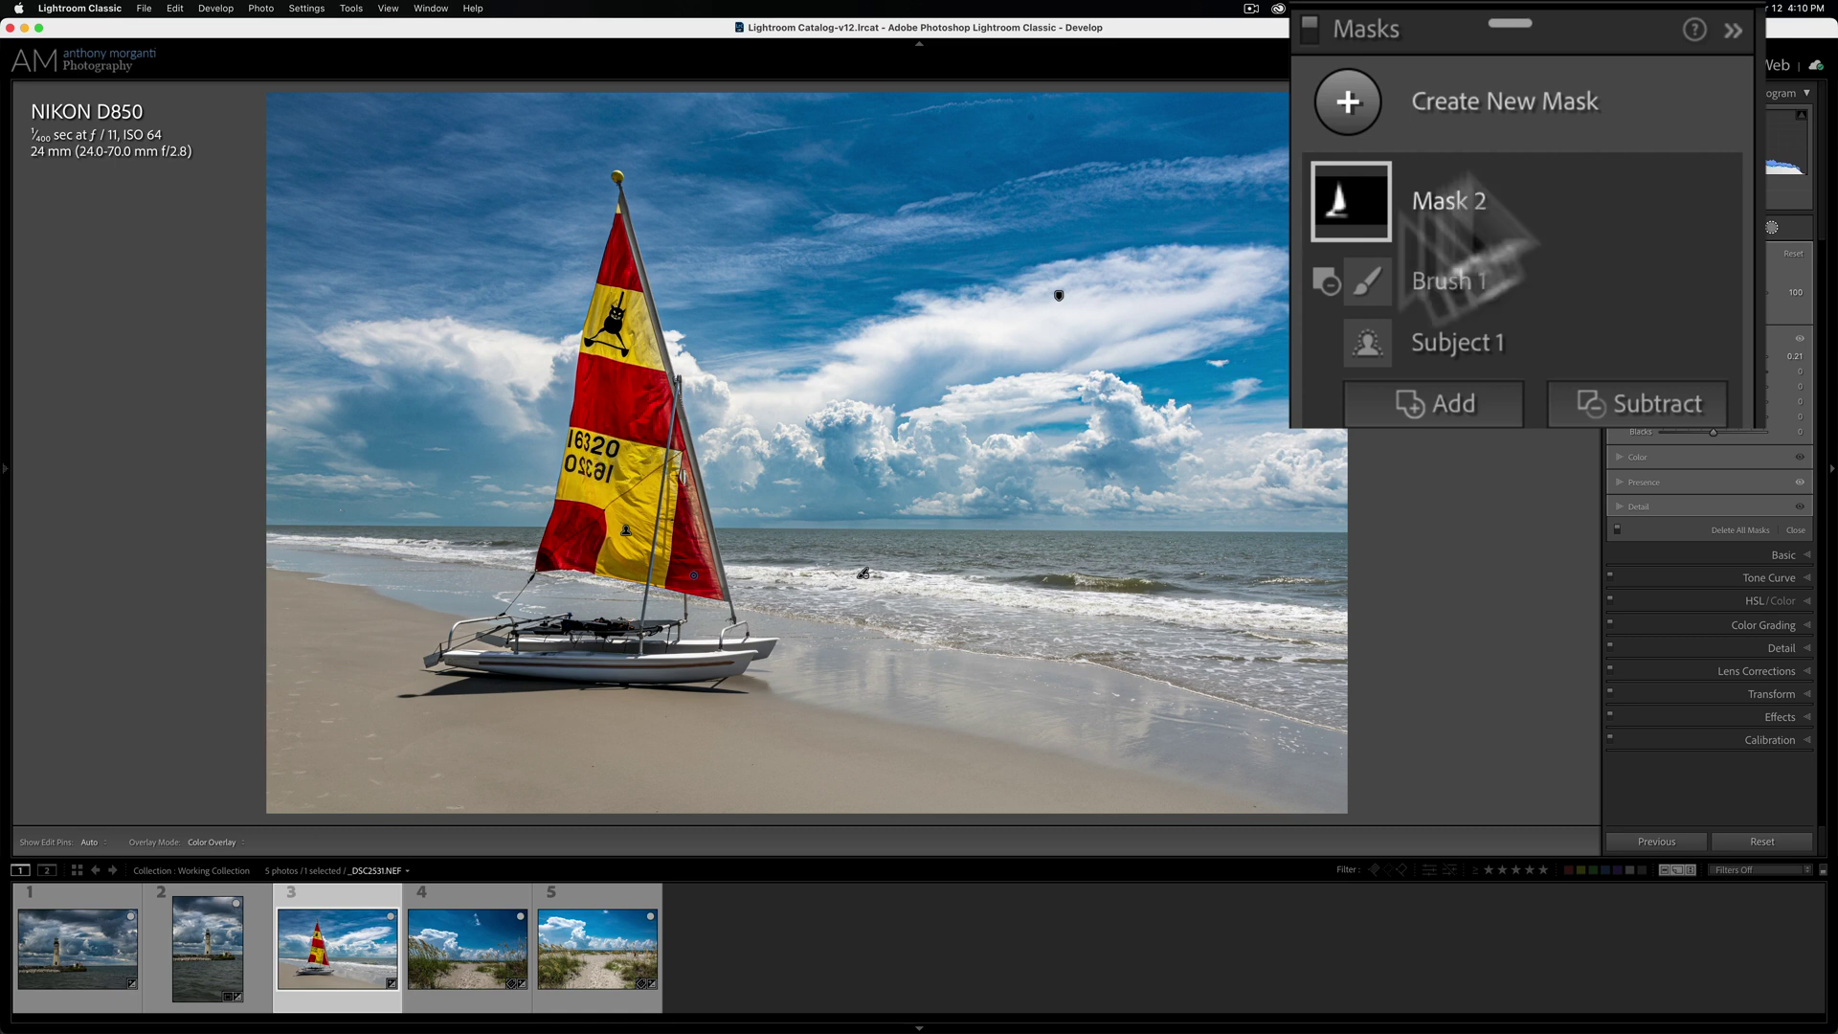
Delete the beach-grass photo's sky mask and paste in the lighthouse Mask 1 and Mask 2.
left_click(589, 962)
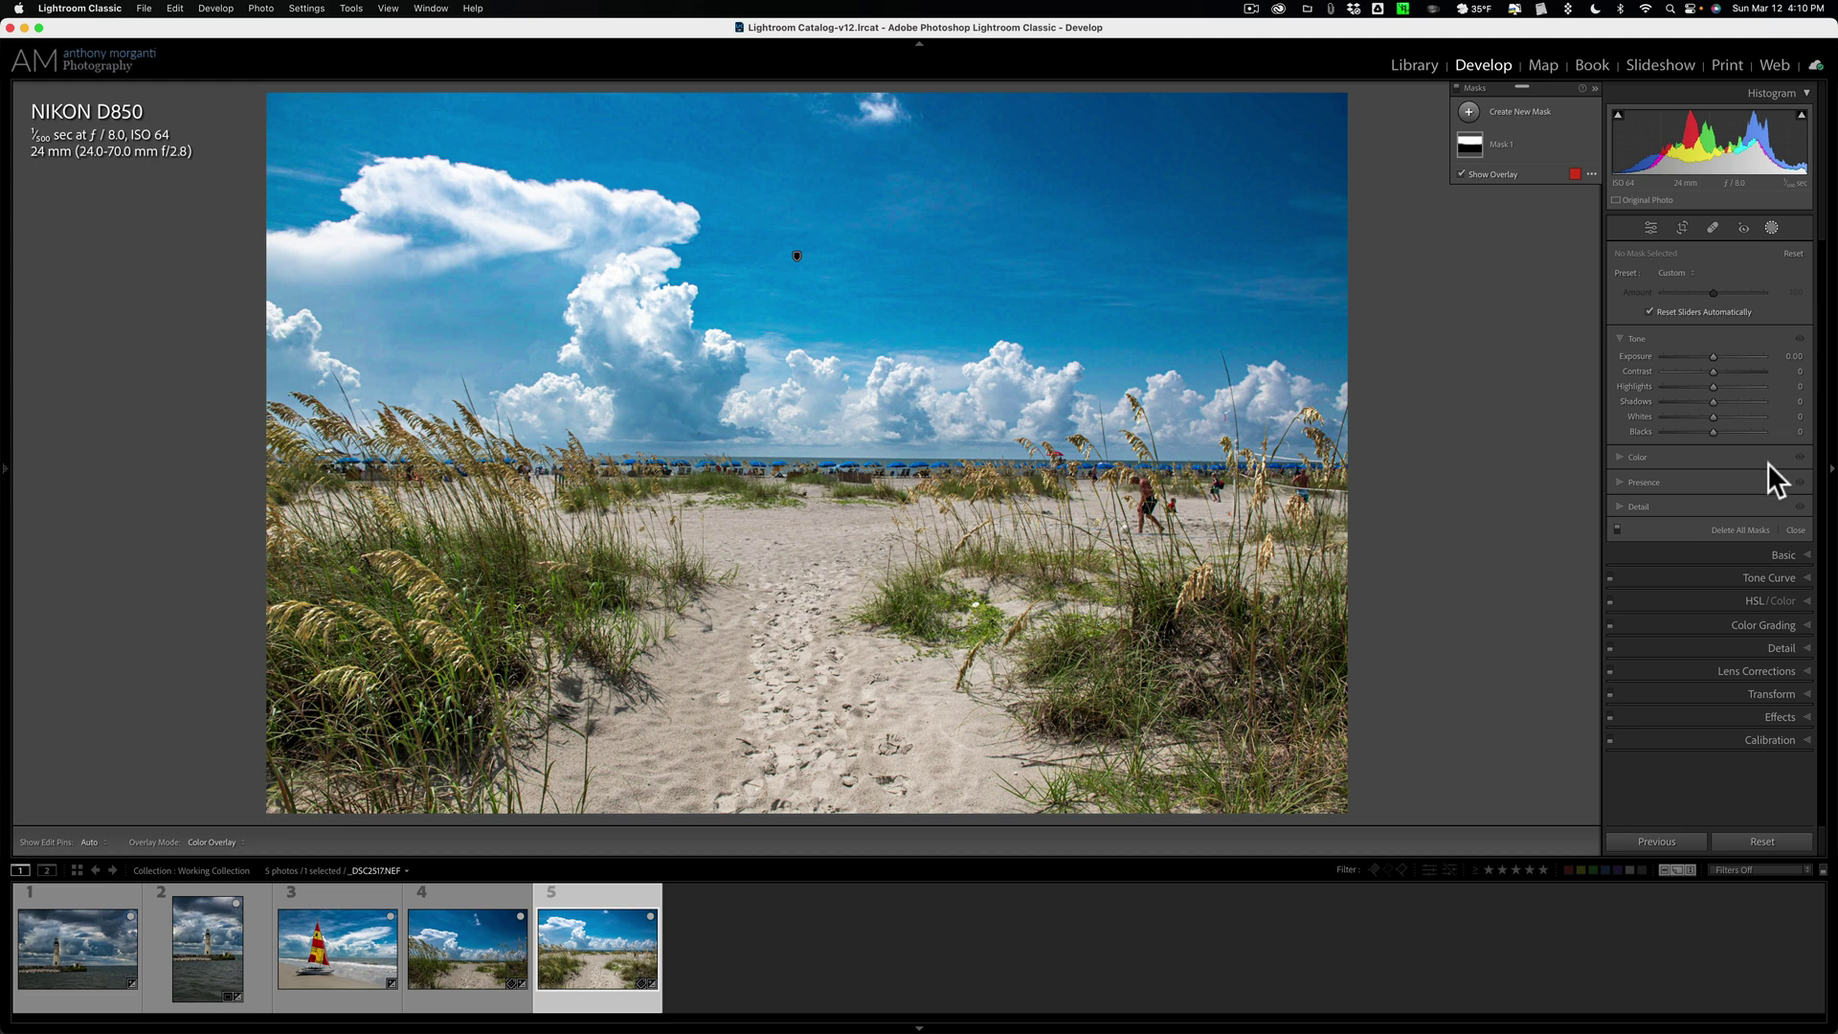
left_click(1740, 530)
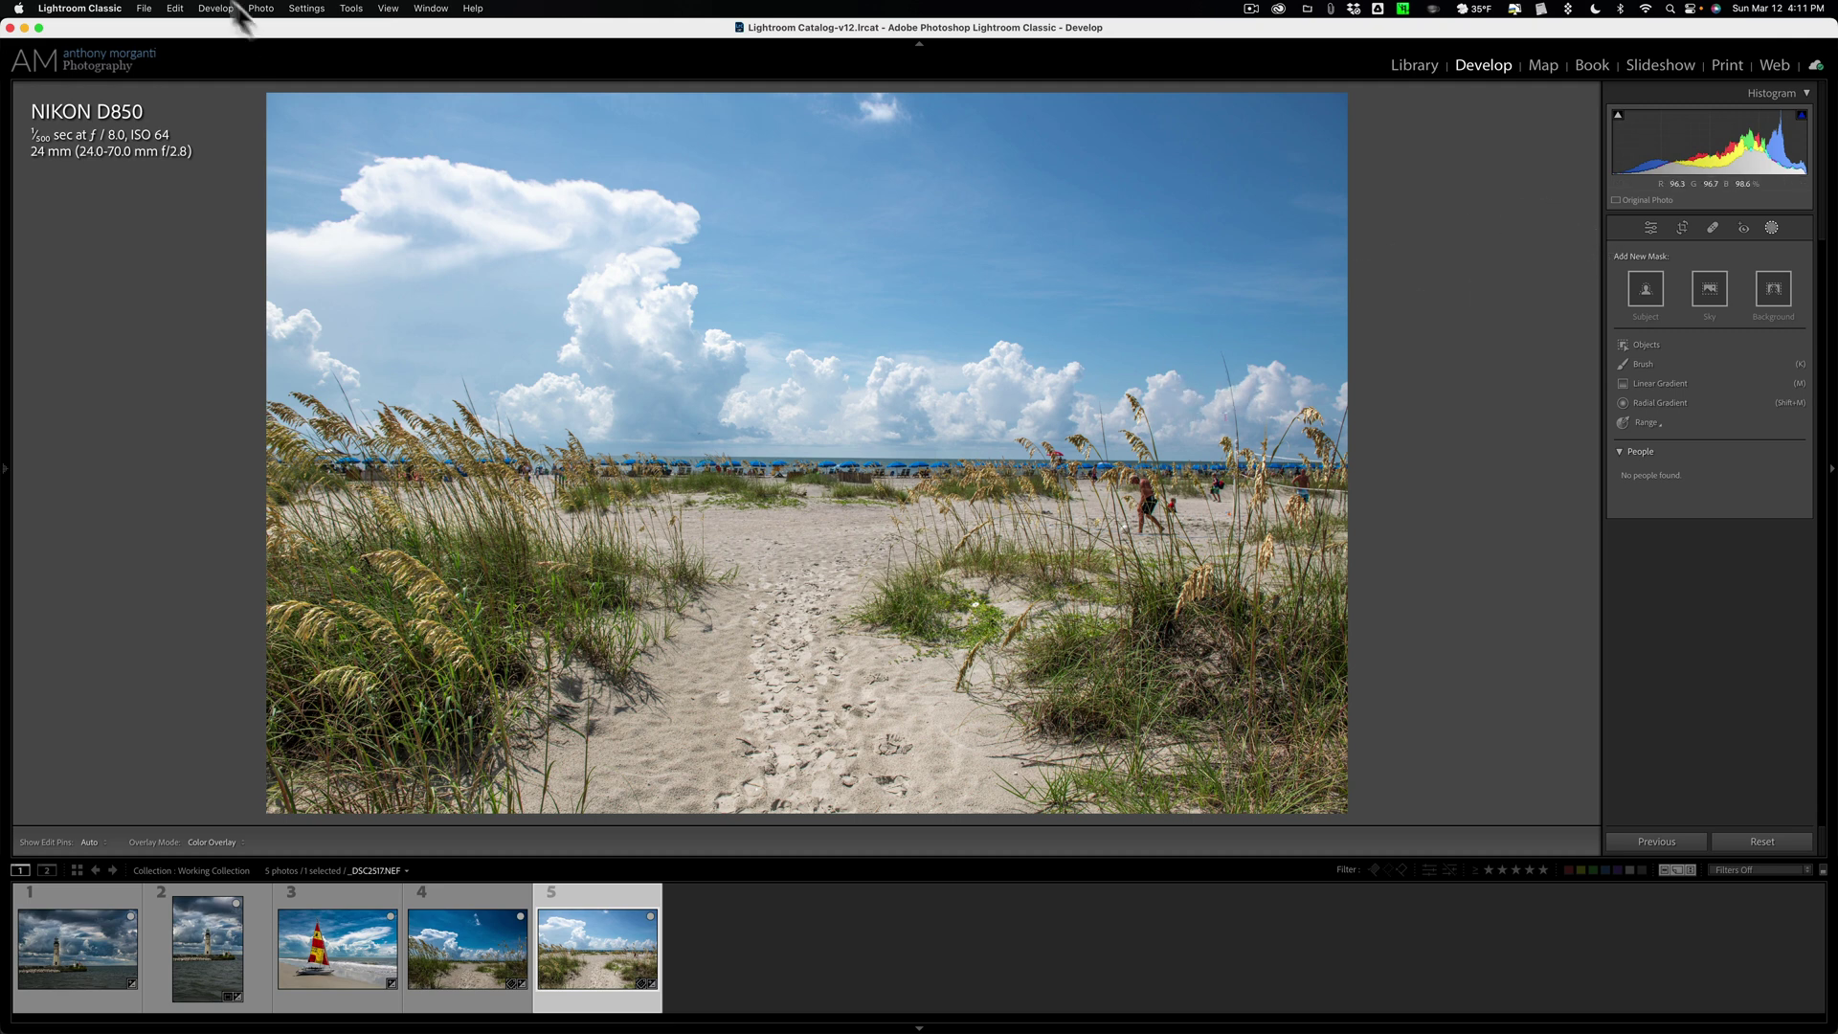
left_click(302, 8)
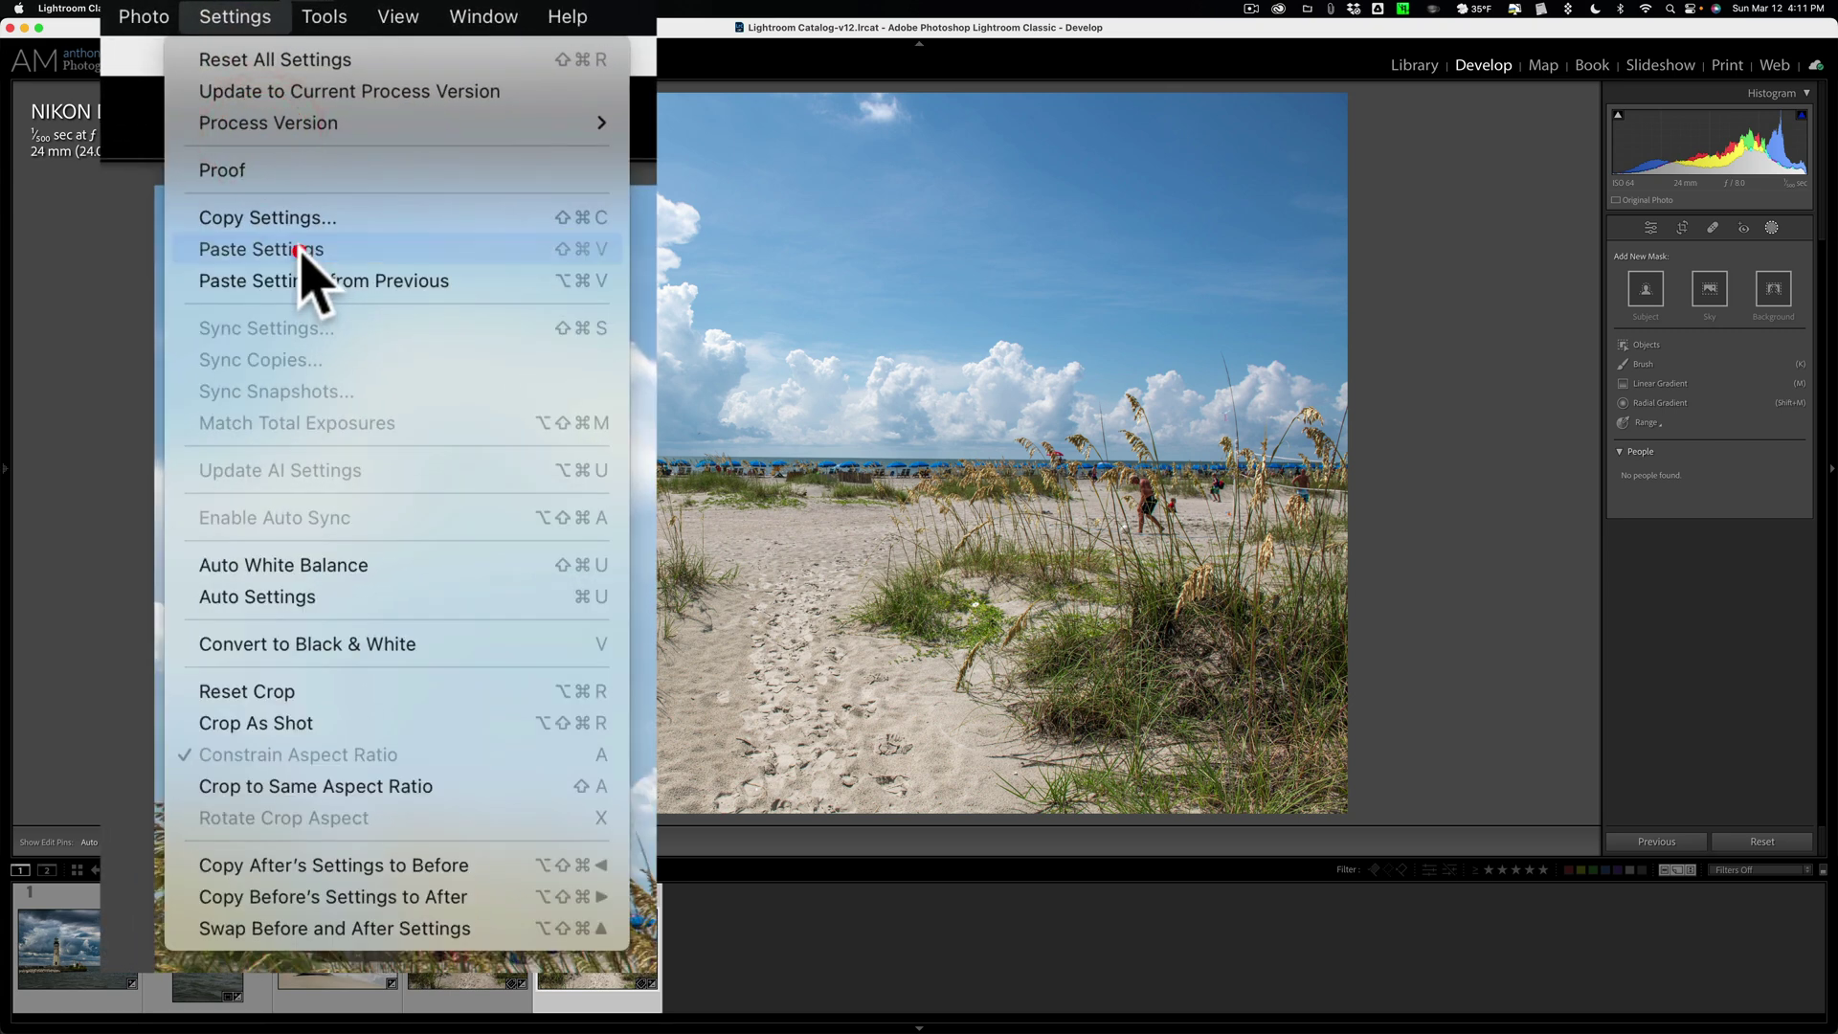
left_click(302, 251)
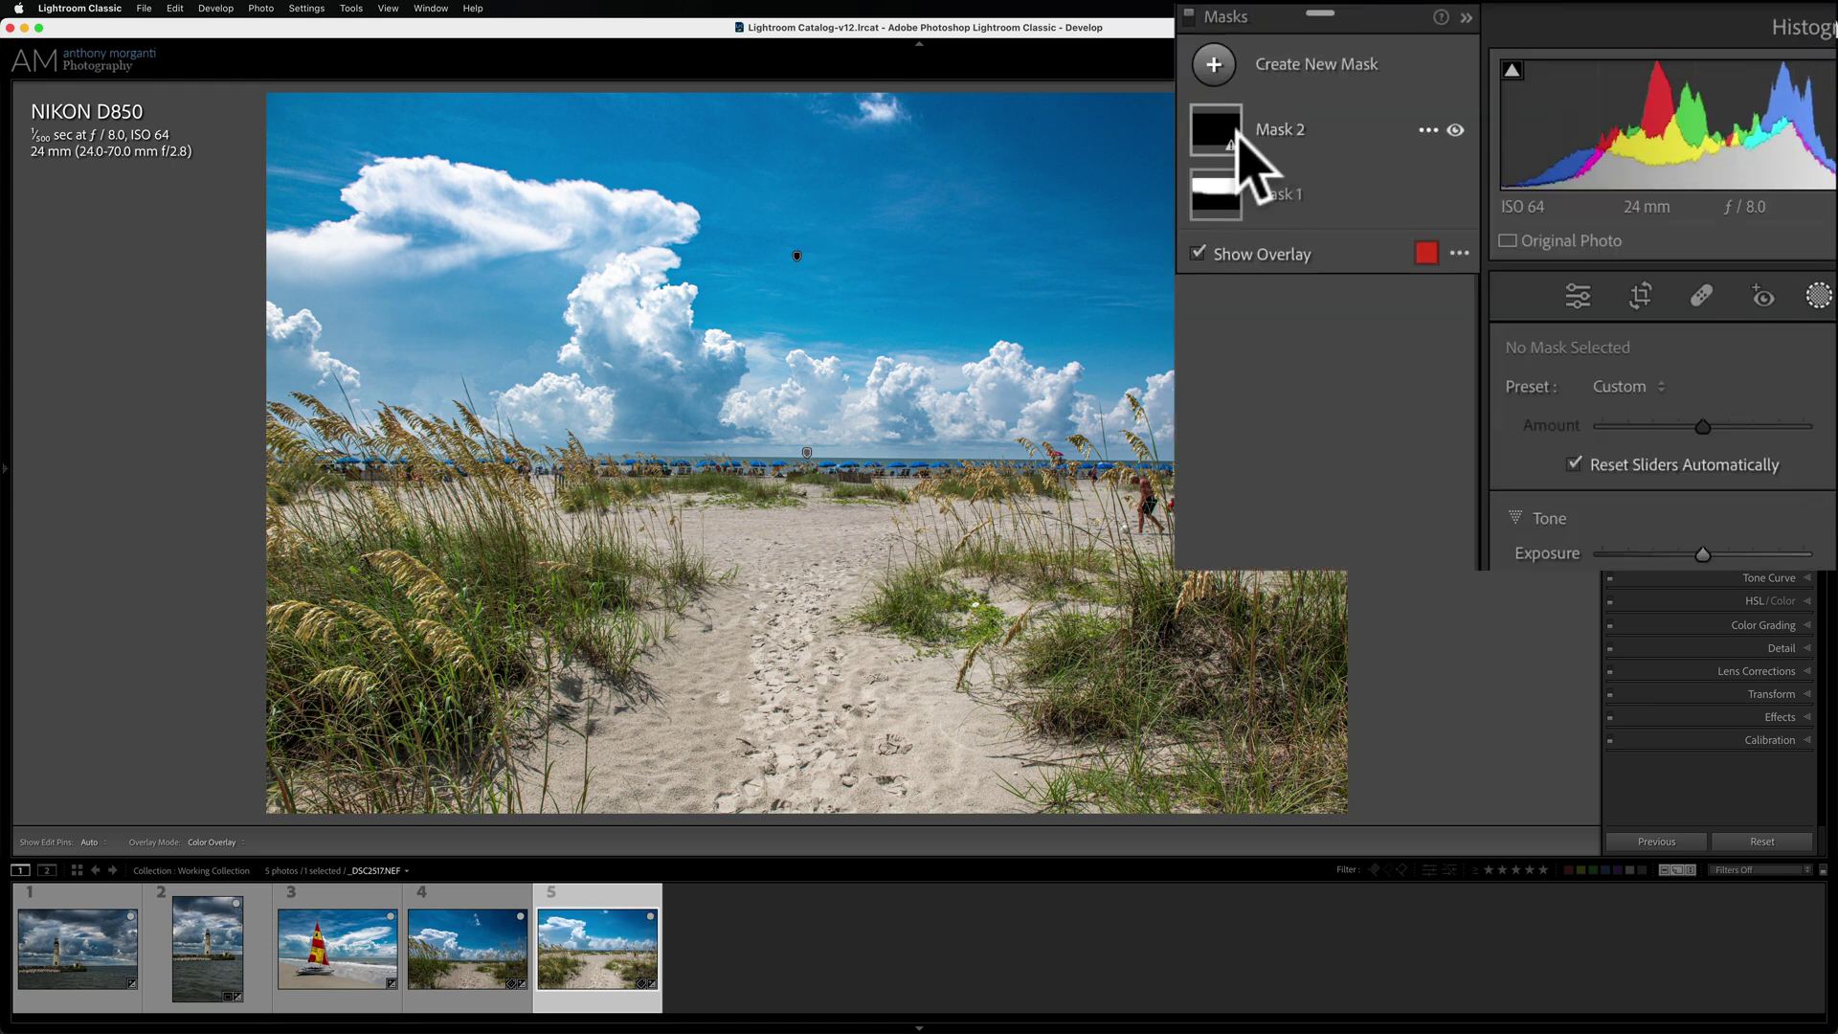
Select Mask 2 on the beach-grass photo and delete it from its ••• menu.
left_click(1349, 158)
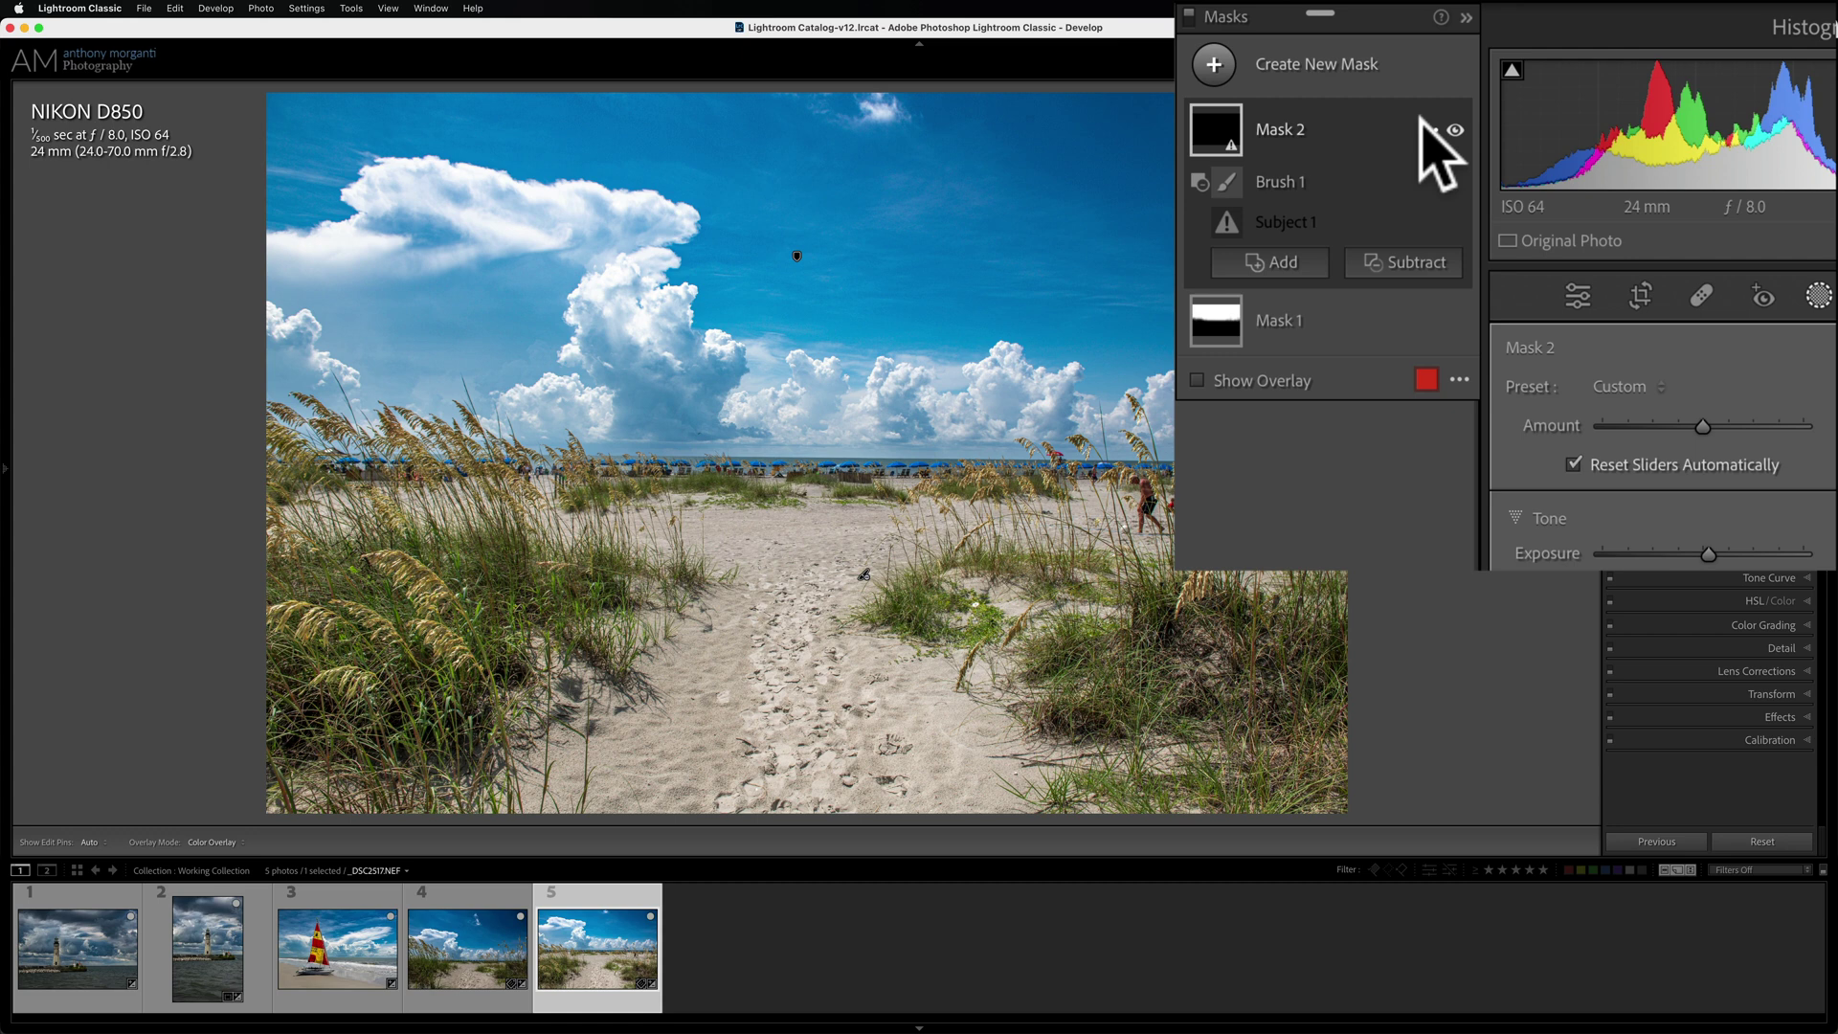
left_click(1424, 131)
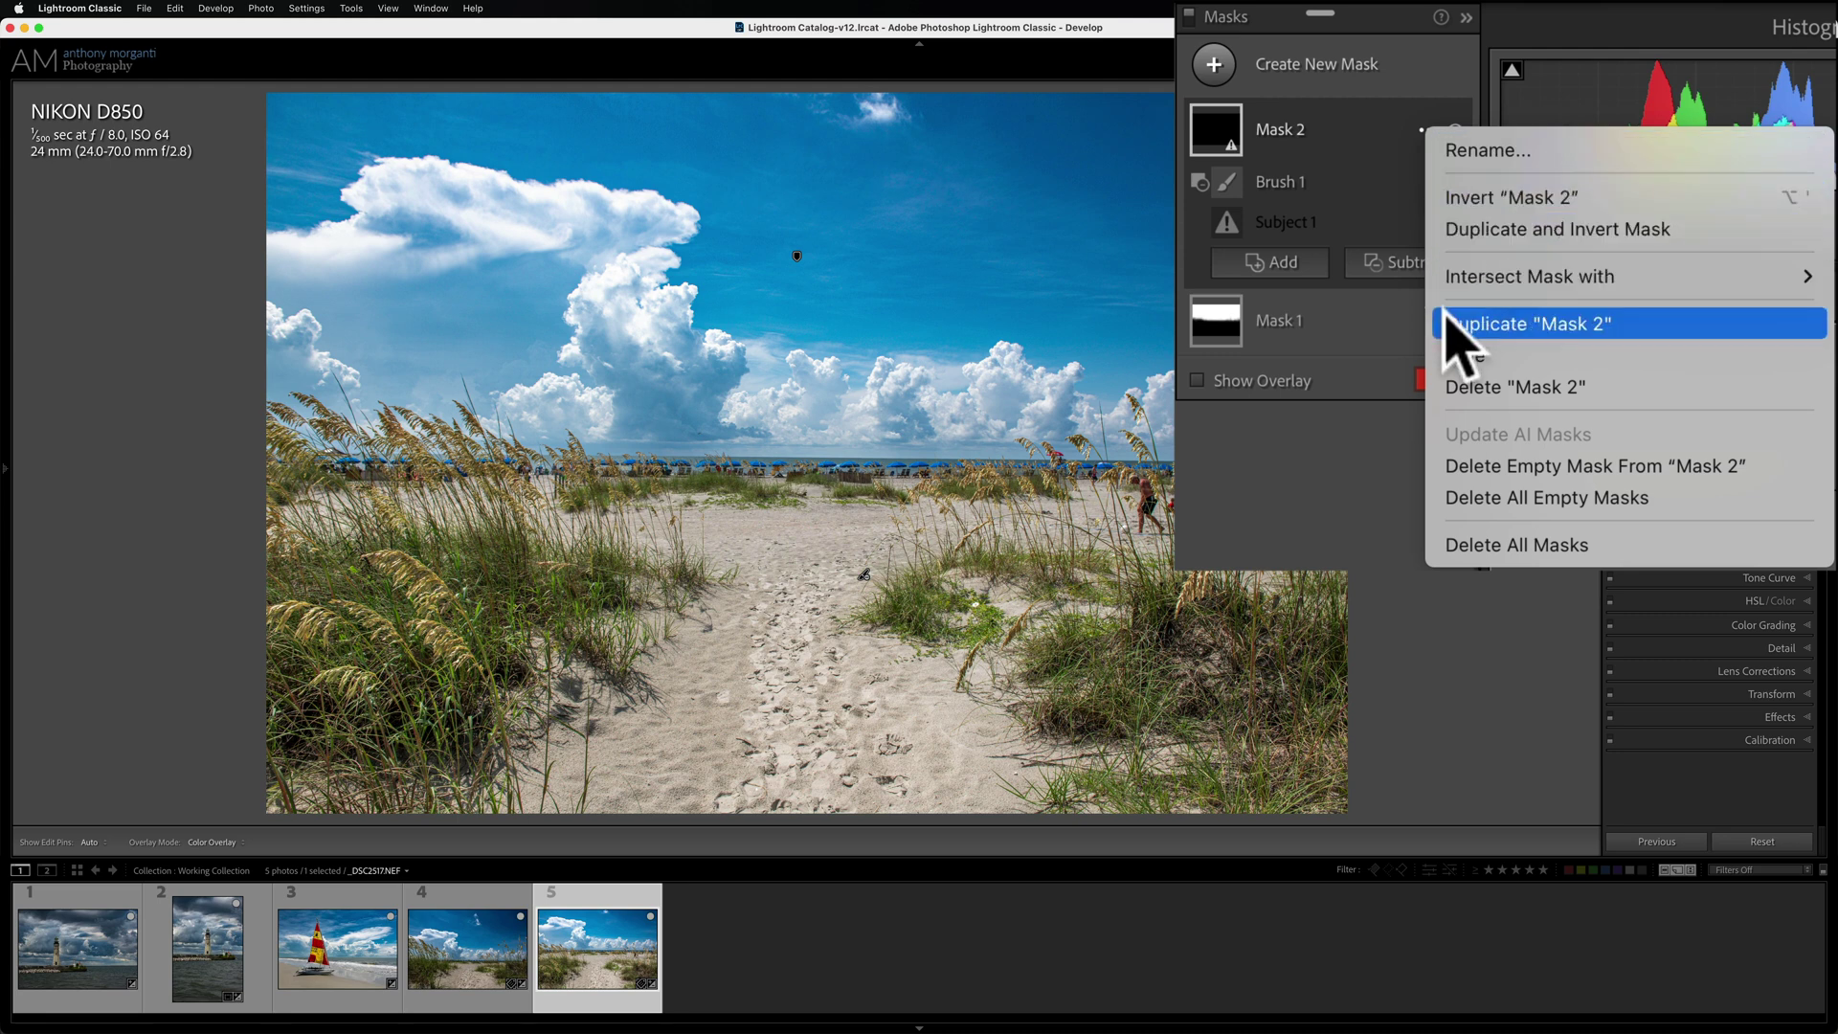
left_click(1453, 387)
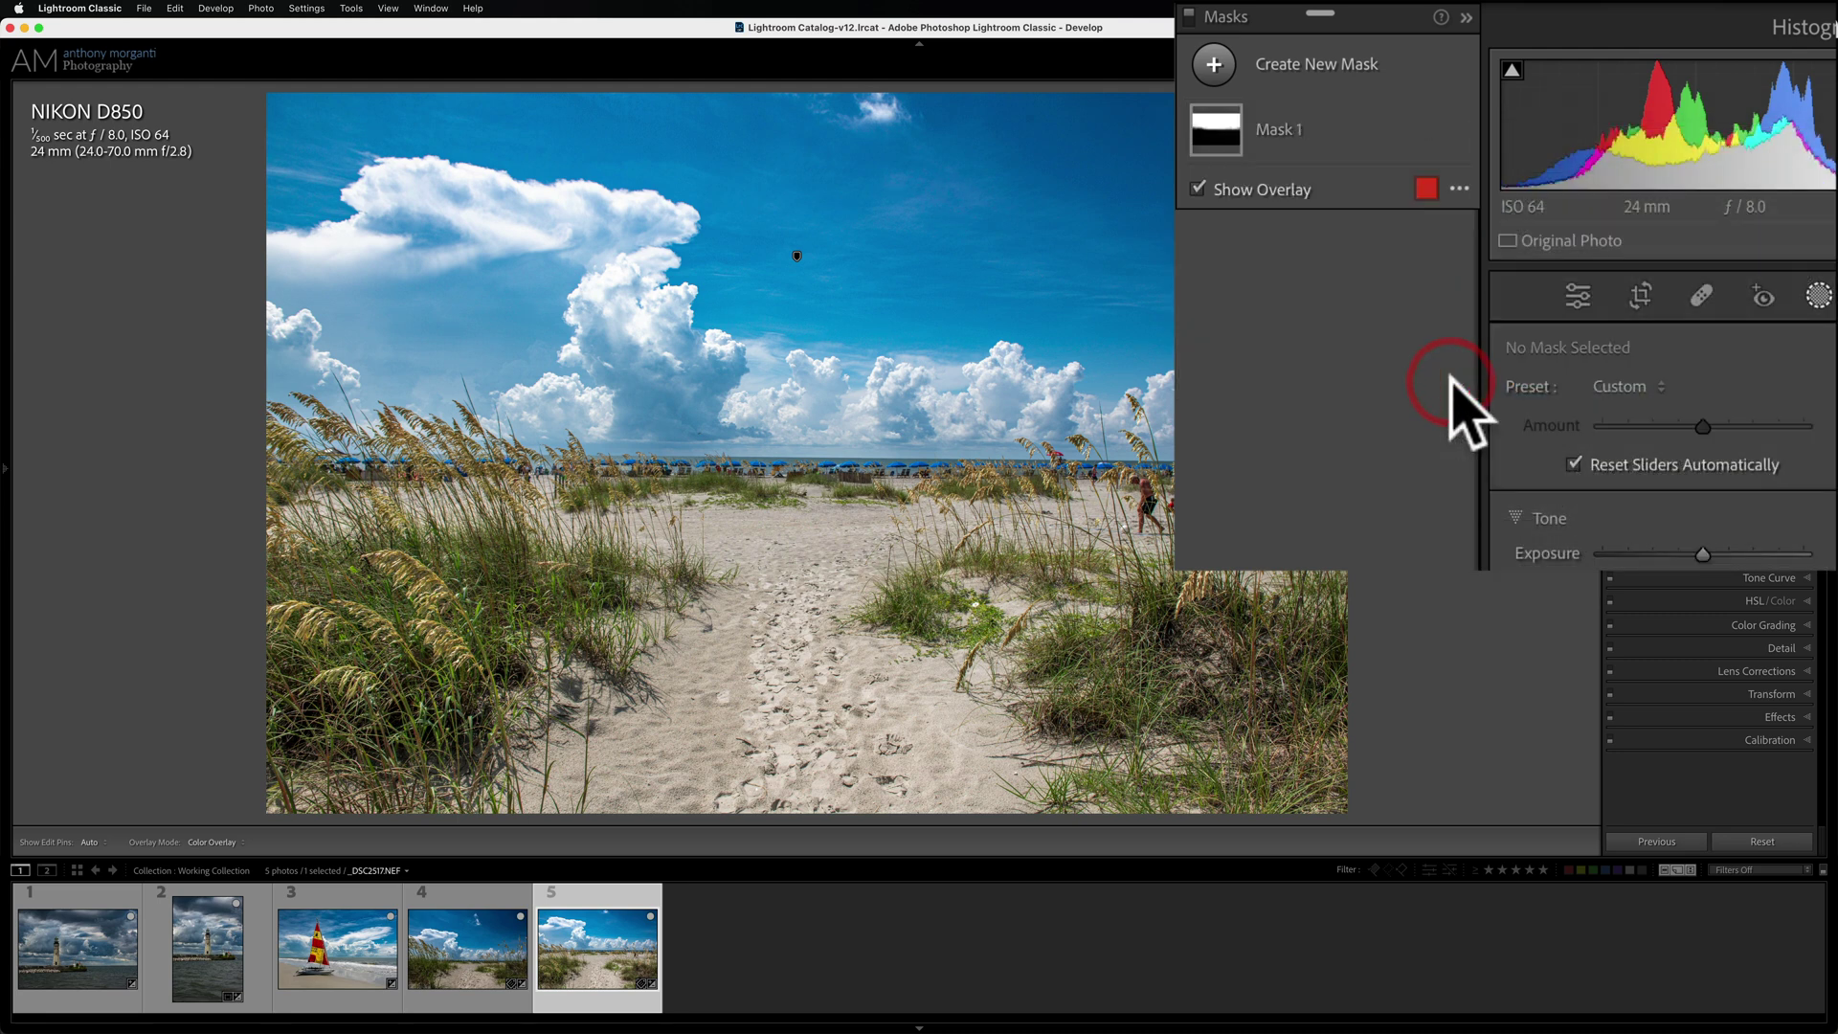